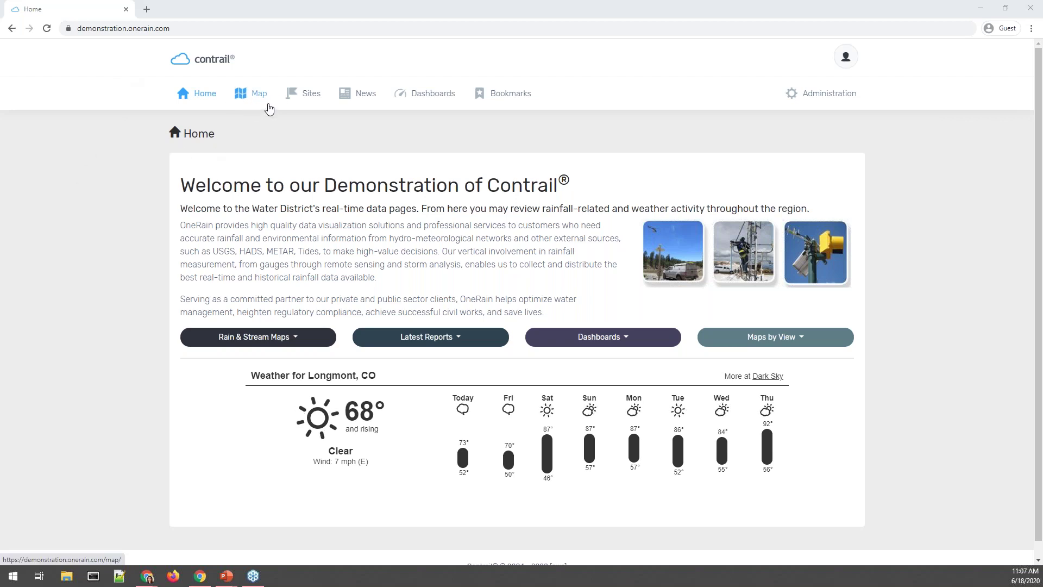
# Open the BULLFROG CREEK NEAR WIMAUMA FL site from the Sites list.
pyautogui.click(303, 103)
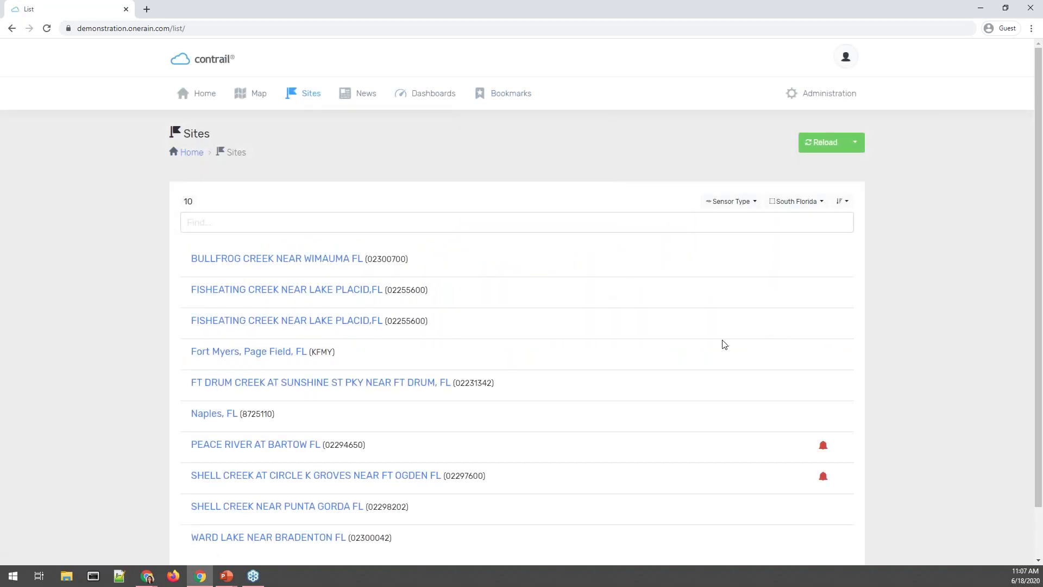
pyautogui.scroll(-1, 597, 335)
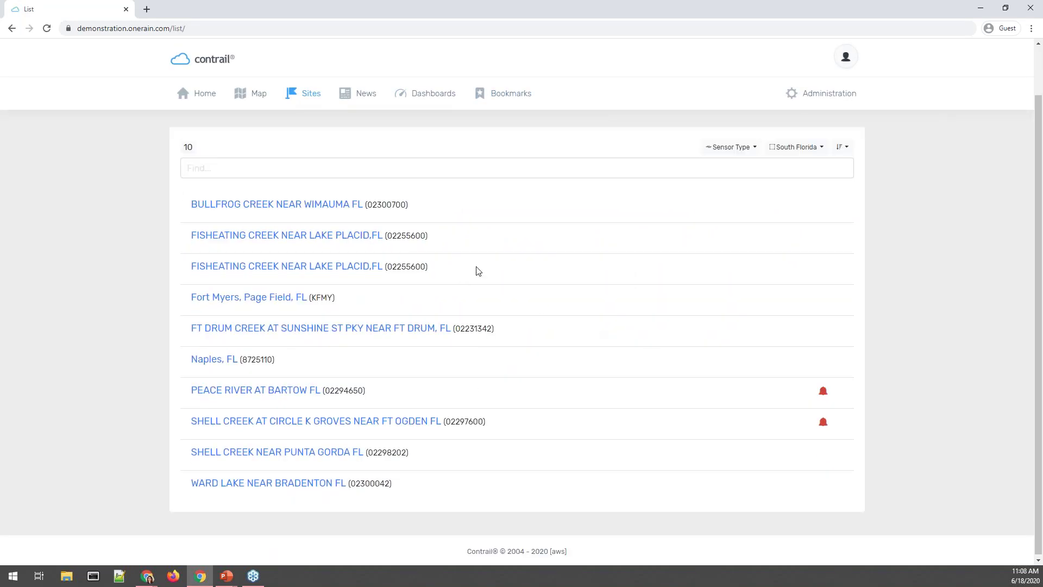
pyautogui.click(347, 210)
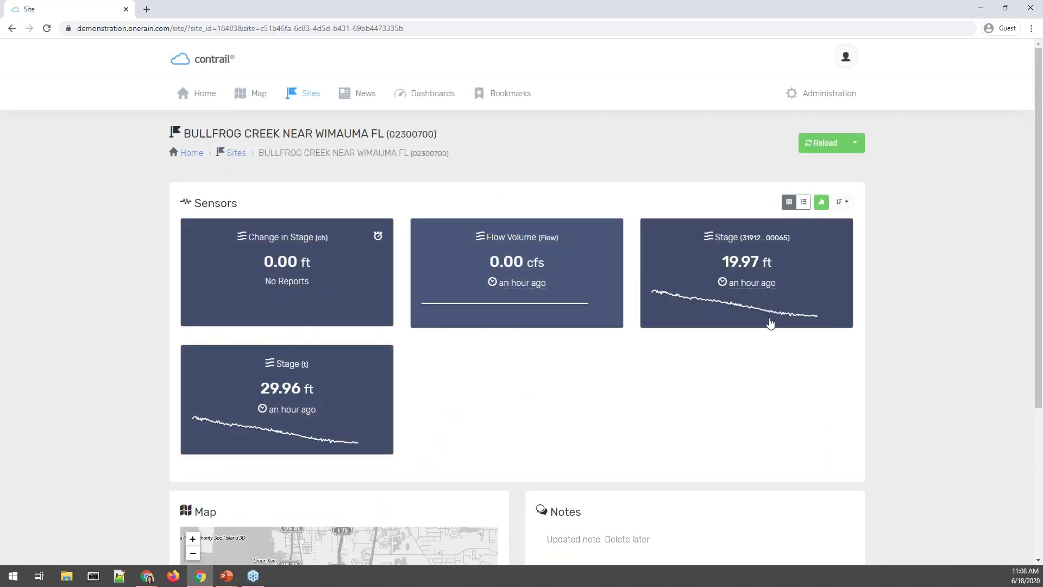
# Open the Stage (31912_00065) sensor and review its thresholds and 189 readings.
pyautogui.click(686, 250)
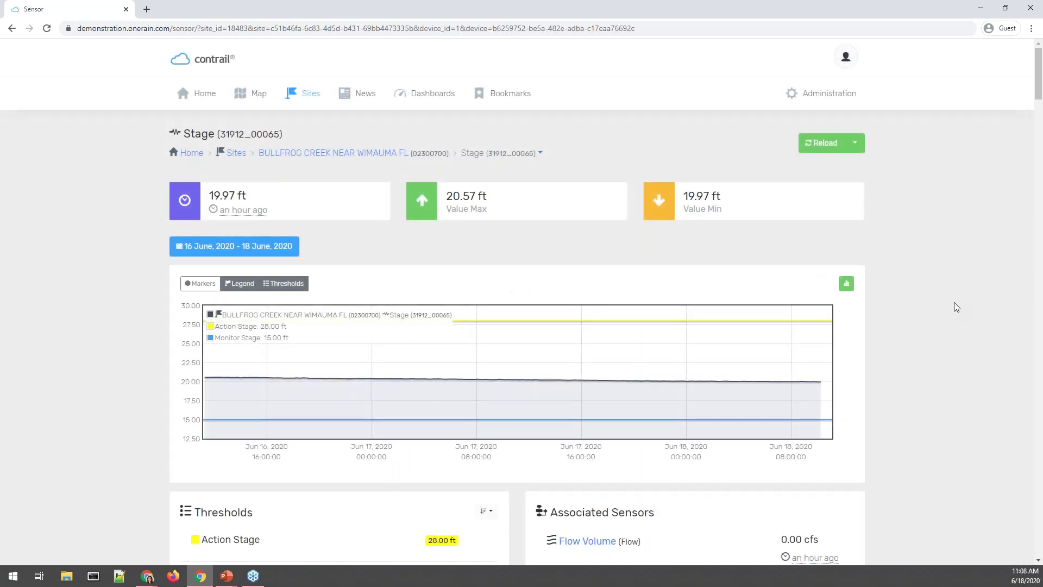
pyautogui.scroll(-2, 955, 306)
pyautogui.scroll(-4, 956, 307)
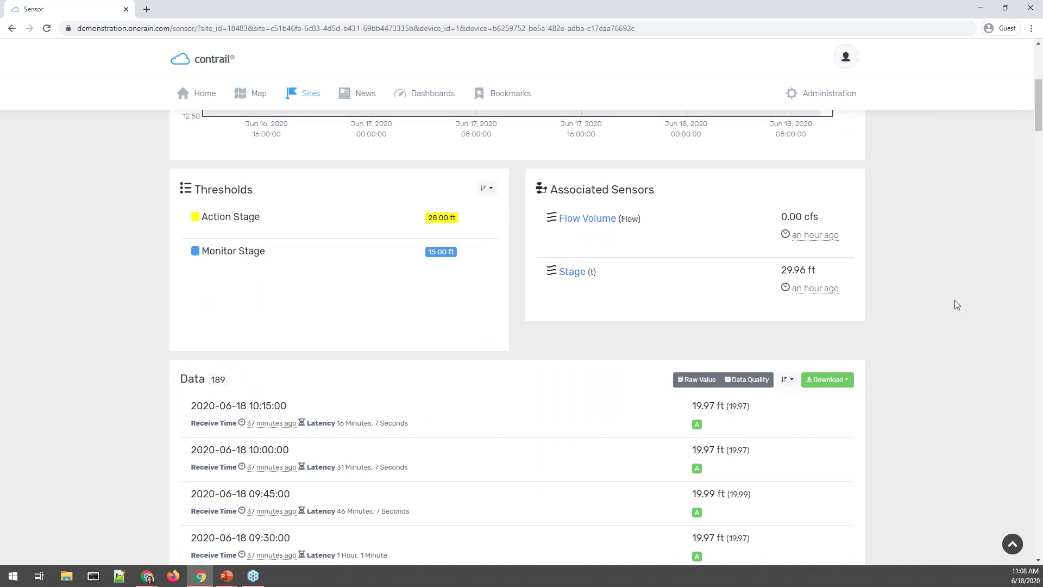
pyautogui.scroll(6, 956, 305)
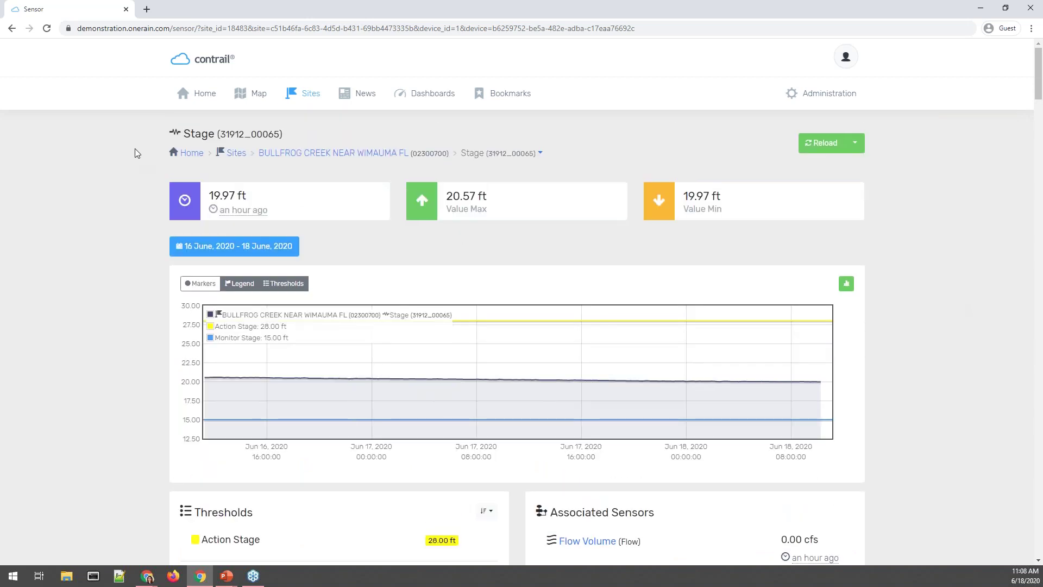
pyautogui.scroll(-7, 131, 187)
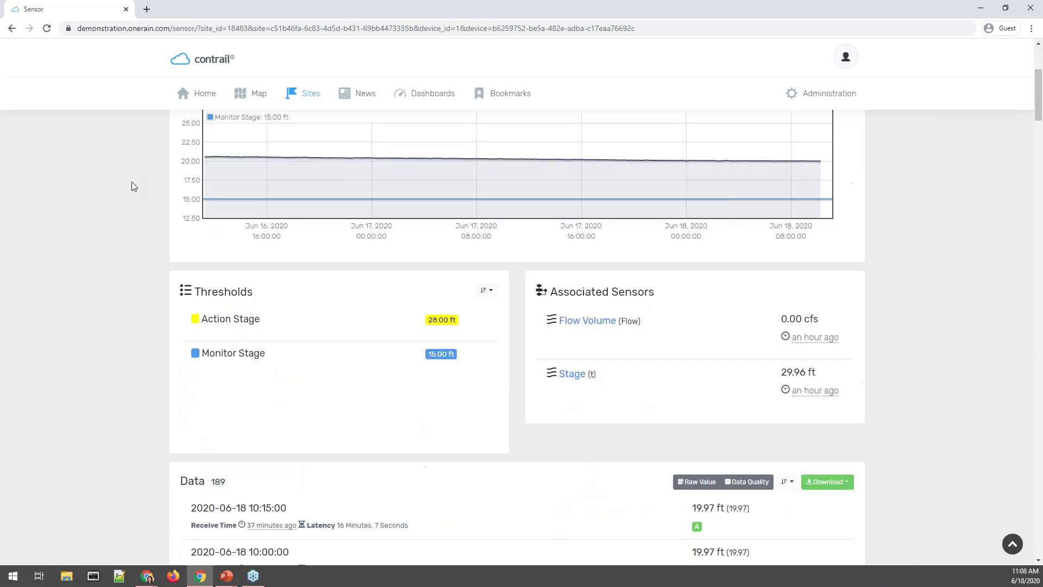
pyautogui.scroll(-1, 153, 191)
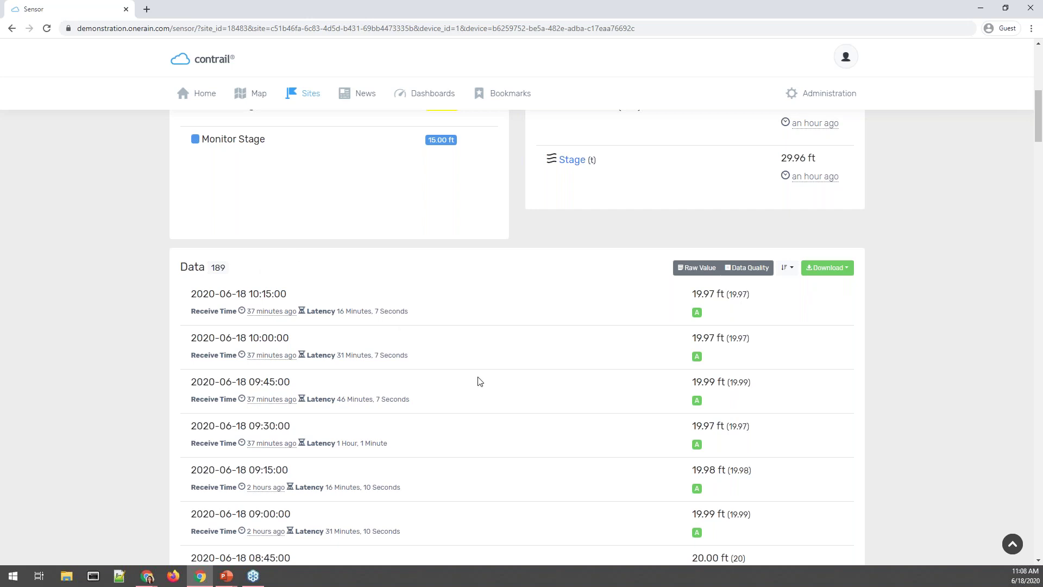
pyautogui.scroll(1, 599, 450)
pyautogui.scroll(7, 599, 450)
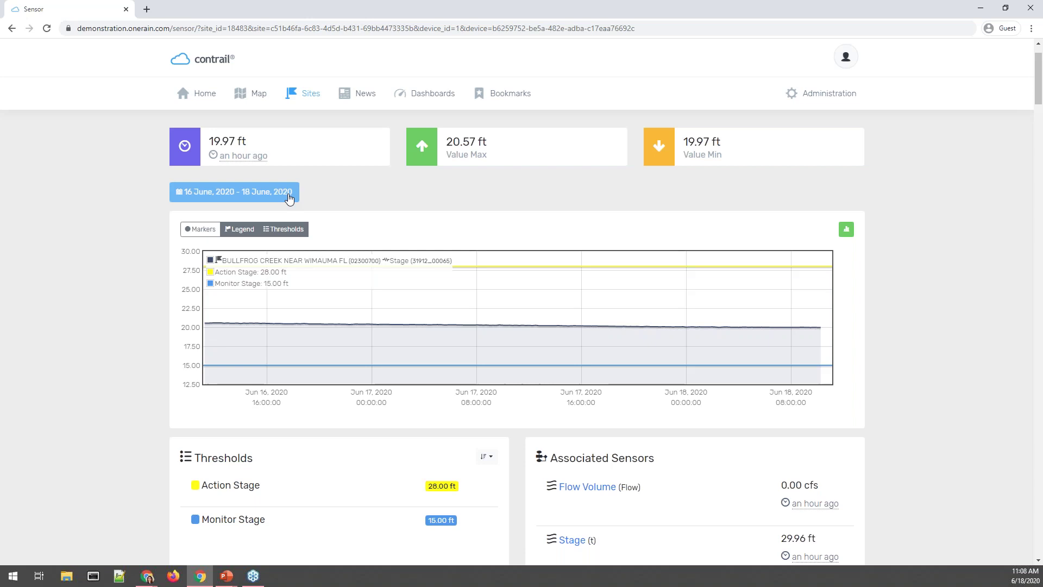
# Show the last 7 days of Stage data and download its 669 readings as CSV to open in Excel.
pyautogui.click(288, 198)
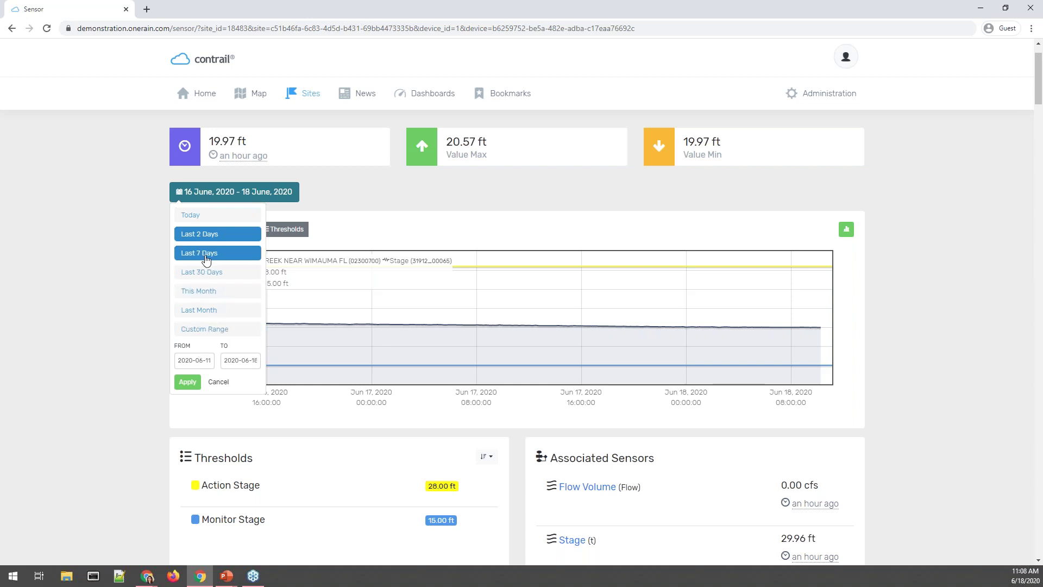
pyautogui.click(247, 261)
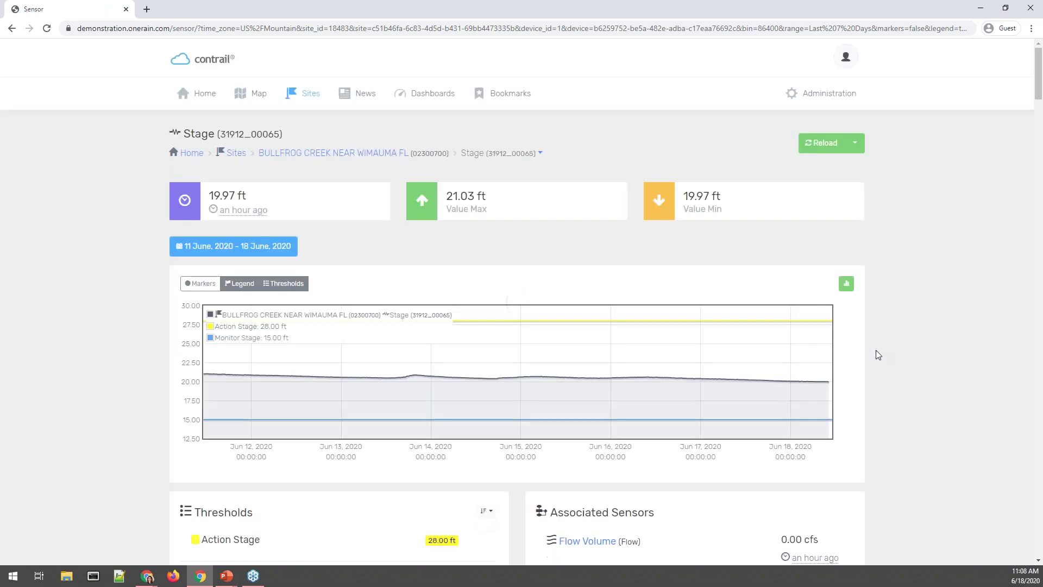
pyautogui.scroll(-4, 967, 346)
pyautogui.scroll(-6, 964, 341)
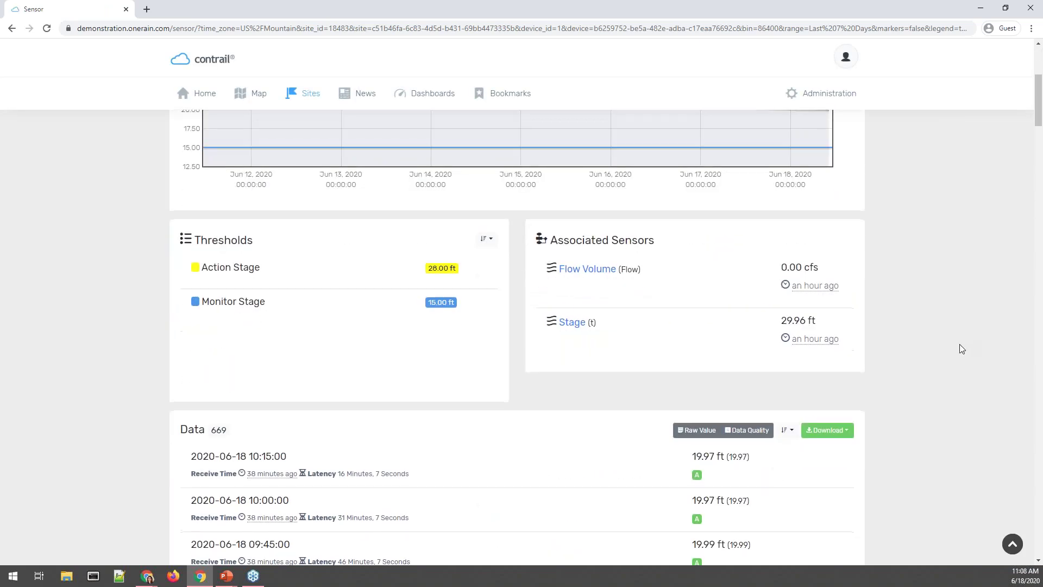
pyautogui.click(839, 160)
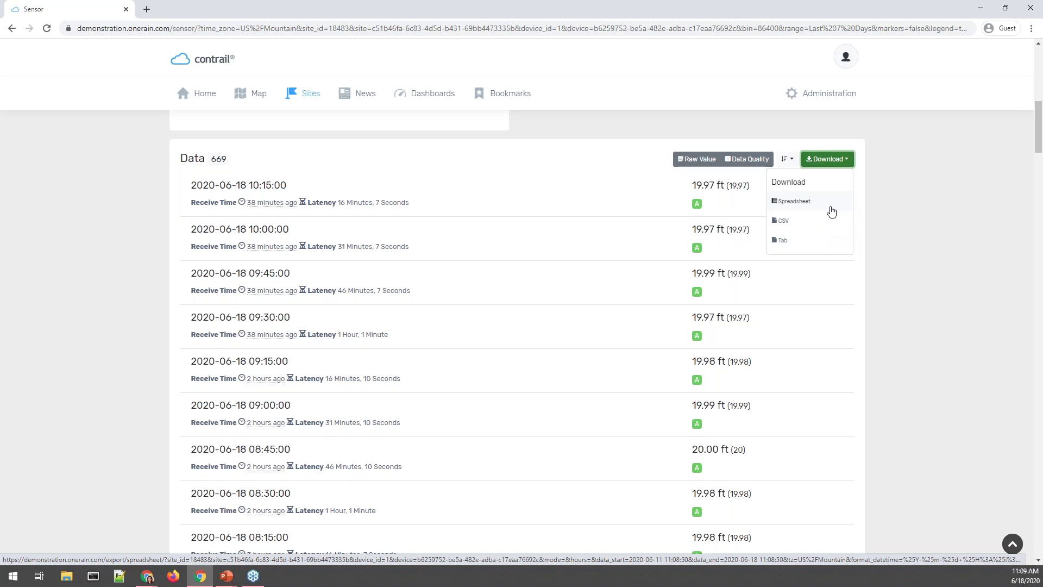
pyautogui.click(831, 221)
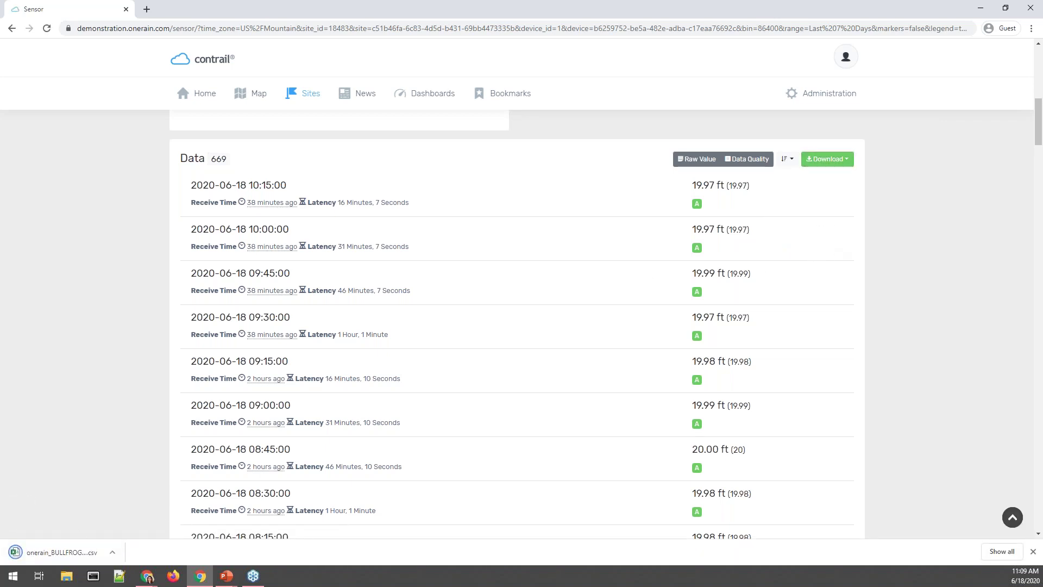
pyautogui.click(65, 554)
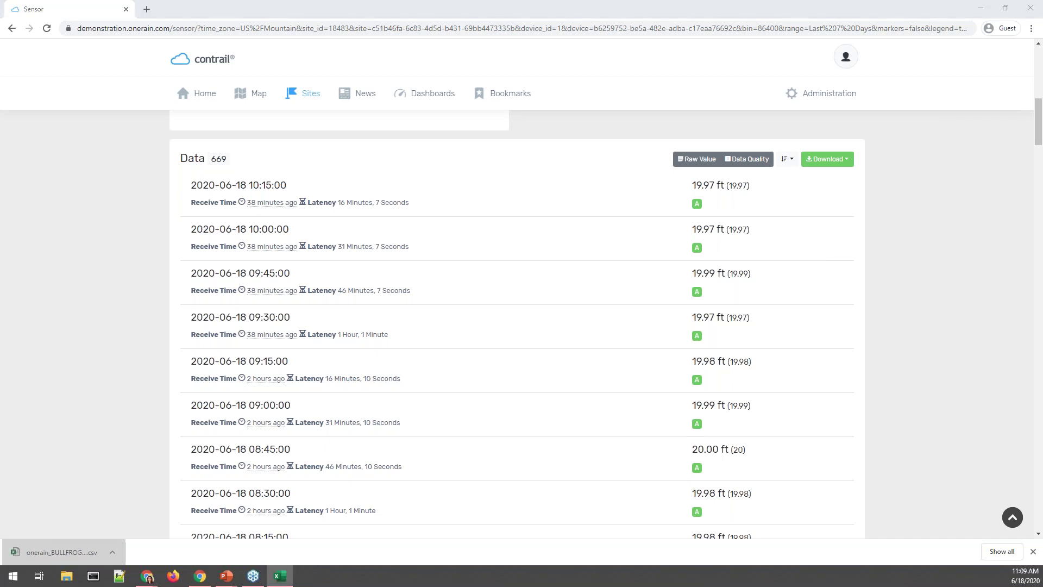
# Autofit columns A, B and E in the Stage CSV to show dates and Data Quality.
pyautogui.moveTo(570, 148); pyautogui.dragTo(775, 80)
pyautogui.doubleClick(221, 189)
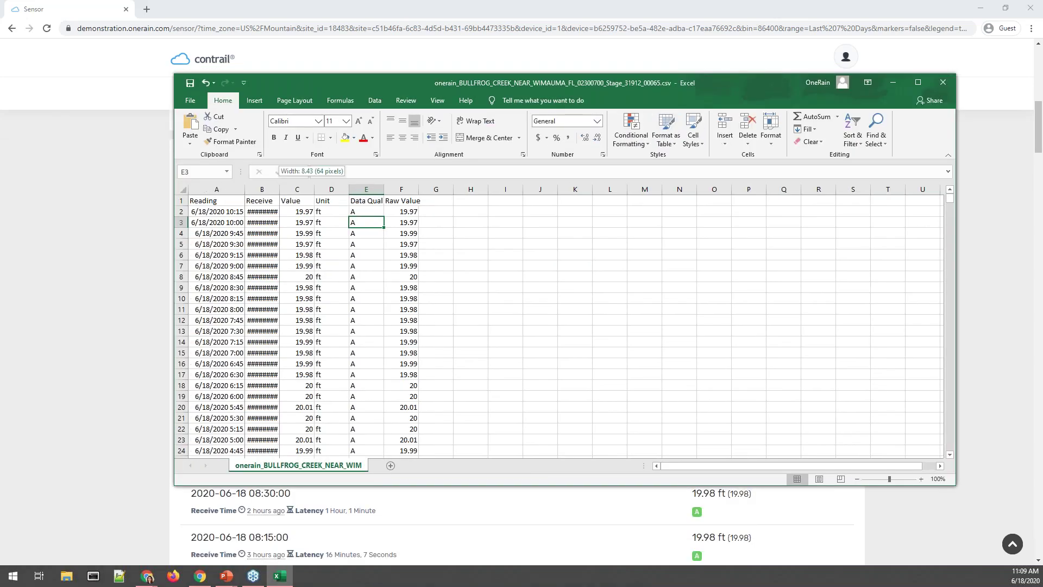
pyautogui.doubleClick(280, 189)
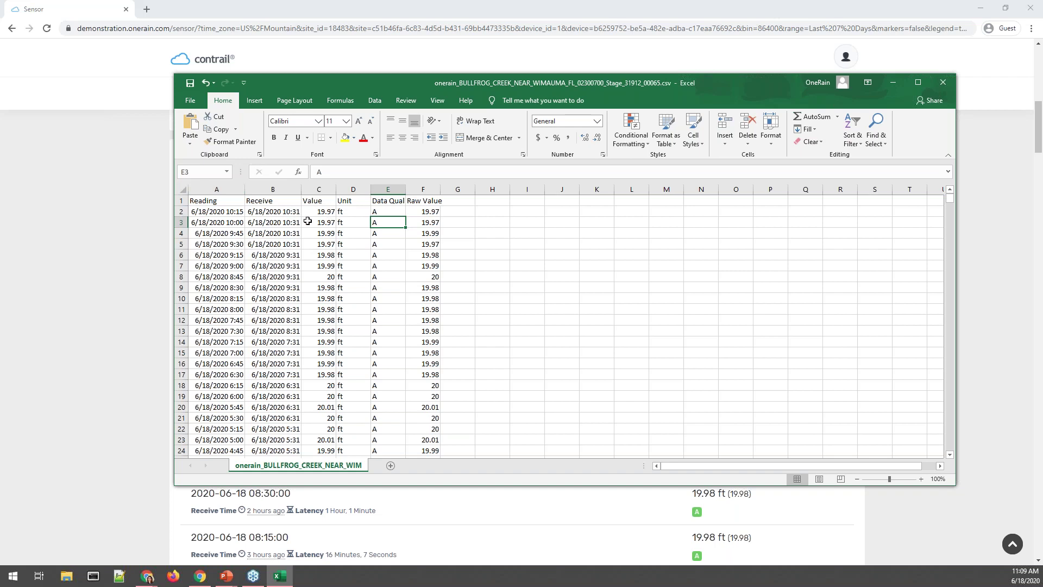
pyautogui.doubleClick(405, 189)
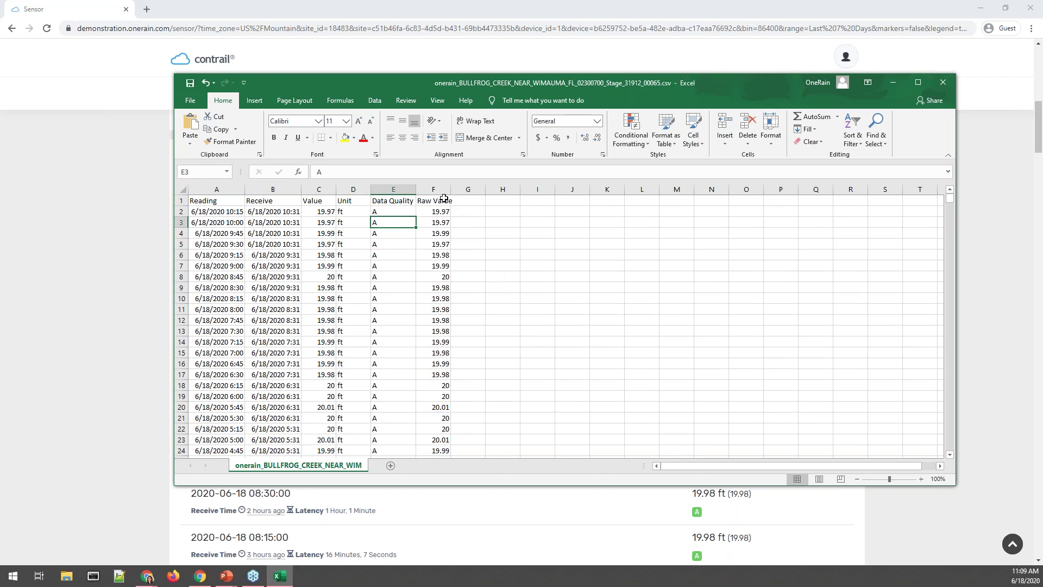
pyautogui.scroll(-5, 459, 395)
pyautogui.scroll(5, 454, 389)
# Close the workbook without saving and return to the Stage sensor page.
pyautogui.click(943, 83)
pyautogui.click(521, 302)
pyautogui.scroll(15, 38, 178)
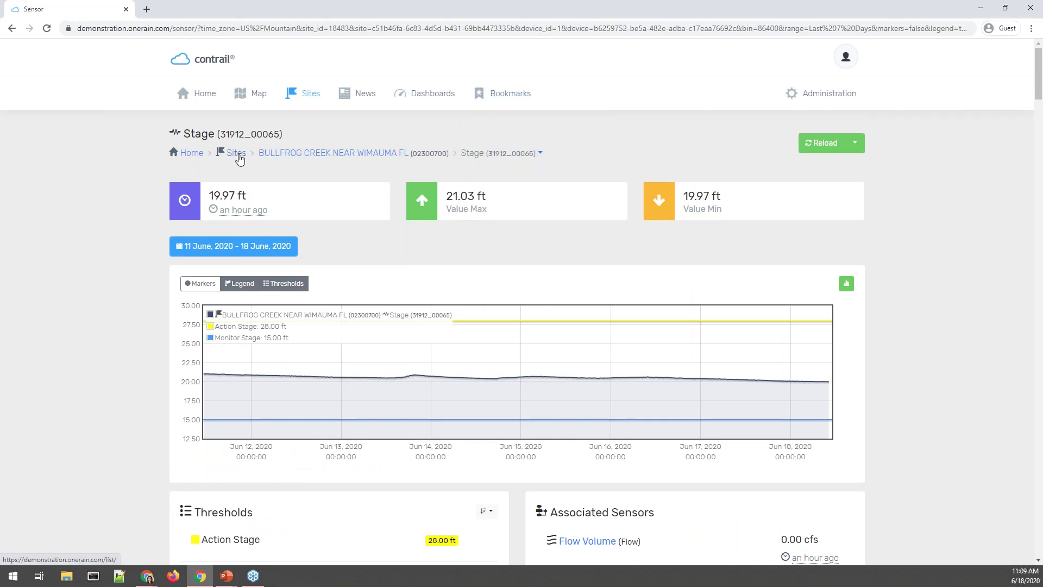
# Filter Sites to Rain Increment sensors and open WARD LAKE Rain Increment (31876_00045).
pyautogui.click(236, 154)
pyautogui.click(731, 201)
pyautogui.scroll(-4, 745, 296)
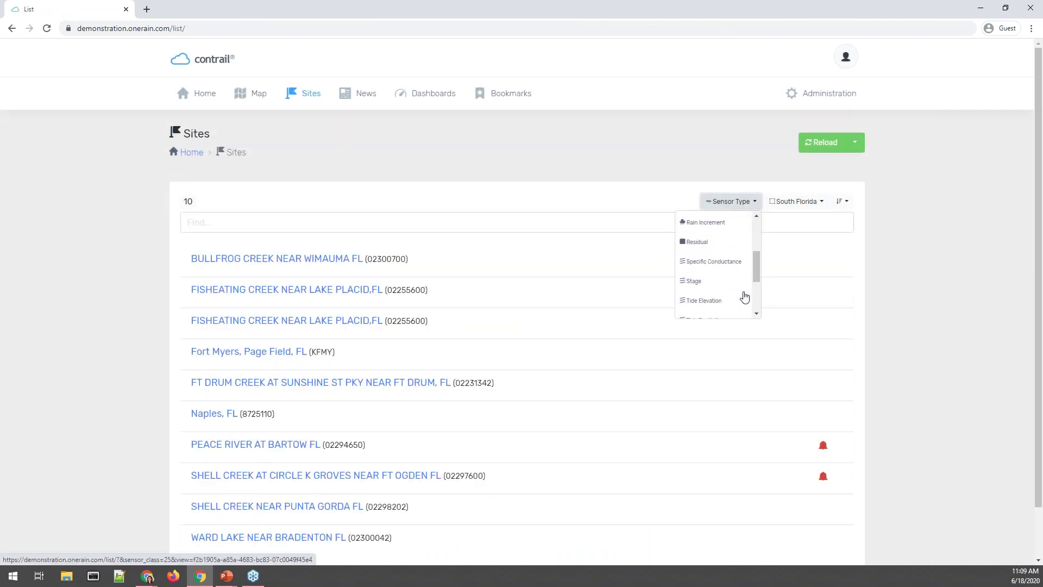
pyautogui.scroll(-2, 733, 289)
pyautogui.scroll(4, 730, 288)
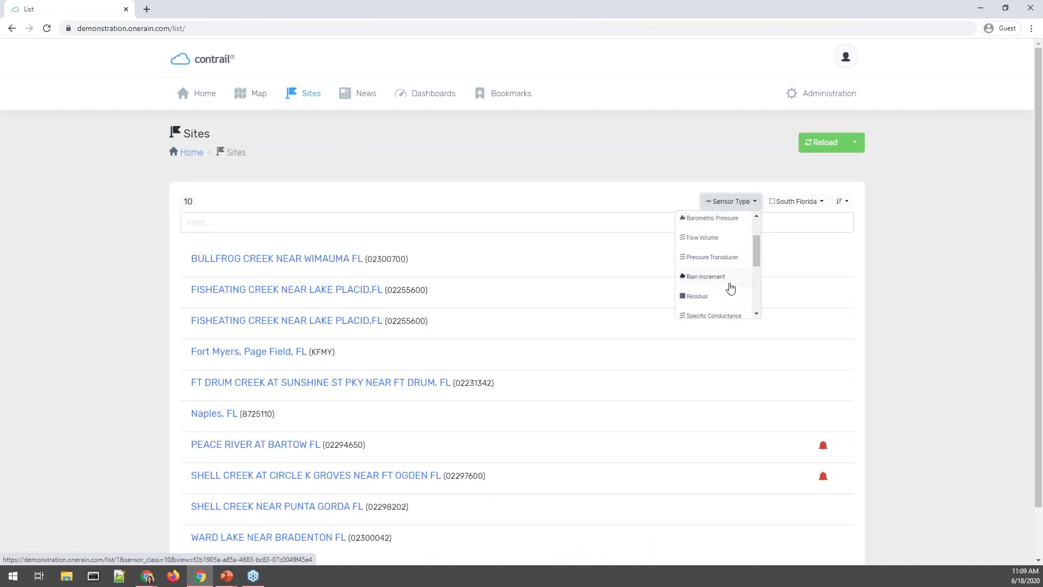
pyautogui.click(729, 283)
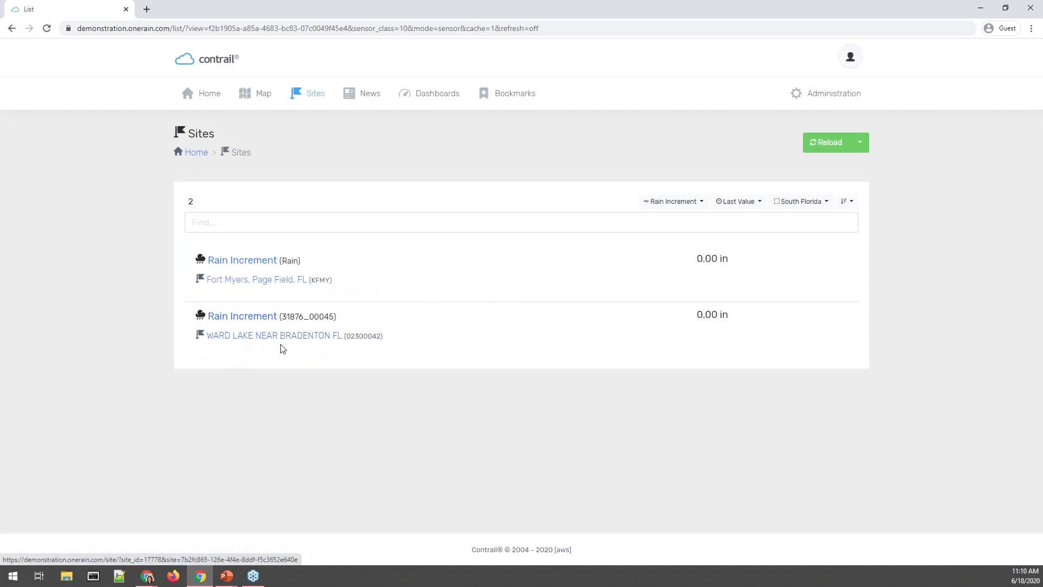
pyautogui.click(265, 321)
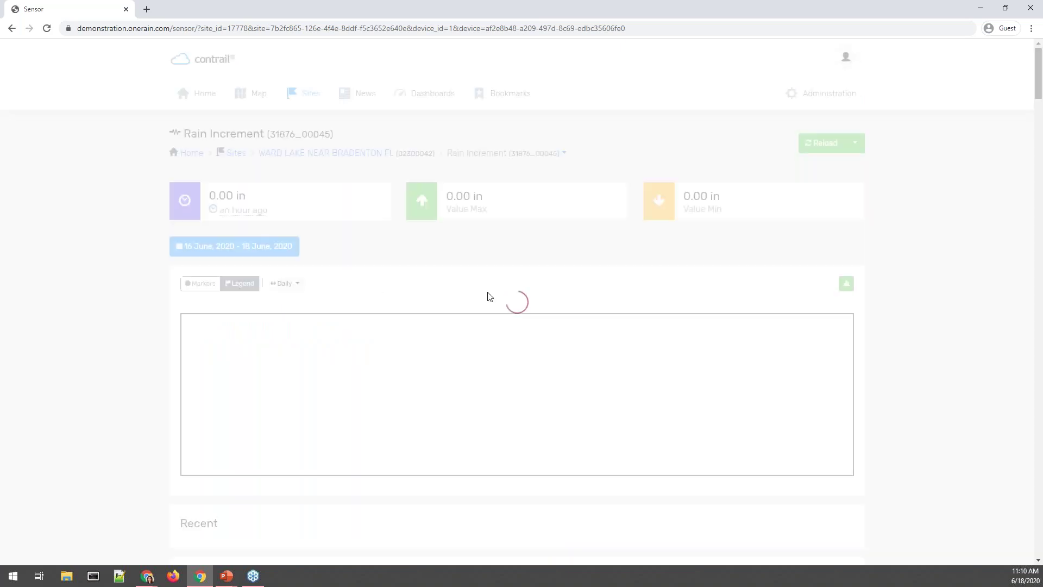
# Review Ward Lake's 188 readings and the Download formats, then return to the chart.
pyautogui.scroll(-3, 897, 383)
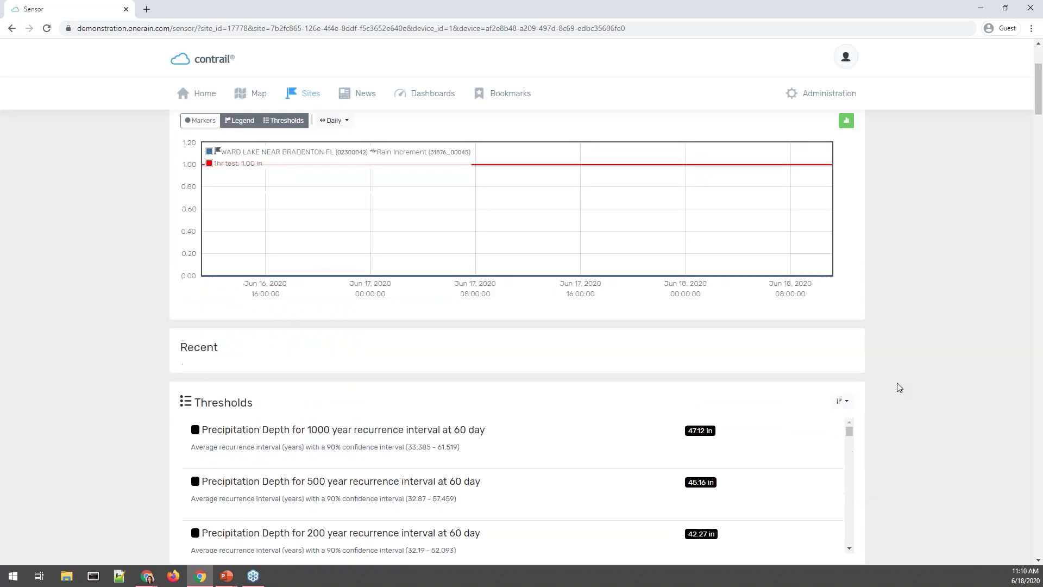
pyautogui.scroll(-4, 899, 387)
pyautogui.scroll(-3, 897, 382)
pyautogui.click(828, 211)
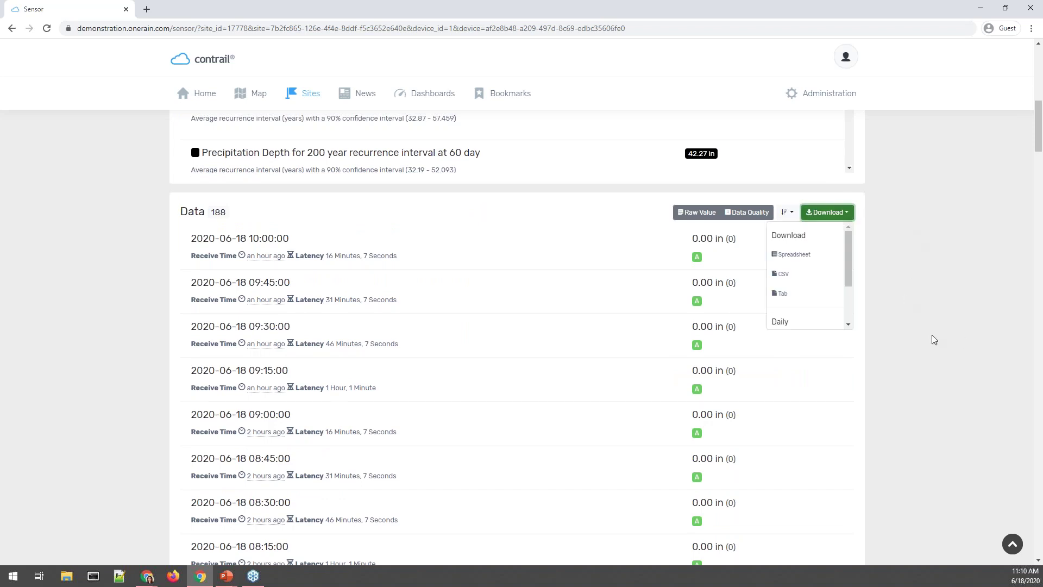
pyautogui.scroll(-1, 879, 291)
pyautogui.scroll(-2, 810, 234)
pyautogui.scroll(2, 809, 234)
pyautogui.scroll(11, 959, 288)
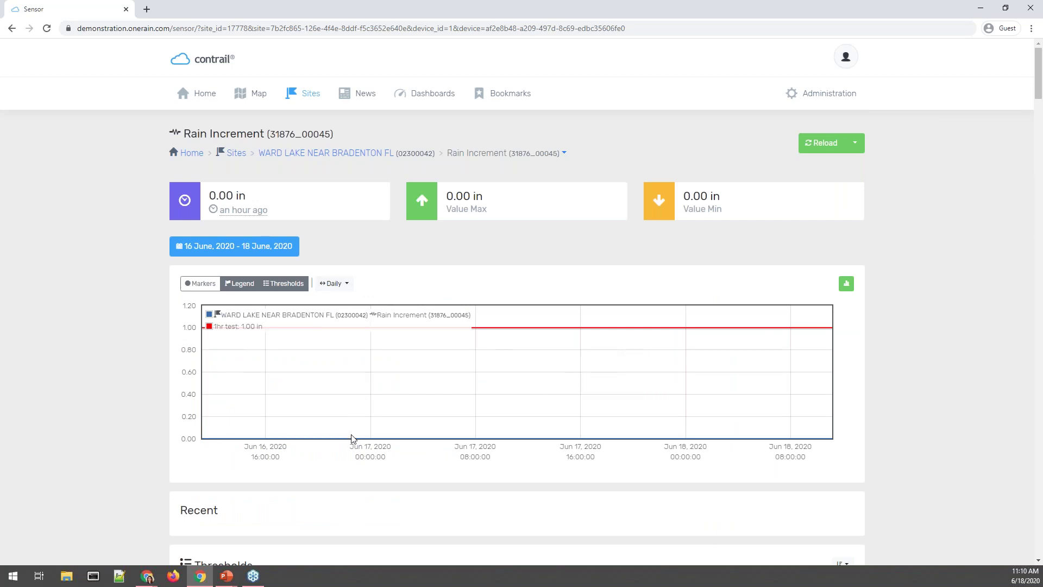
# Set the Rain Increment chart to the last 7 days, 11–18 June 2020, in Daily bins.
pyautogui.click(340, 294)
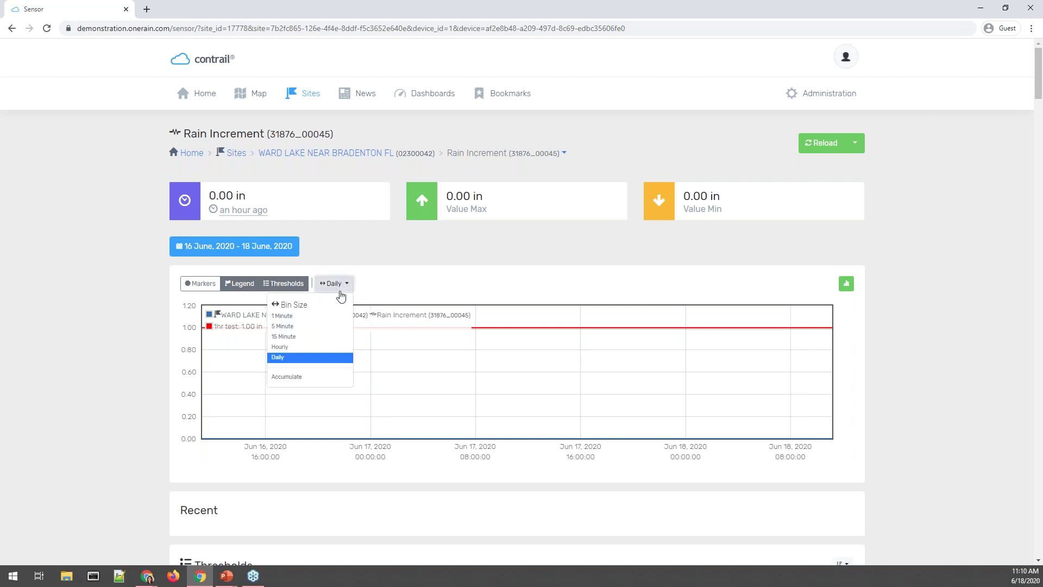
pyautogui.click(265, 251)
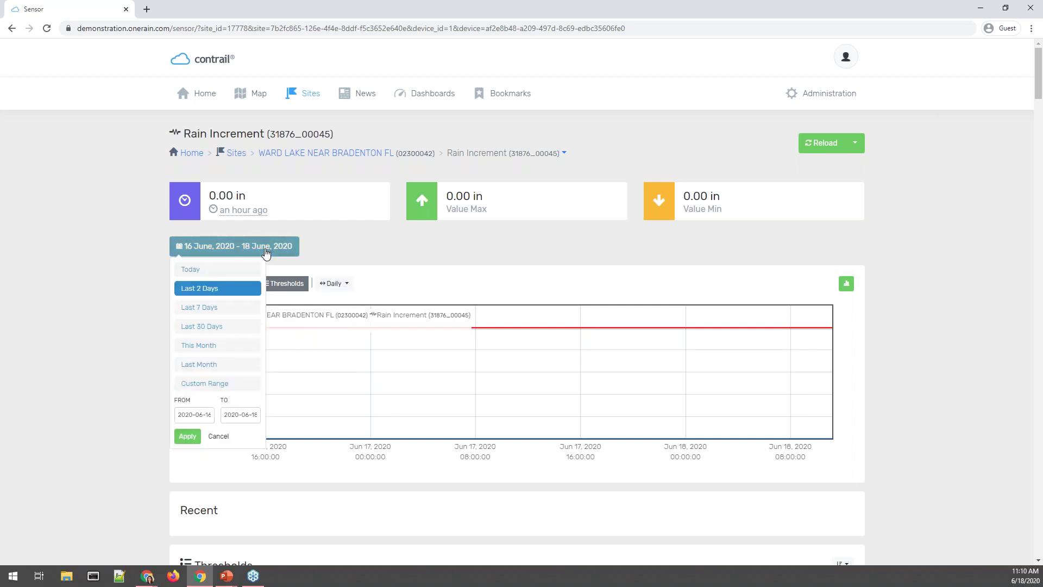
pyautogui.click(217, 307)
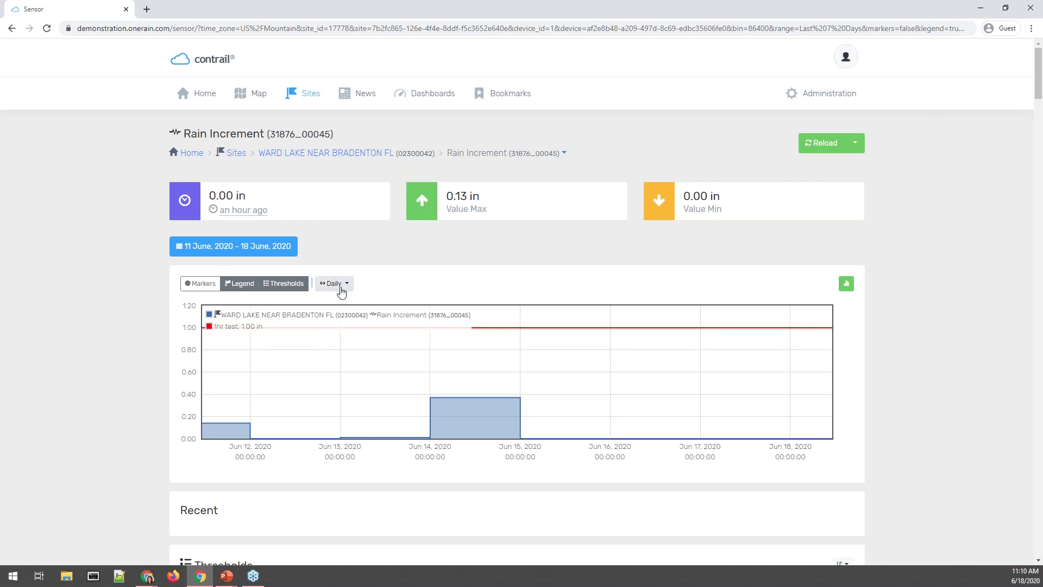
pyautogui.moveTo(499, 431)
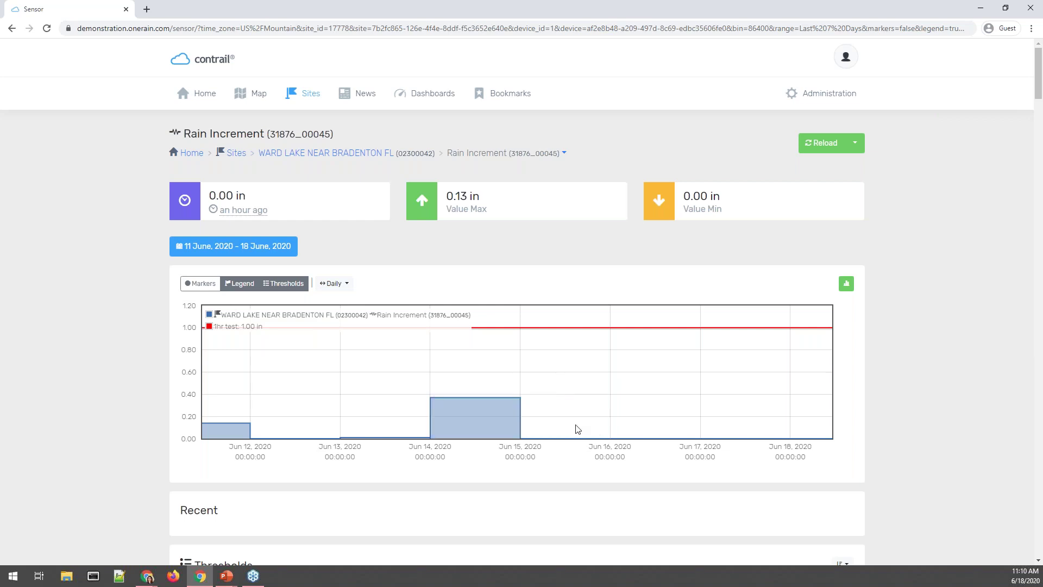
pyautogui.click(350, 285)
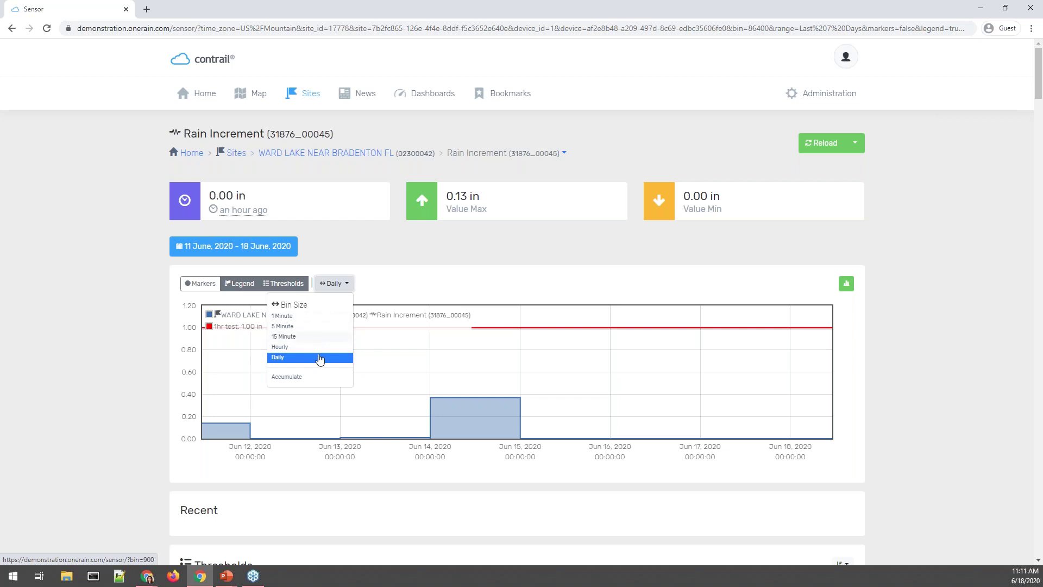
# Switch the Rain Increment chart to Hourly bins.
pyautogui.click(321, 347)
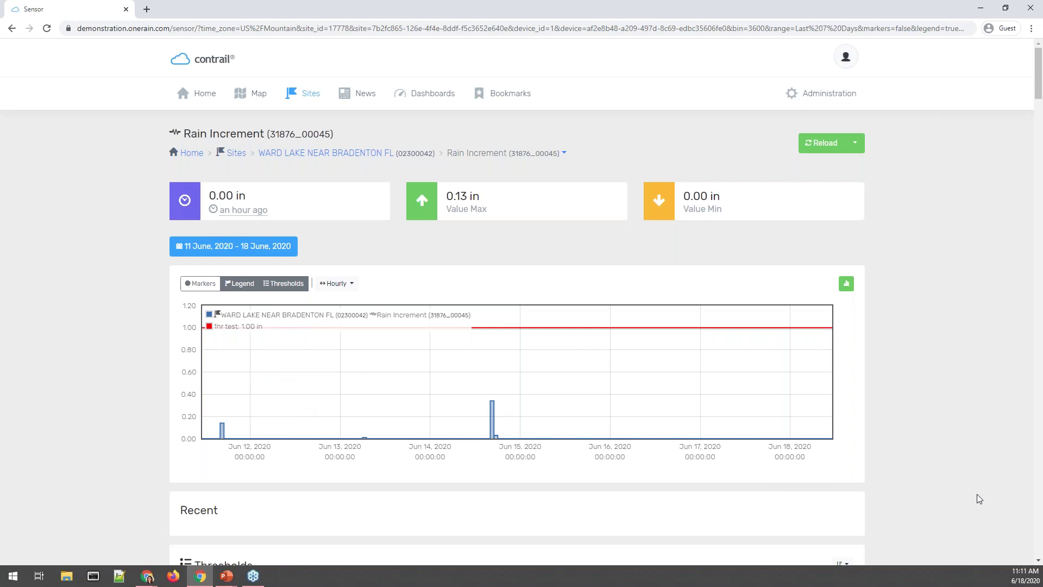
pyautogui.scroll(-4, 923, 472)
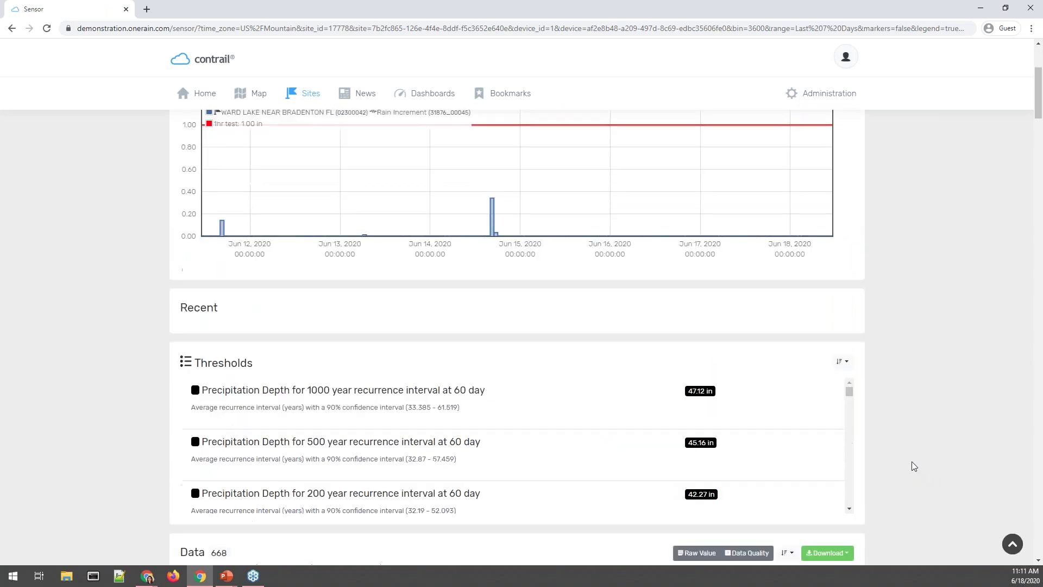
pyautogui.scroll(3, 915, 466)
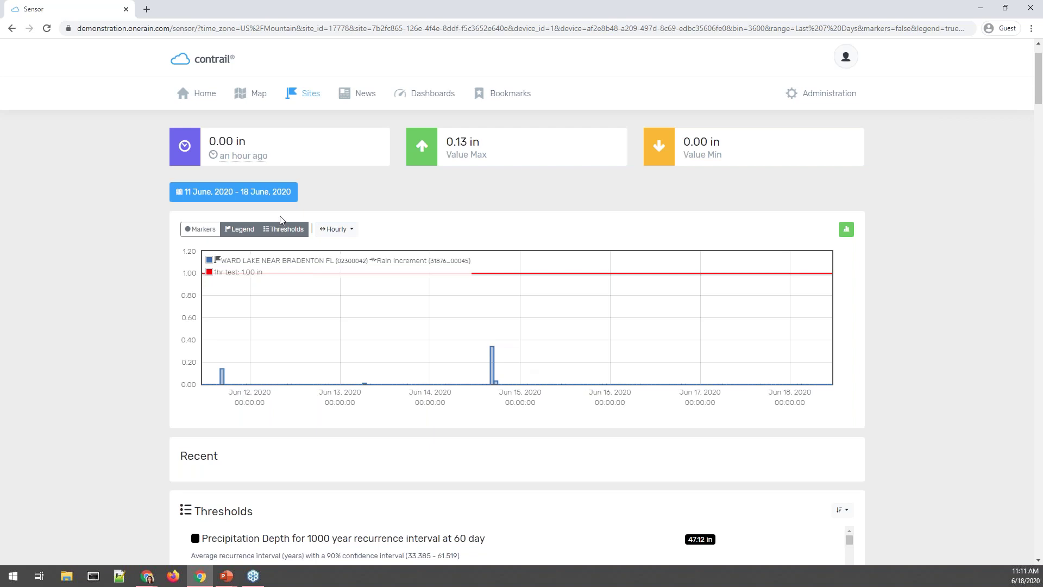
pyautogui.scroll(-9, 842, 203)
# Download the hourly readings as CSV and open the file in Excel.
pyautogui.click(842, 212)
pyautogui.scroll(-2, 837, 267)
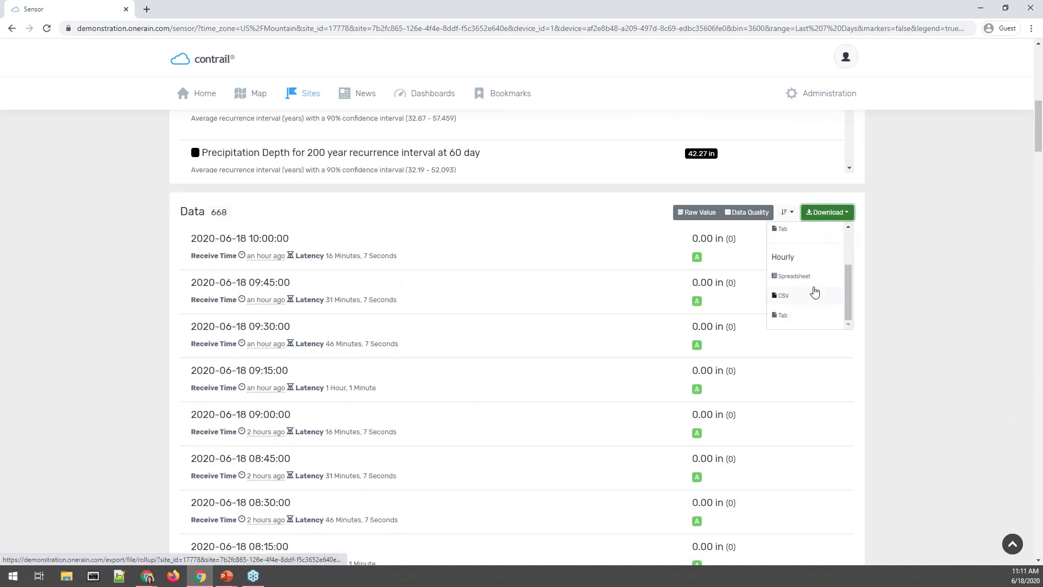
pyautogui.scroll(-1, 815, 294)
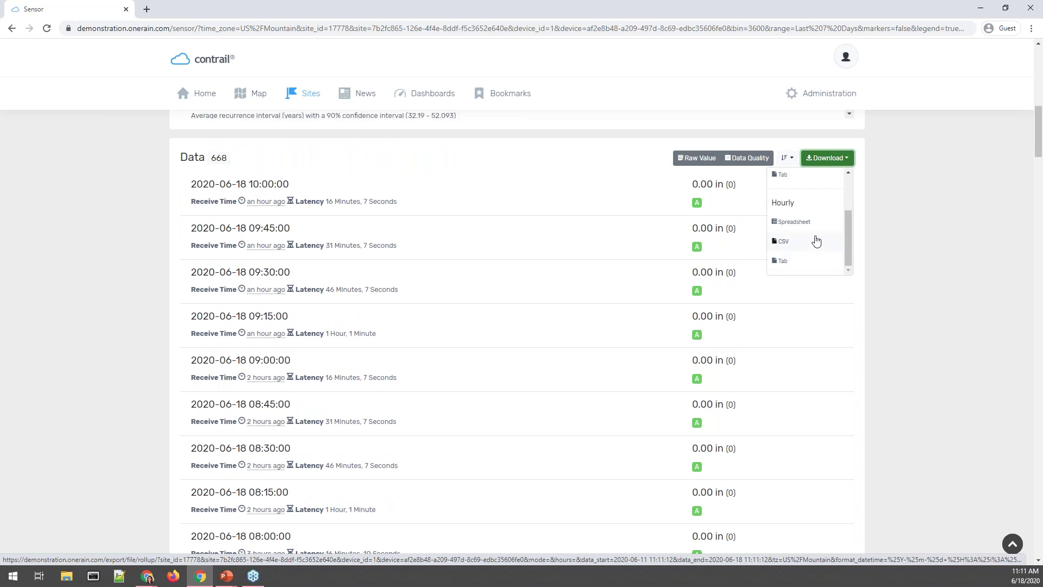
pyautogui.click(817, 241)
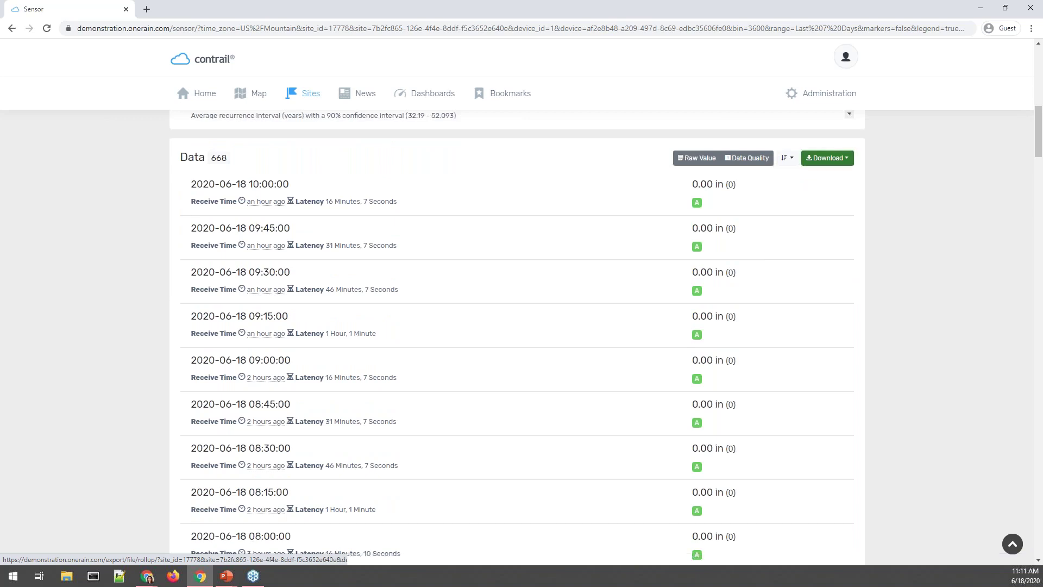
pyautogui.click(76, 554)
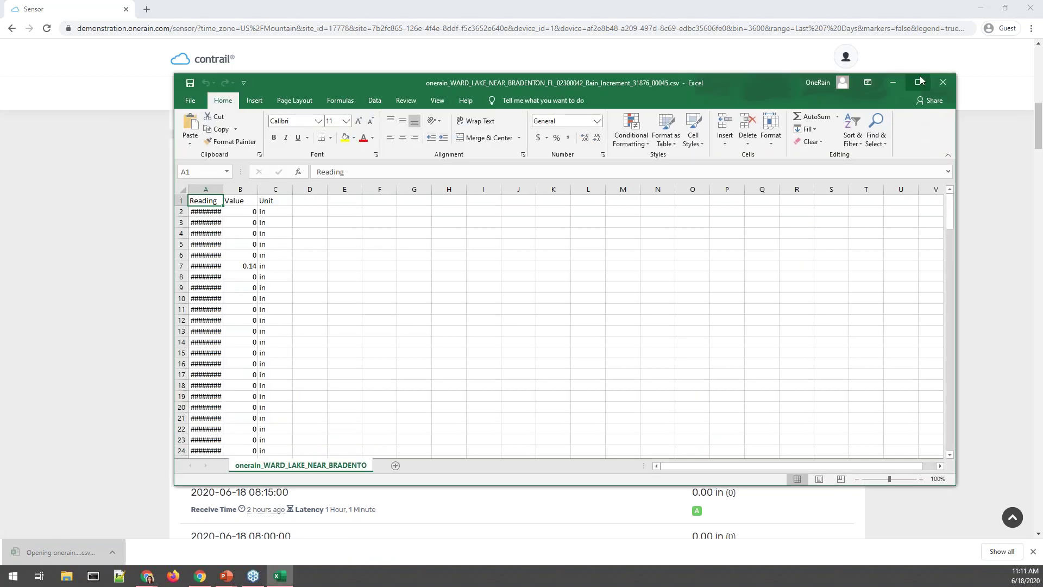
# Maximize Excel, autofit columns A and B, and scroll through the hourly rainfall values.
pyautogui.click(918, 82)
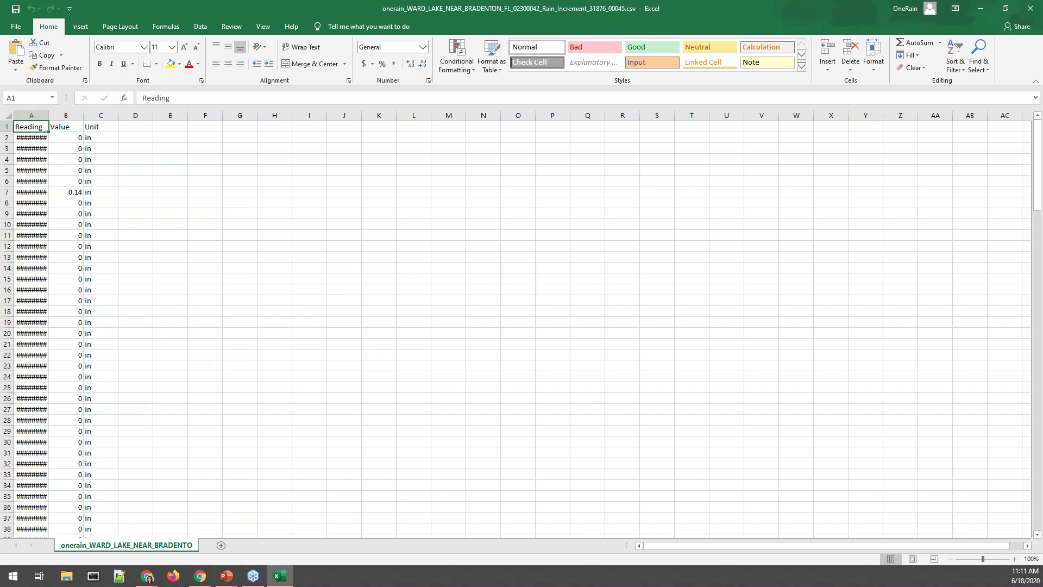
pyautogui.doubleClick(49, 115)
pyautogui.doubleClick(105, 116)
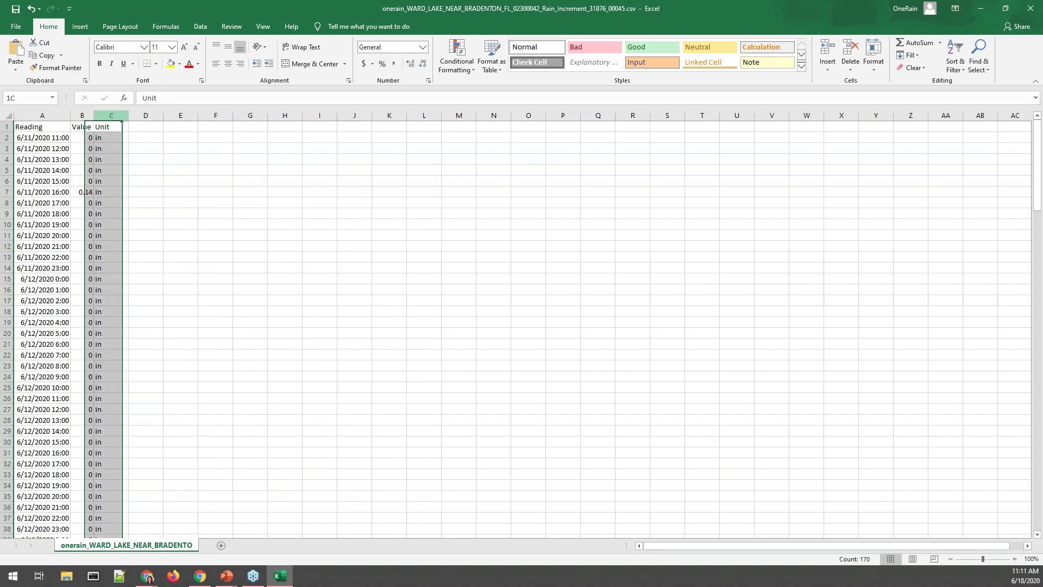
pyautogui.click(215, 257)
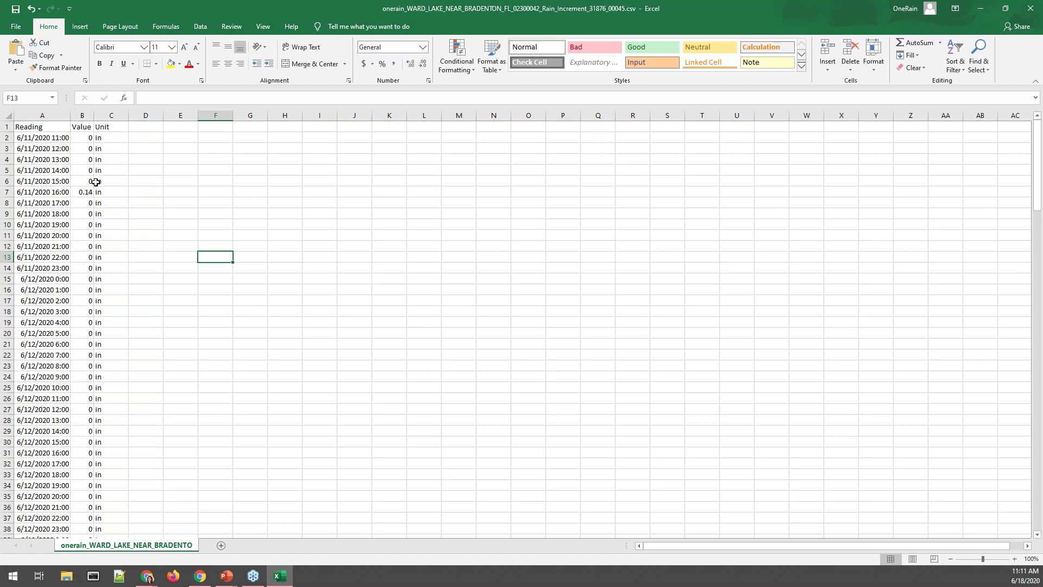
pyautogui.scroll(-12, 98, 429)
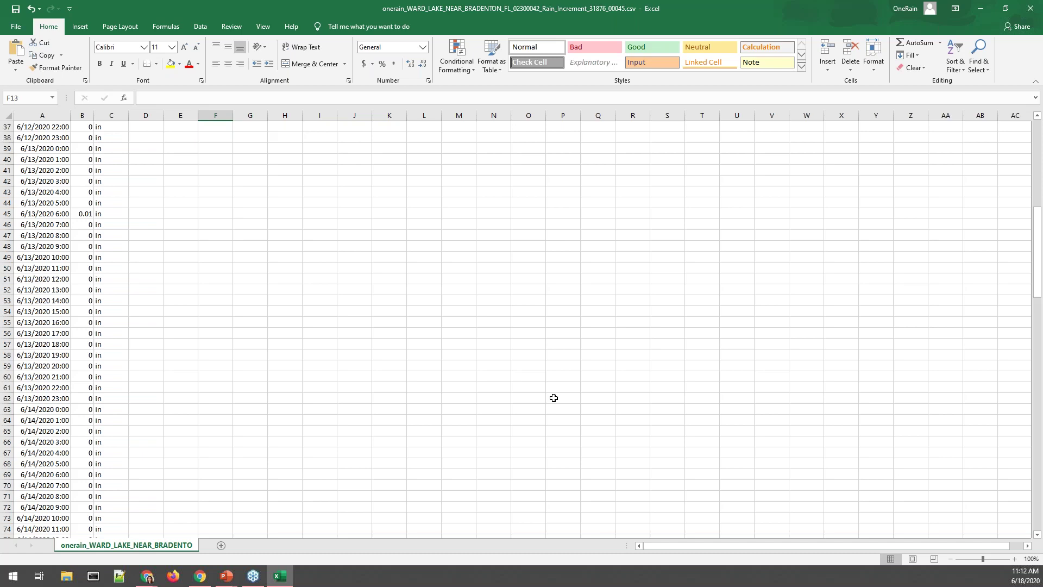
# Close the Ward Lake CSV without saving and scroll the sensor page to the top.
pyautogui.click(1030, 8)
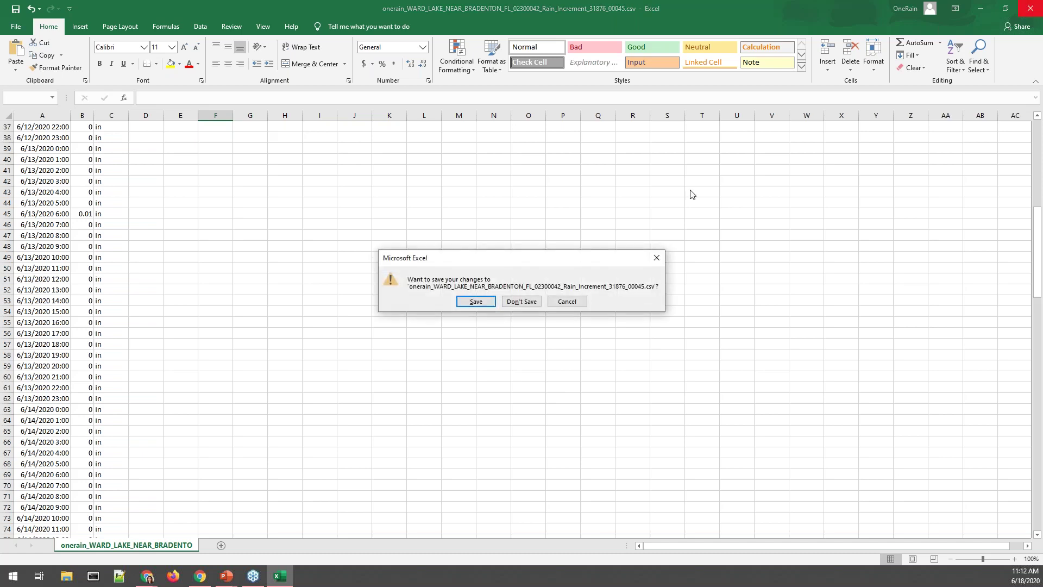
pyautogui.click(528, 304)
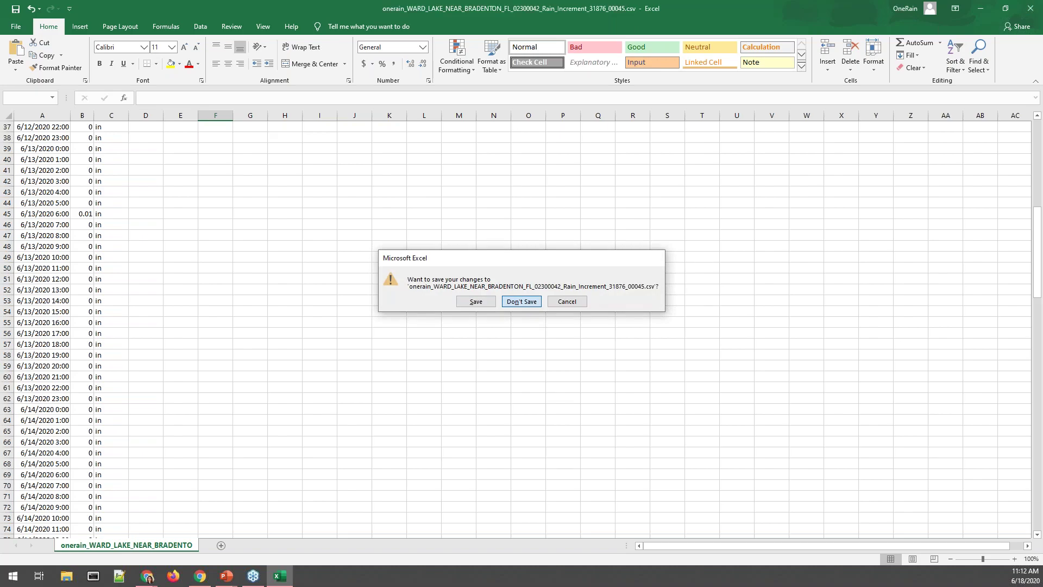
pyautogui.scroll(15, 559, 287)
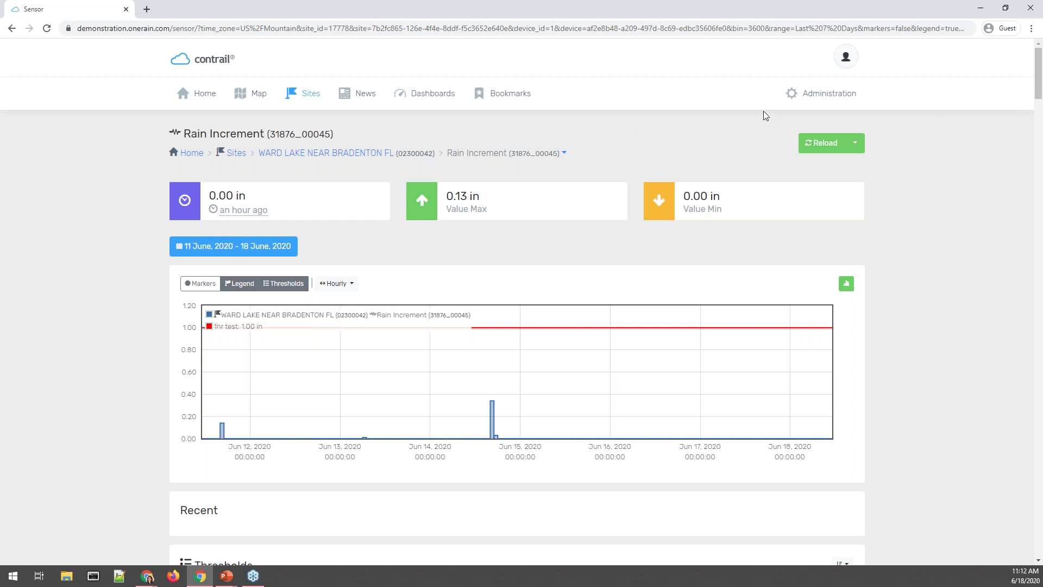
# Open the Reports list under Administration, showing all 80 reports.
pyautogui.click(817, 95)
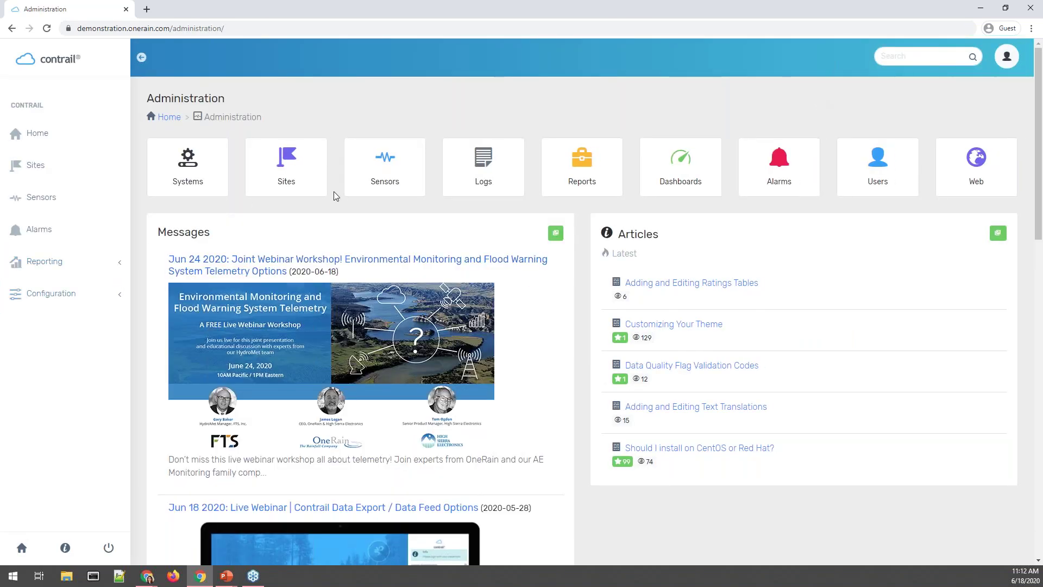
pyautogui.click(592, 158)
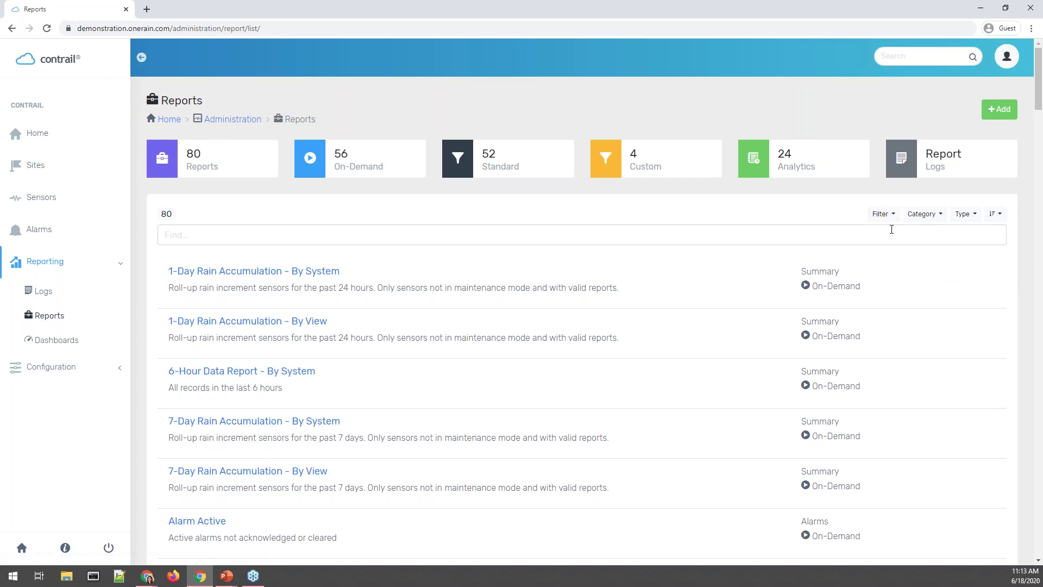
# Filter the reports list to the Analytics type only.
pyautogui.click(963, 213)
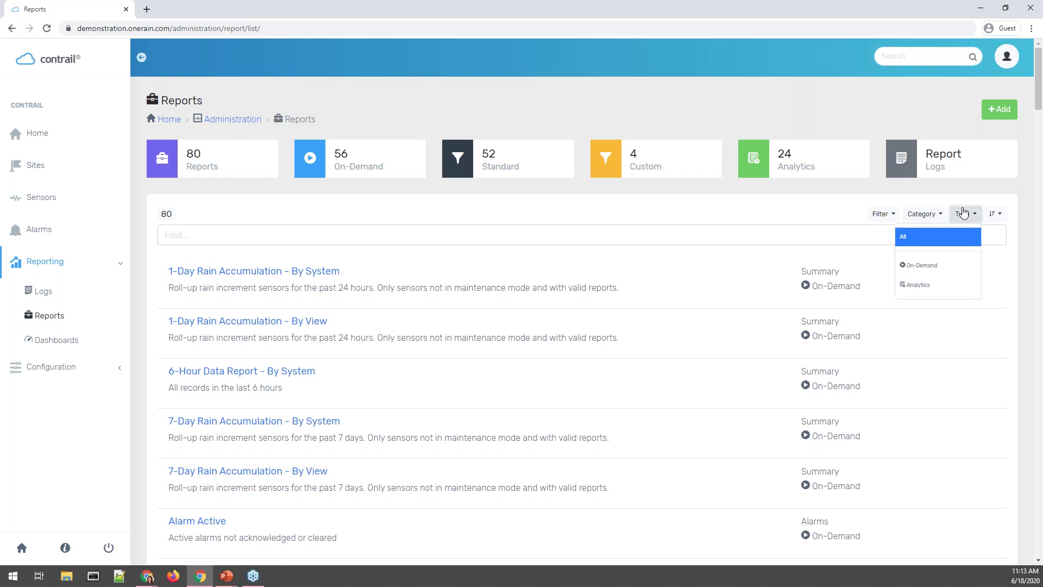
pyautogui.click(924, 284)
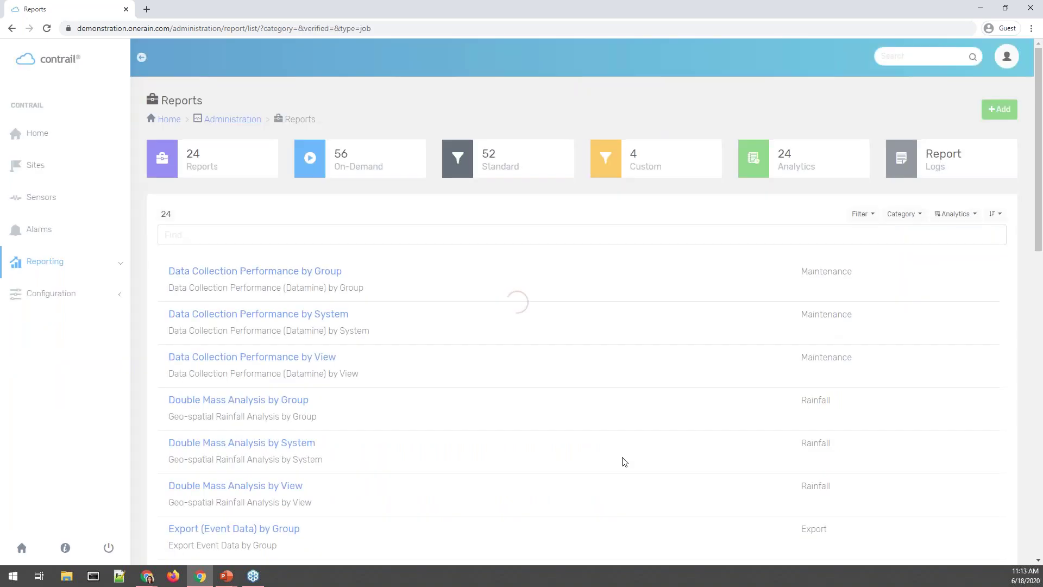
pyautogui.scroll(-2, 415, 325)
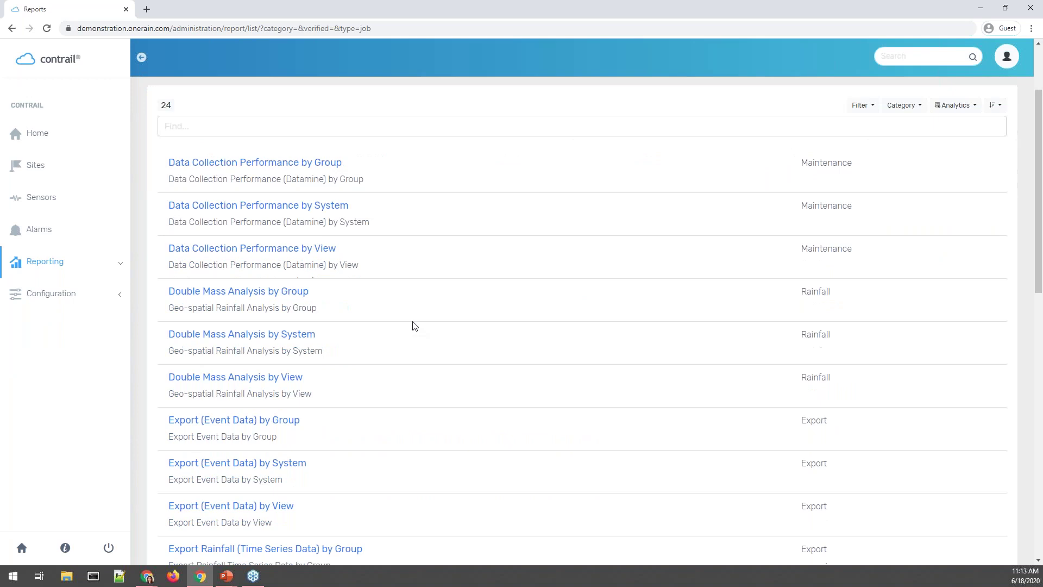
pyautogui.scroll(2, 432, 296)
# Search the Analytics reports for 'Export'.
pyautogui.click(635, 240)
pyautogui.write('Export')
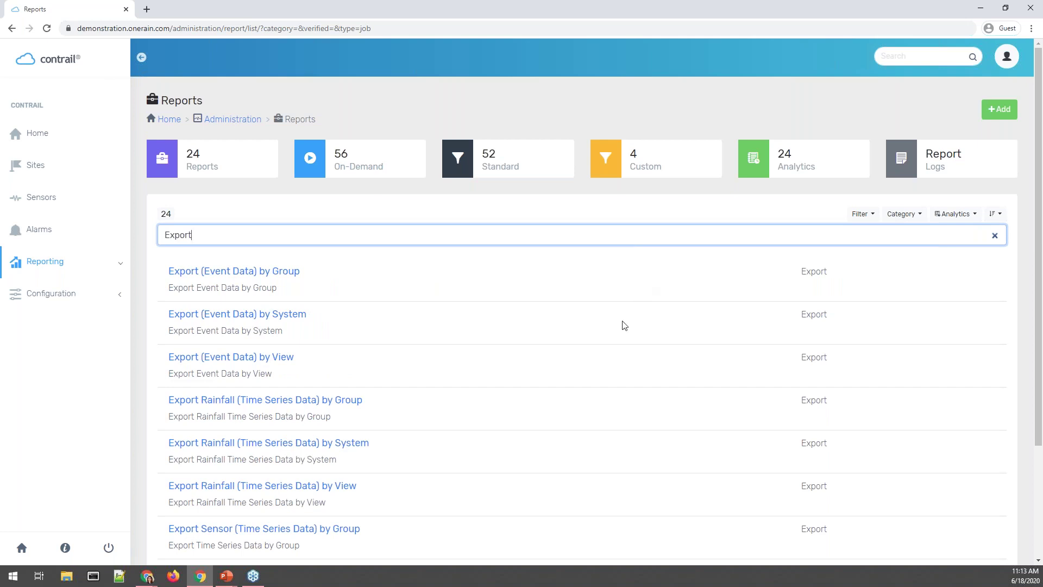
pyautogui.scroll(-3, 622, 325)
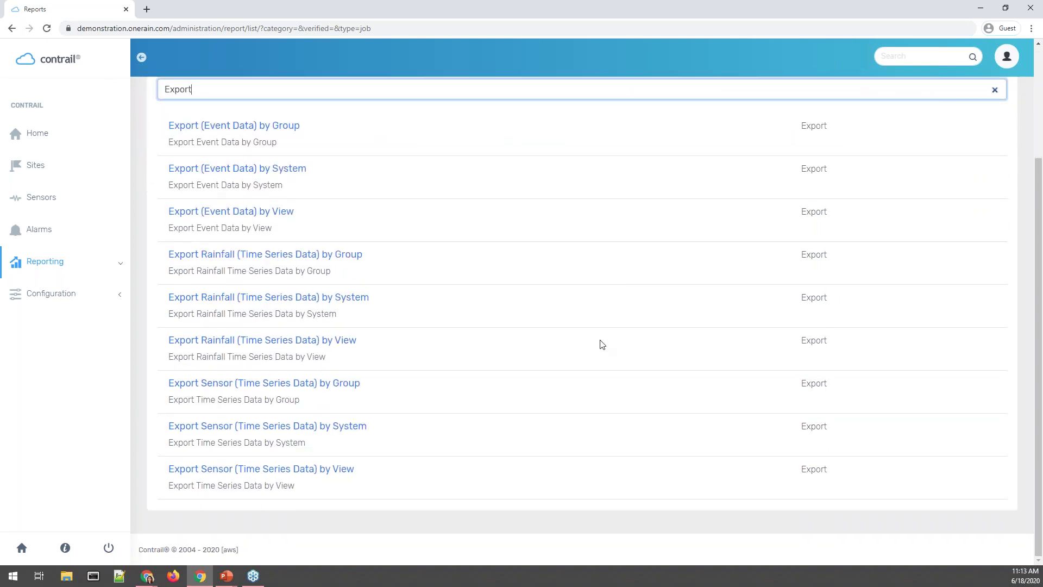
pyautogui.scroll(2, 603, 344)
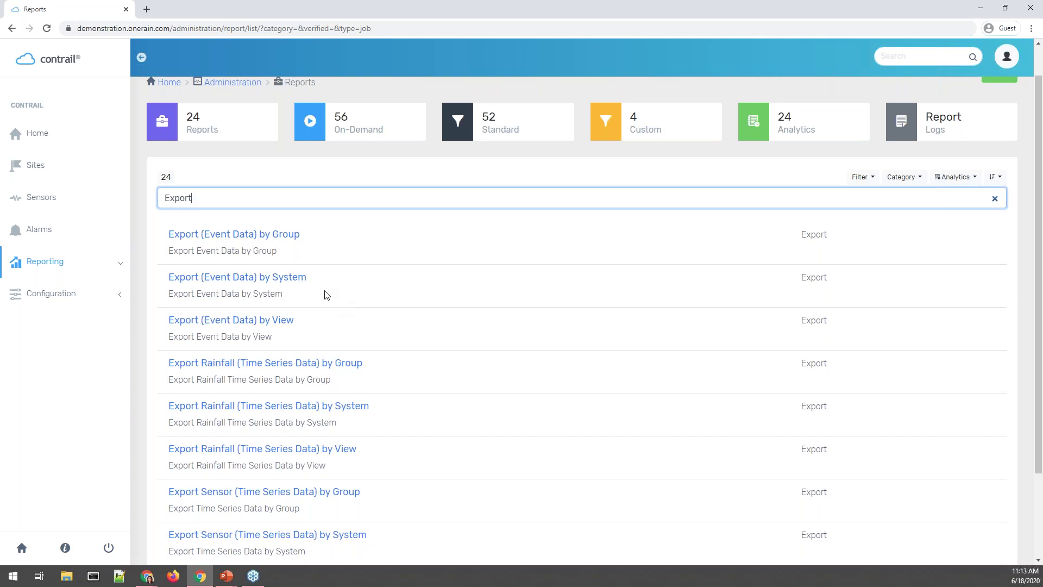
pyautogui.scroll(-2, 327, 295)
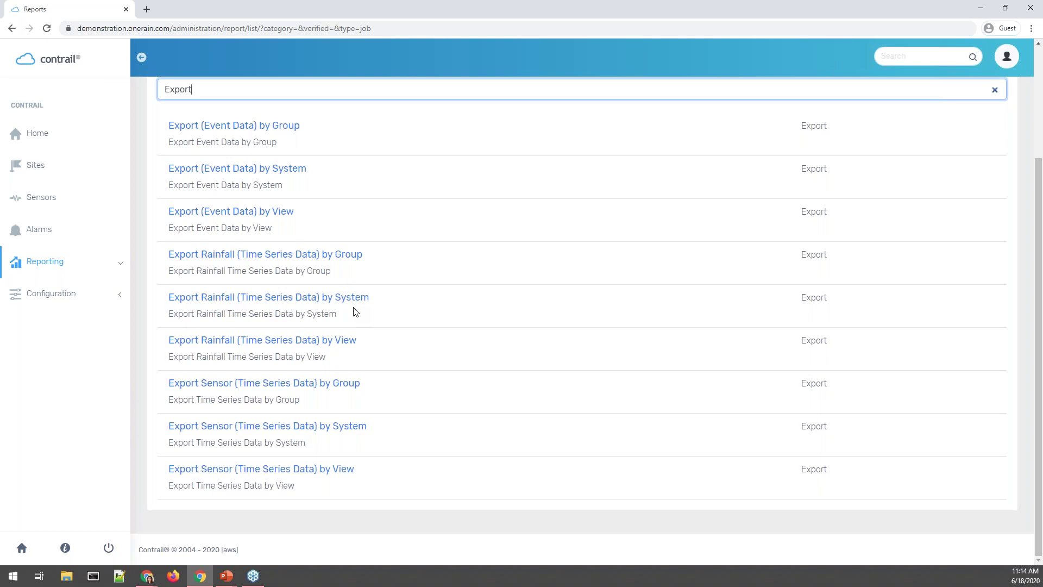
pyautogui.scroll(3, 270, 299)
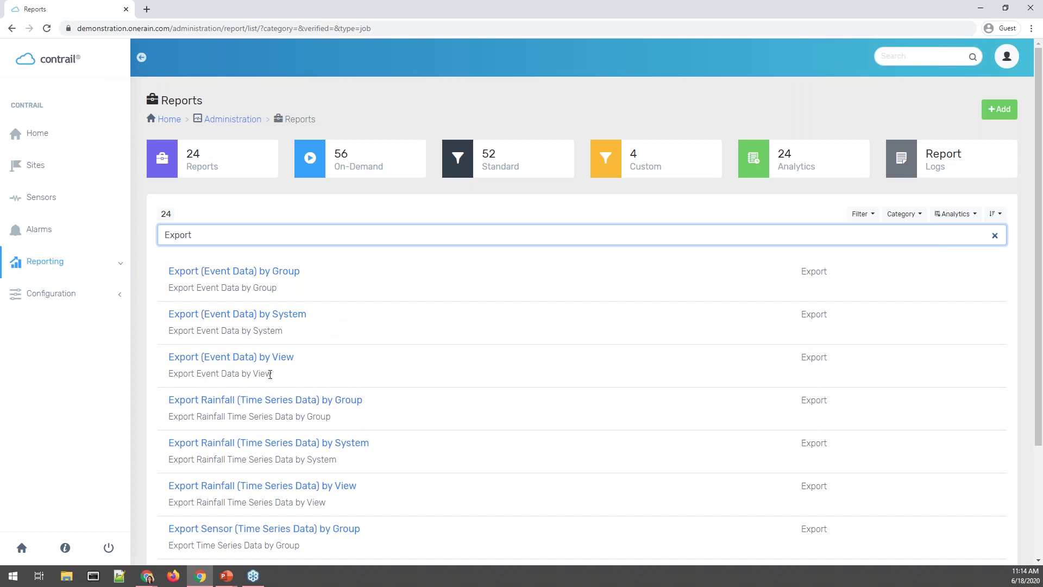
# Open the Export (Event Data) by View report, keeping South Florida as its view.
pyautogui.click(291, 357)
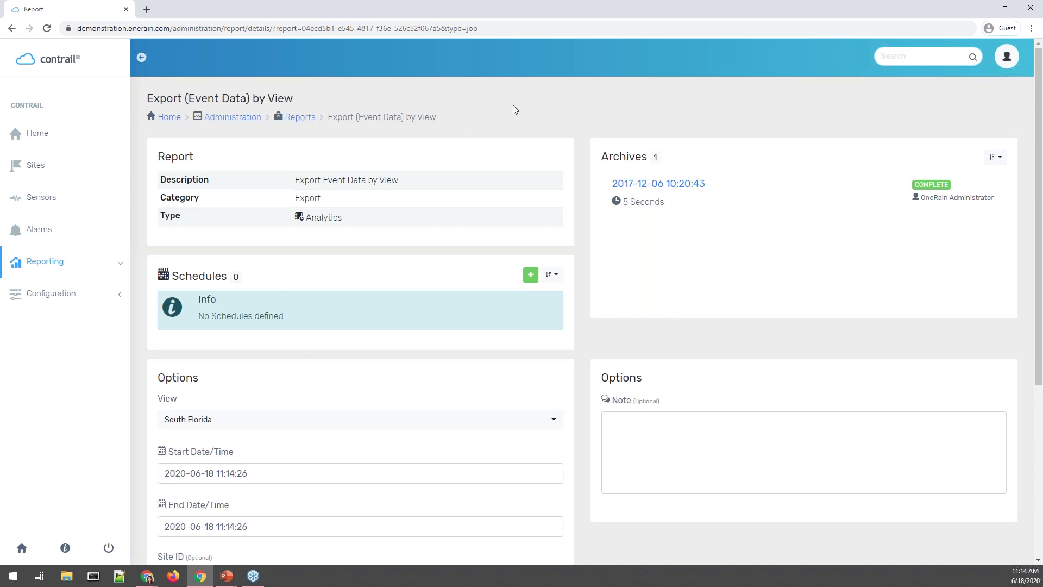
pyautogui.scroll(-1, 485, 162)
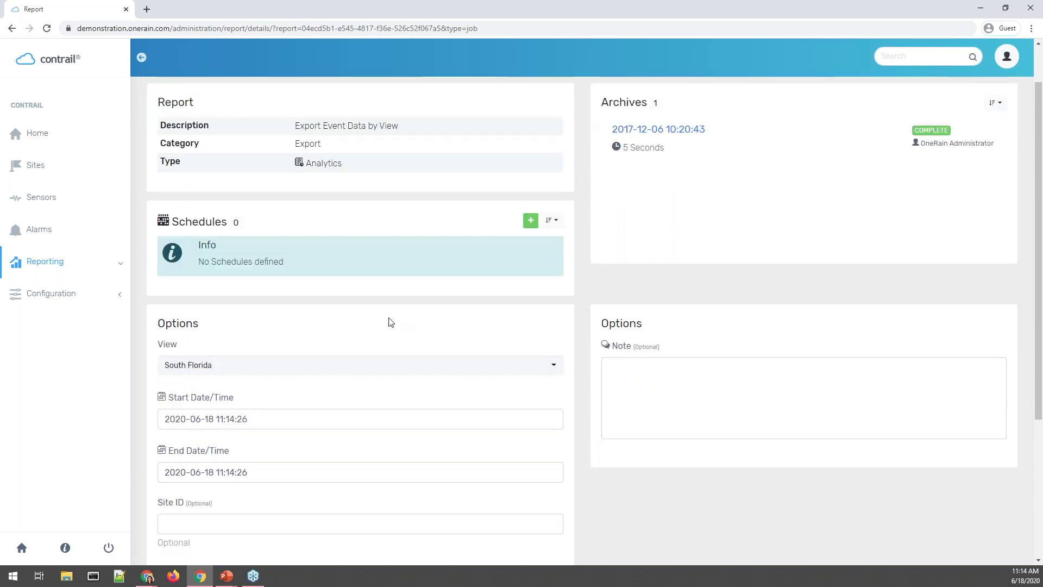
pyautogui.click(347, 361)
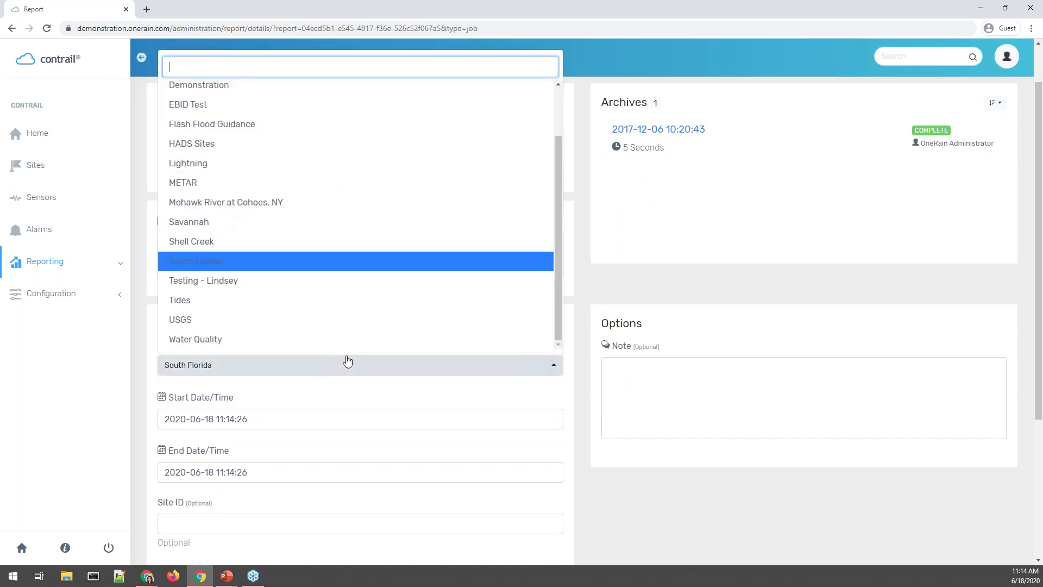
pyautogui.click(347, 361)
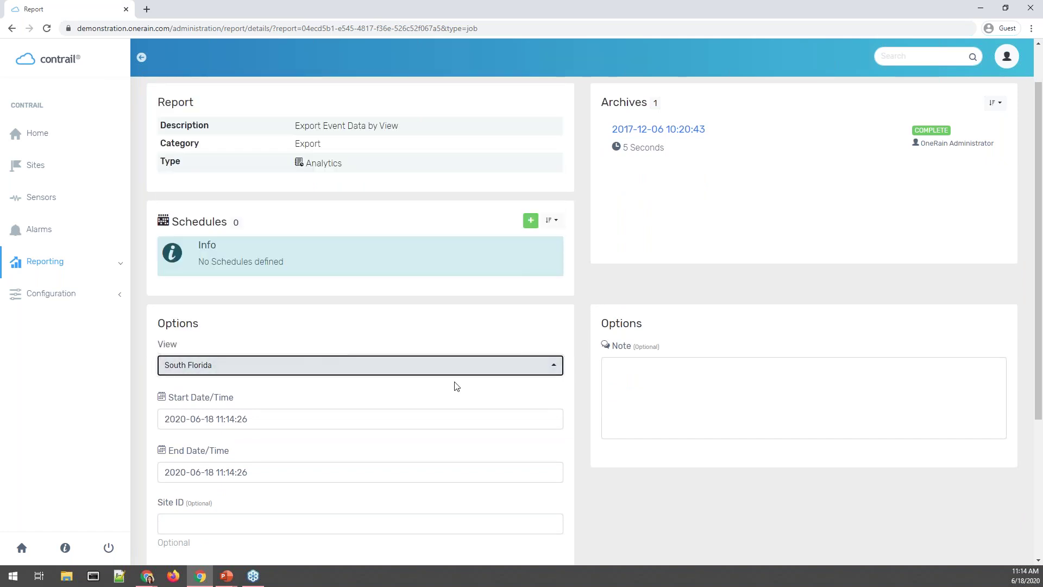
pyautogui.click(578, 396)
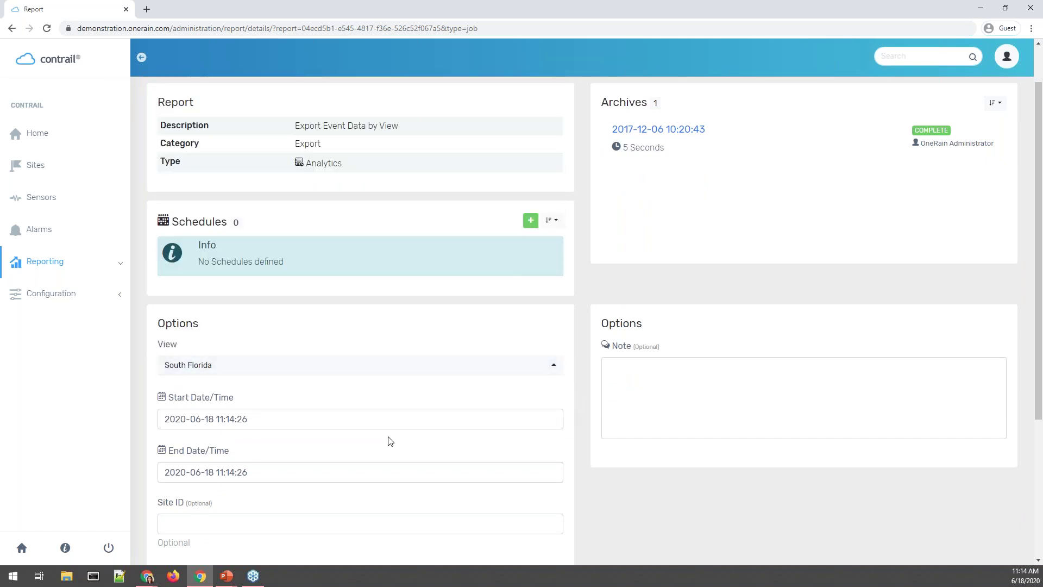
pyautogui.click(205, 419)
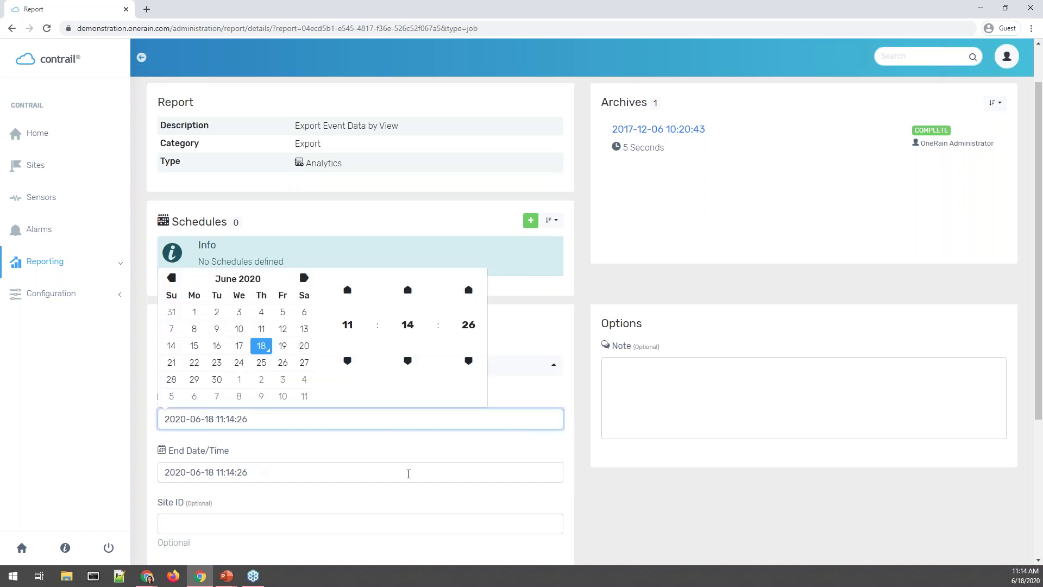
pyautogui.scroll(-2, 409, 474)
pyautogui.click(390, 331)
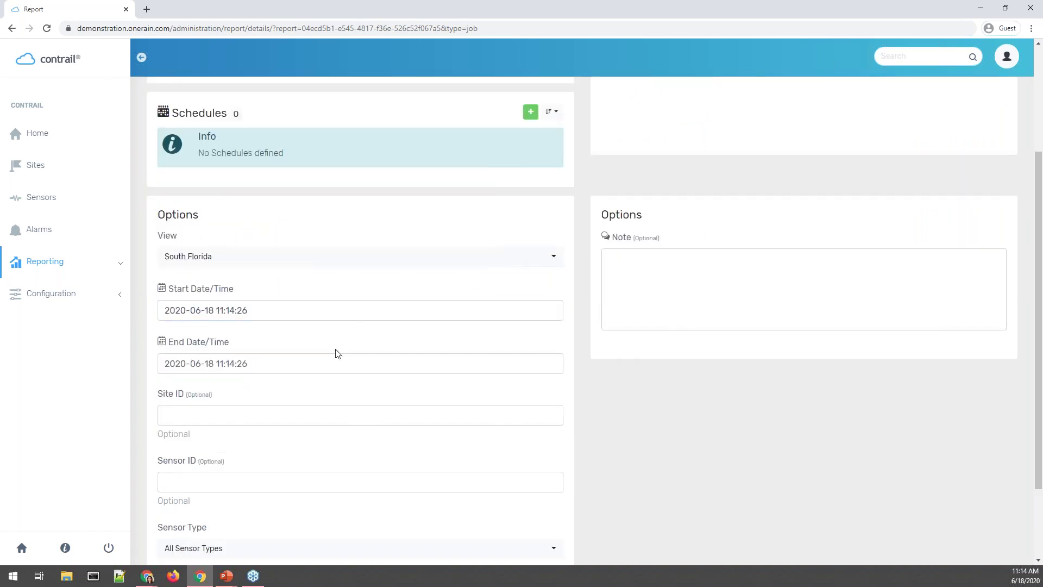
pyautogui.click(252, 312)
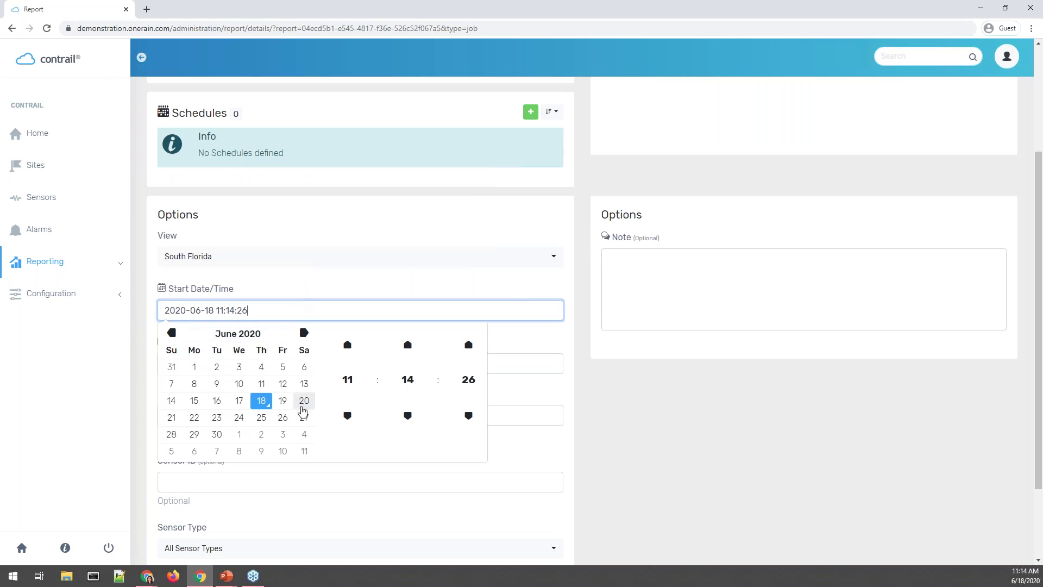
pyautogui.click(240, 402)
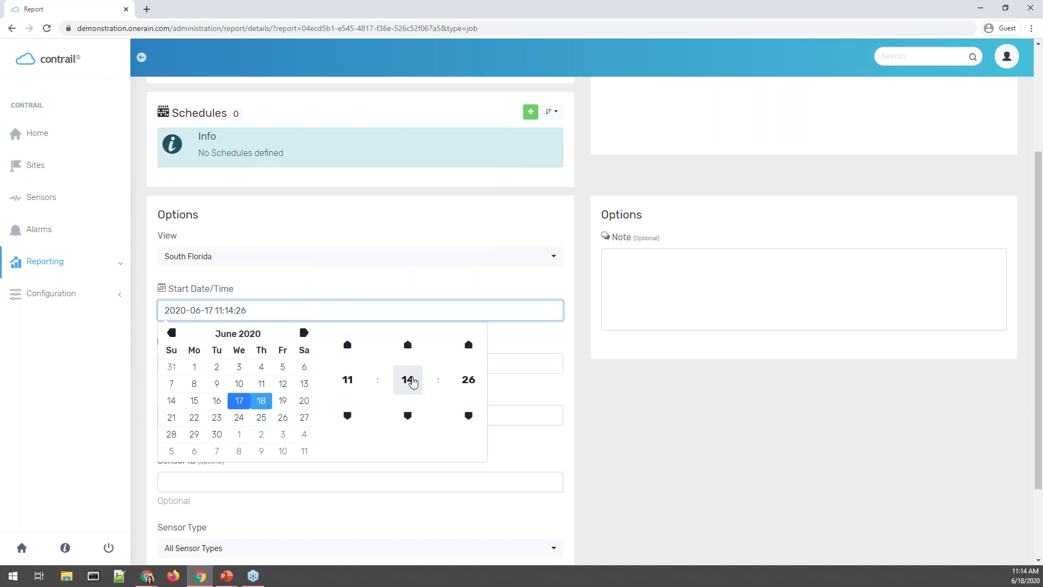
pyautogui.click(348, 381)
pyautogui.click(349, 333)
pyautogui.click(408, 380)
pyautogui.click(343, 348)
pyautogui.click(466, 379)
pyautogui.click(353, 340)
pyautogui.click(270, 363)
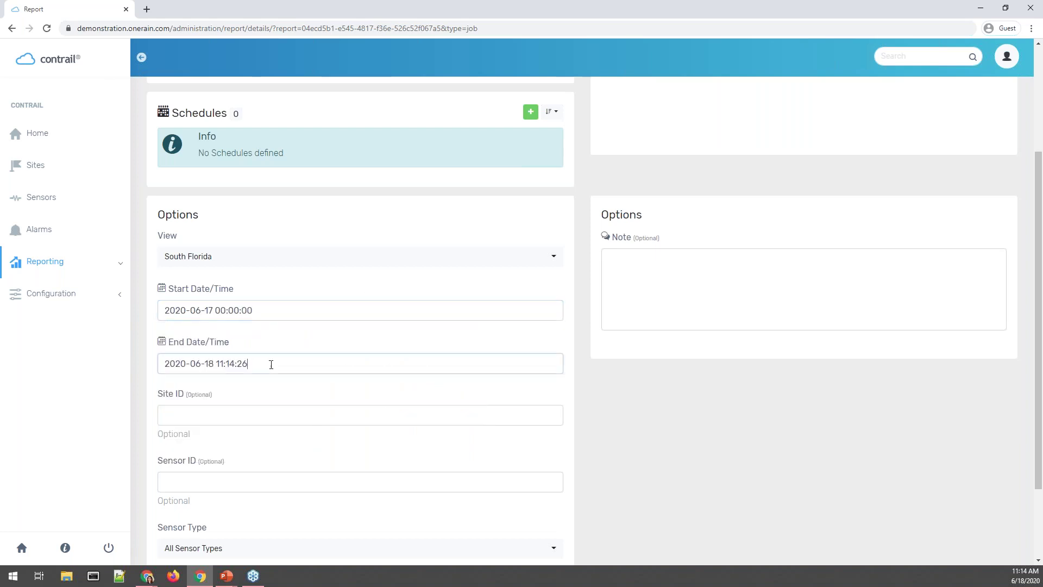
pyautogui.click(423, 343)
pyautogui.scroll(-1, 601, 363)
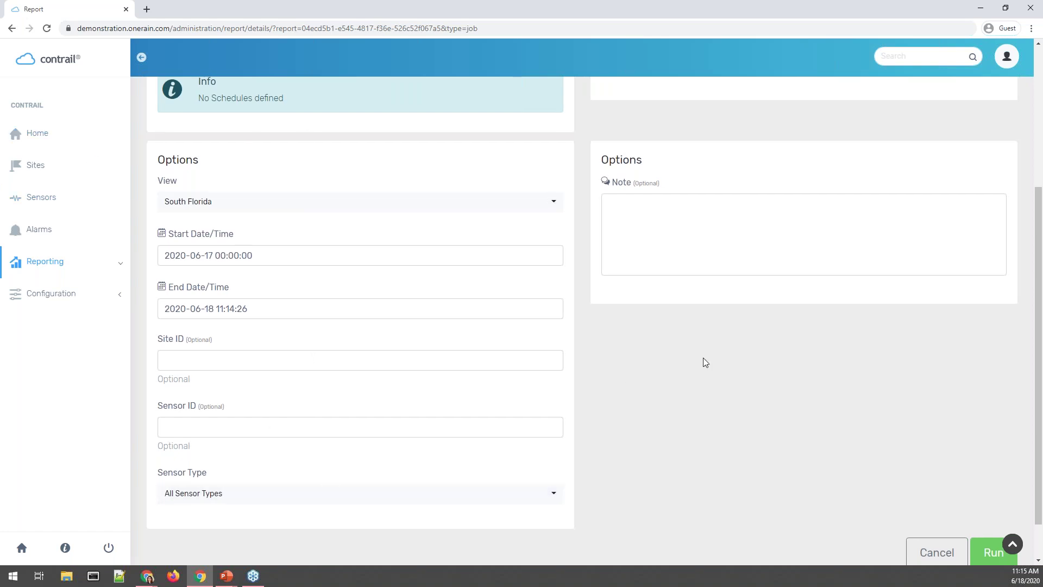
# Set the report's Sensor Type to Stage.
pyautogui.scroll(-1, 703, 363)
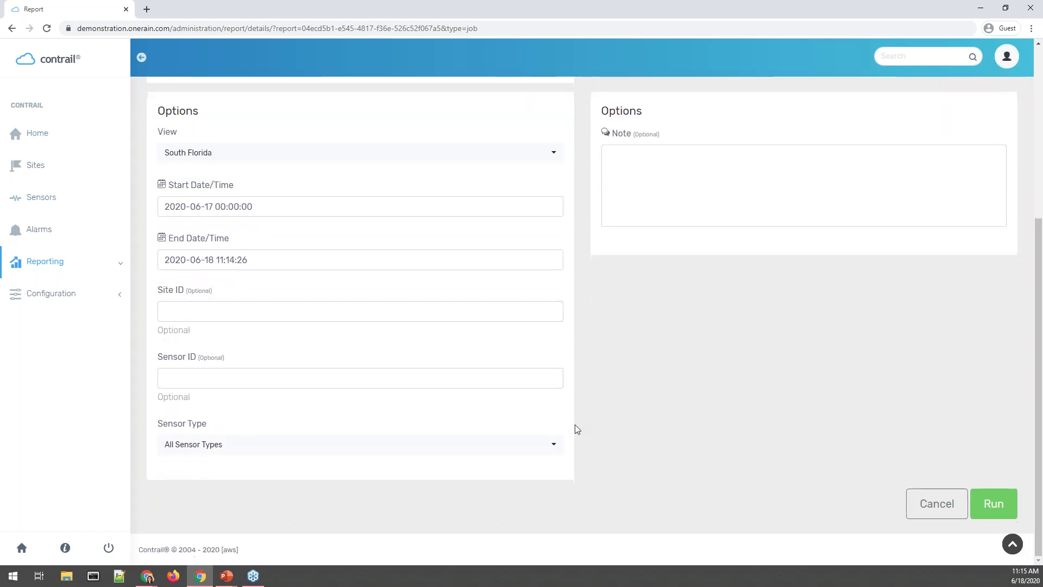
pyautogui.click(548, 449)
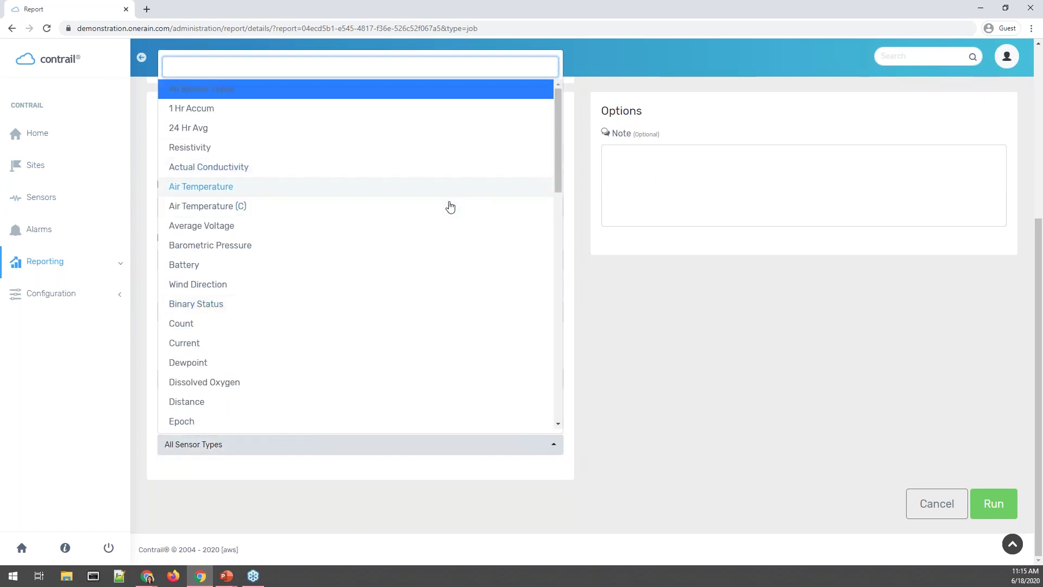
pyautogui.scroll(-12, 421, 253)
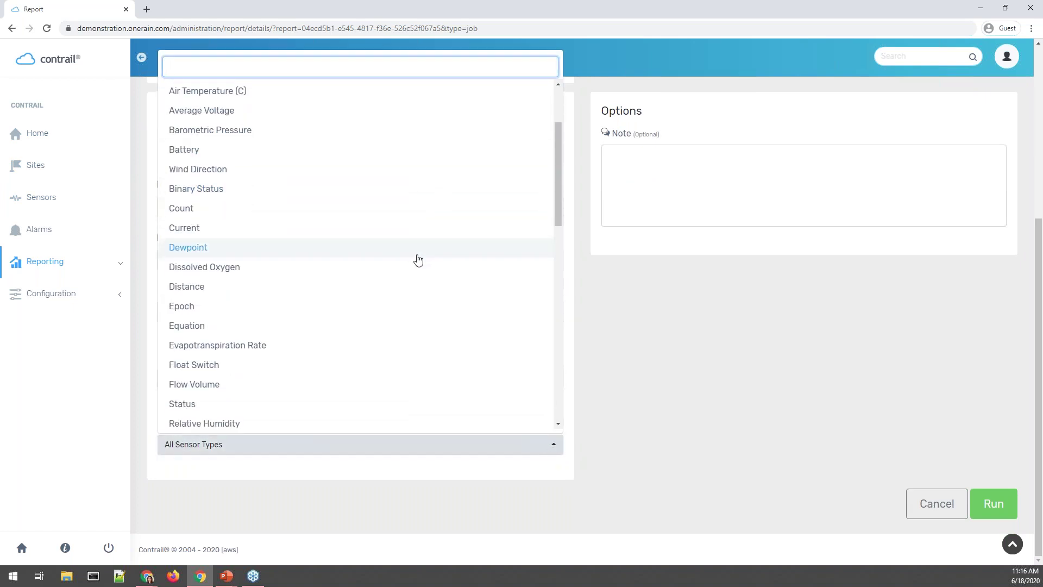
pyautogui.click(435, 247)
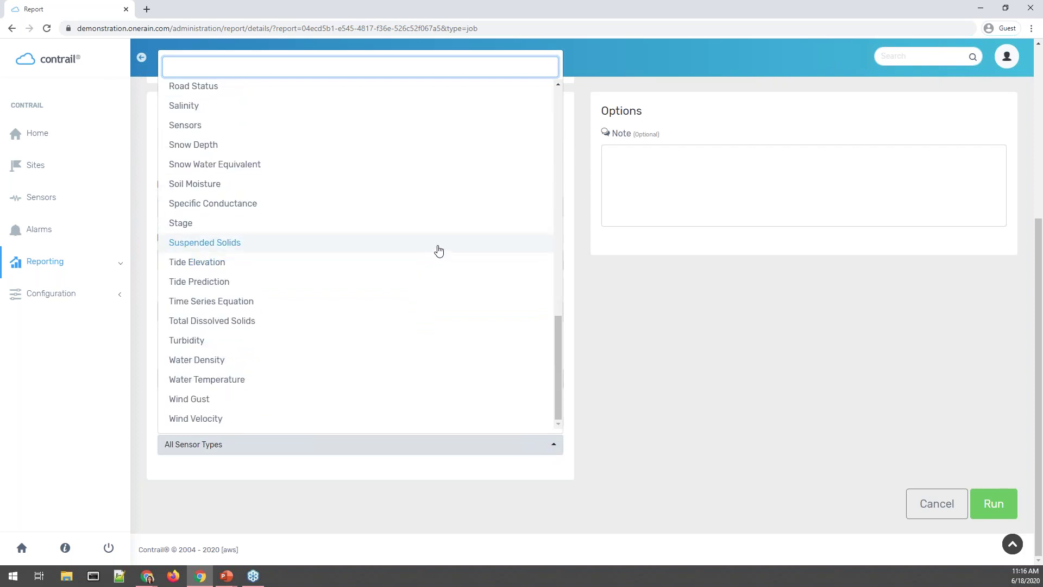
pyautogui.scroll(6, 423, 432)
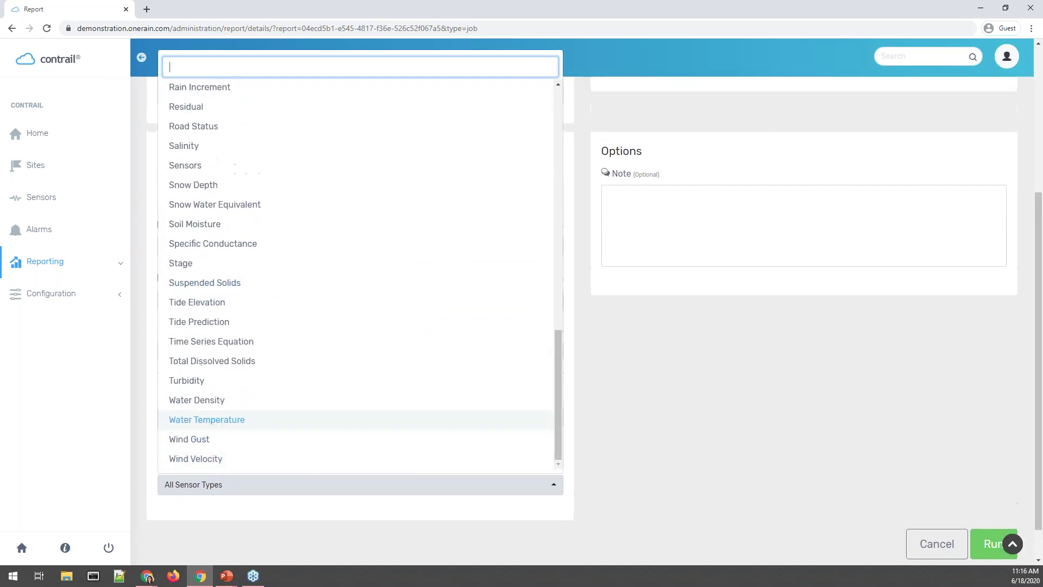
pyautogui.scroll(8, 446, 211)
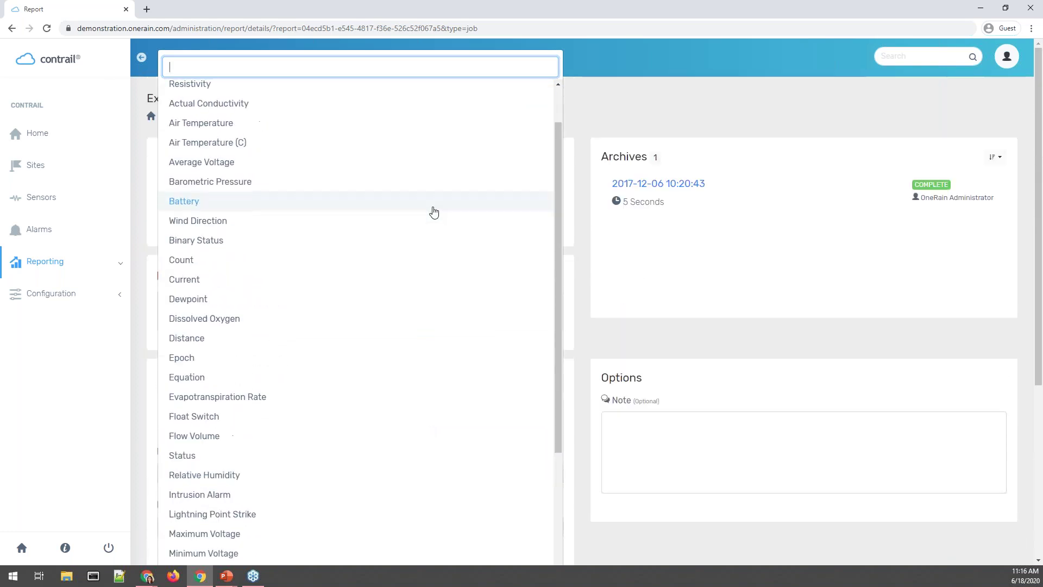
pyautogui.scroll(-8, 291, 328)
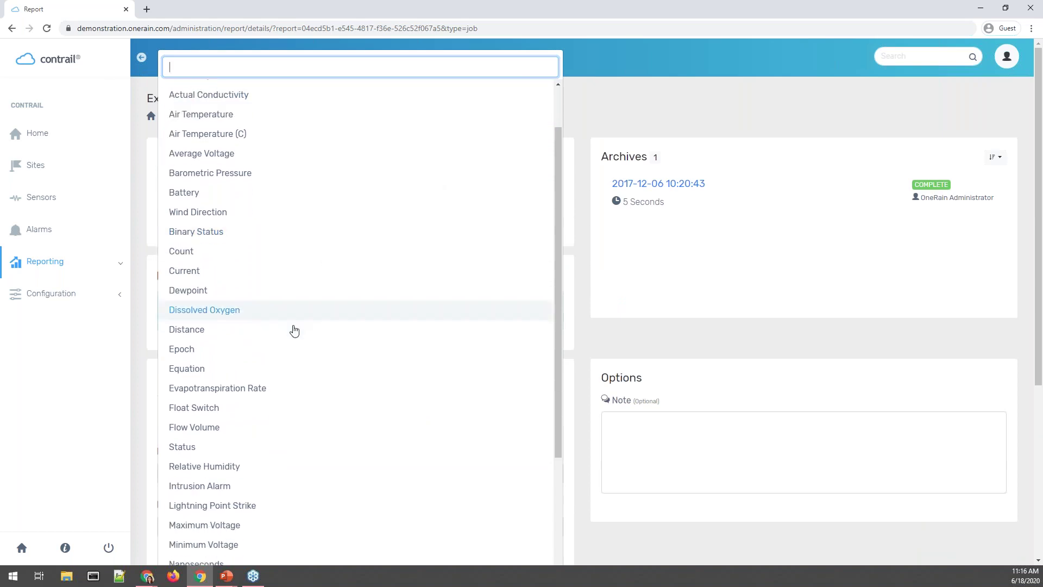
pyautogui.scroll(-3, 239, 453)
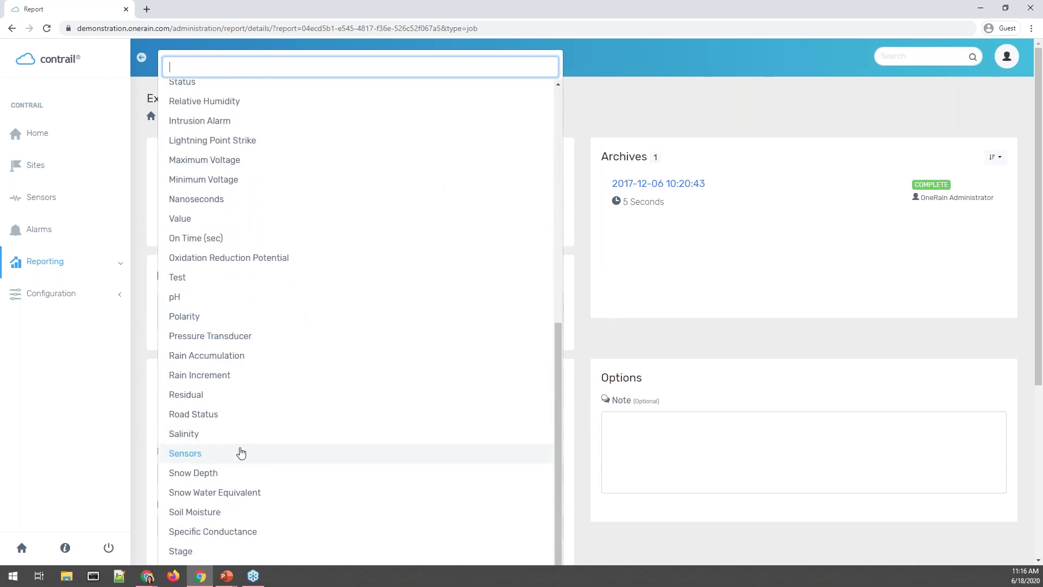
pyautogui.click(198, 496)
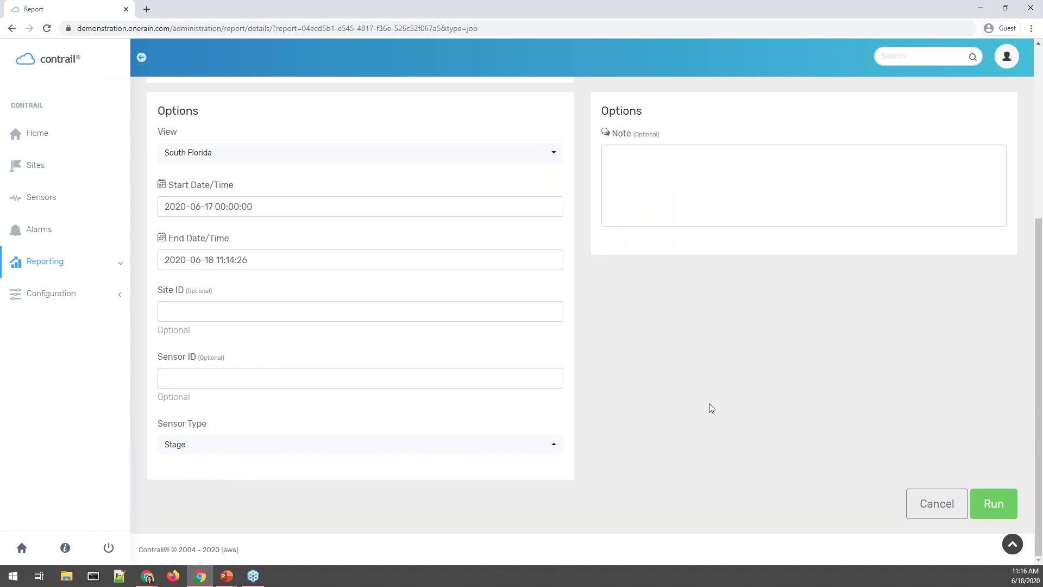
pyautogui.scroll(2, 709, 403)
# Add the note 'Webinar!' to the report run.
pyautogui.click(687, 306)
pyautogui.write('Webinar!')
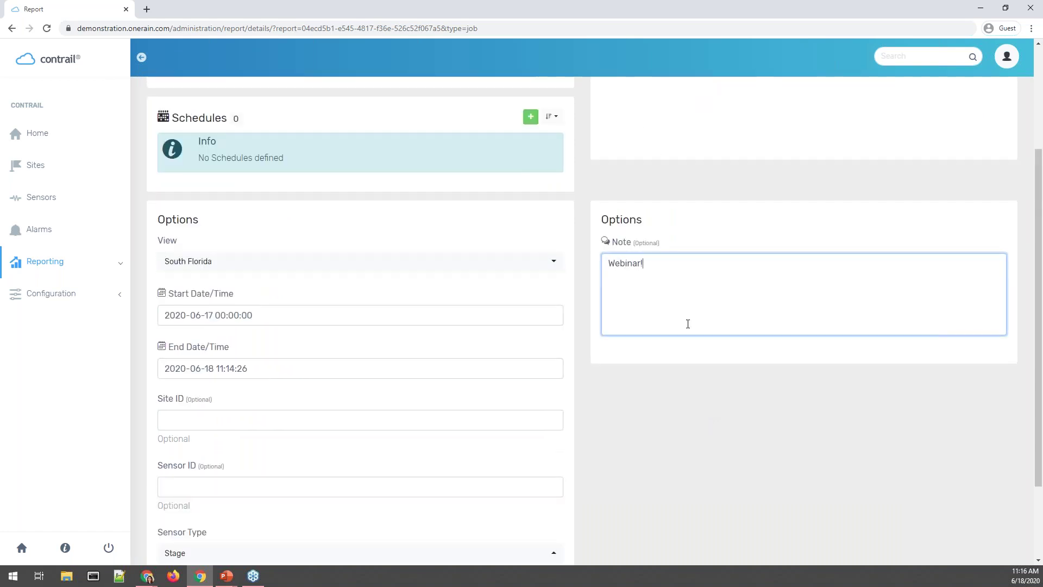
pyautogui.scroll(3, 809, 393)
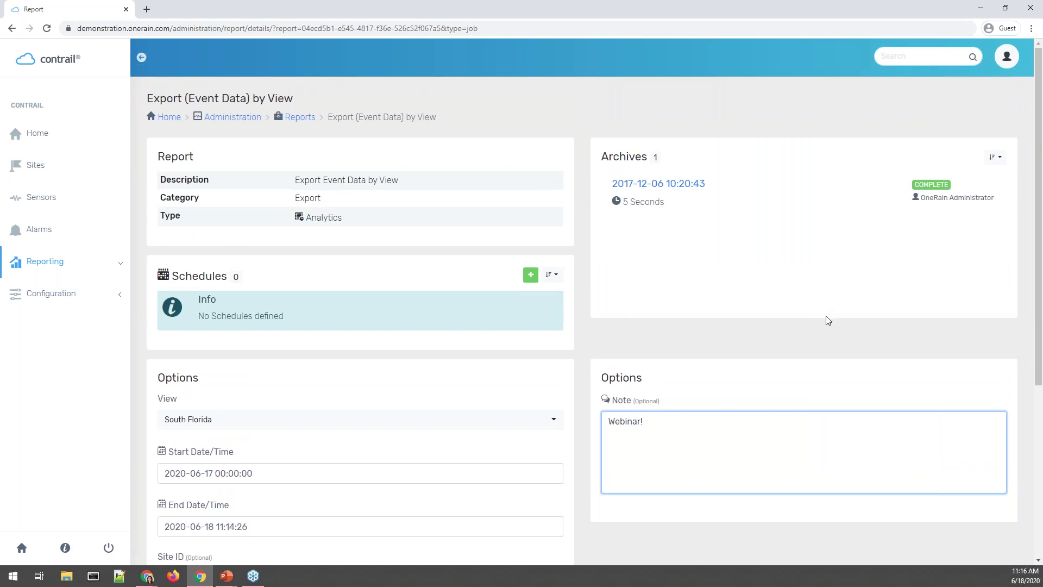
pyautogui.scroll(-5, 828, 320)
# Run the export report, download its zip output, and open the zip.
pyautogui.click(993, 503)
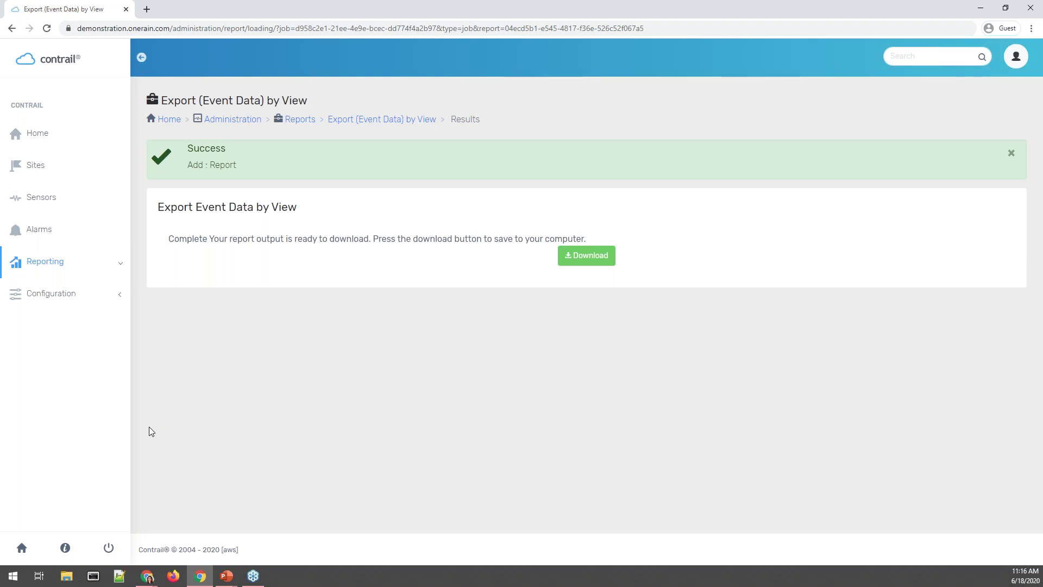
pyautogui.click(598, 255)
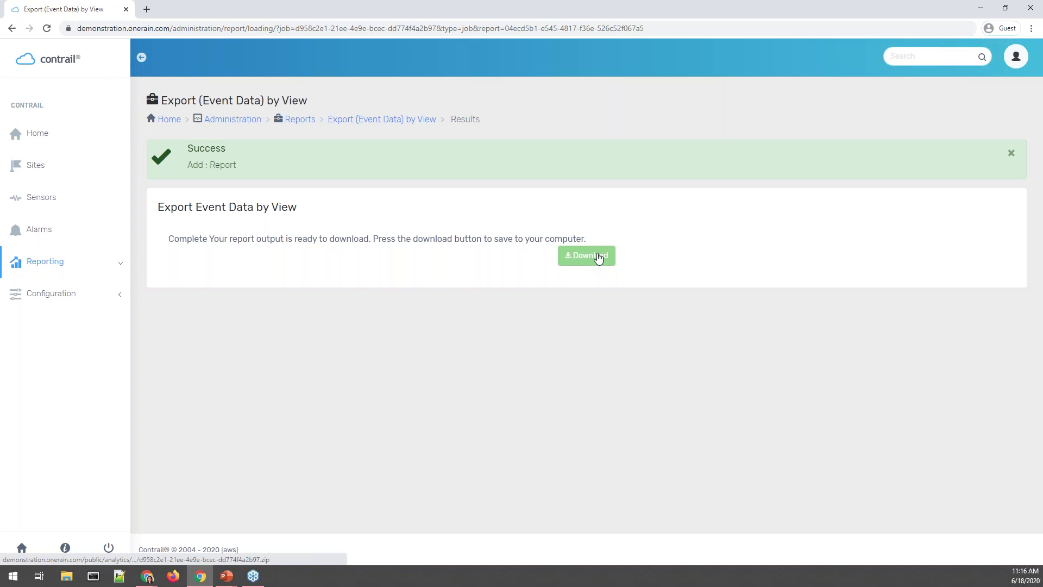
pyautogui.click(37, 550)
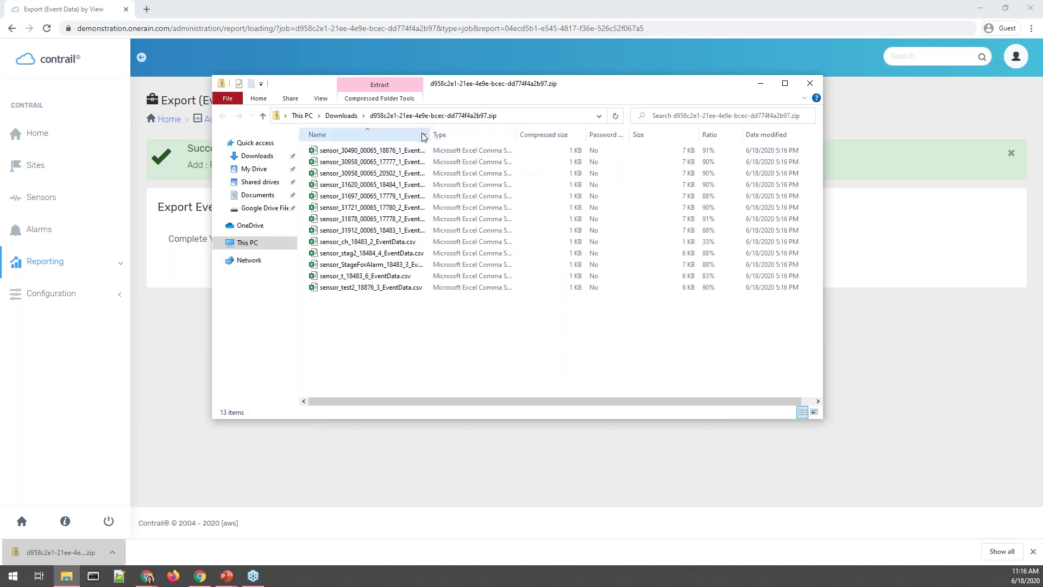
# Widen the zip's Name column and open sensor_30490_00065_18876_1_EventData.csv in Excel.
pyautogui.moveTo(326, 134)
pyautogui.mouseDown()
pyautogui.moveTo(440, 139)
pyautogui.moveTo(329, 137)
pyautogui.mouseUp()
pyautogui.moveTo(430, 134); pyautogui.dragTo(499, 133)
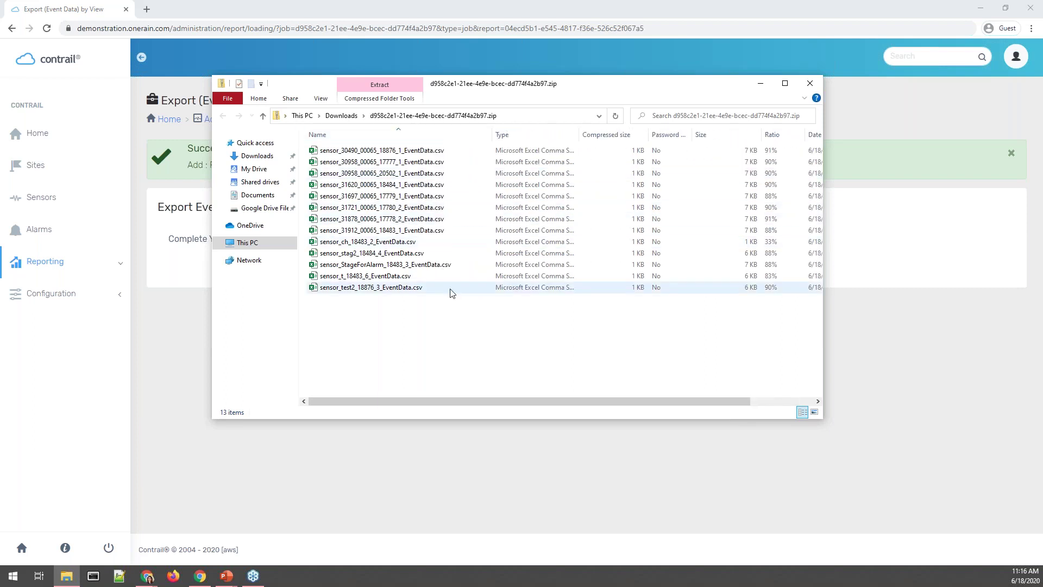
pyautogui.doubleClick(408, 150)
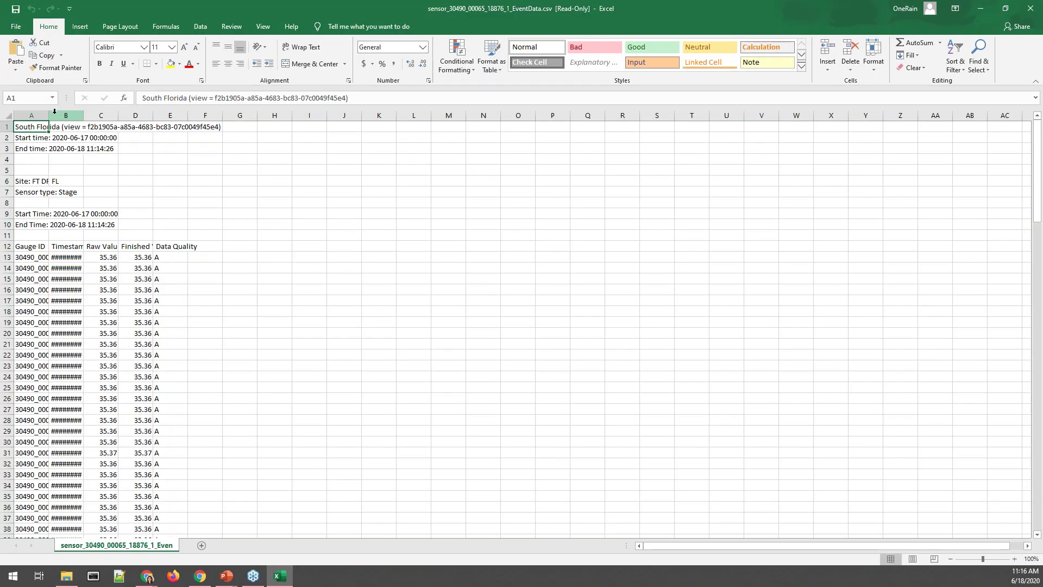
# Auto-fit columns A and B to show the start time and timestamps.
pyautogui.doubleClick(47, 116)
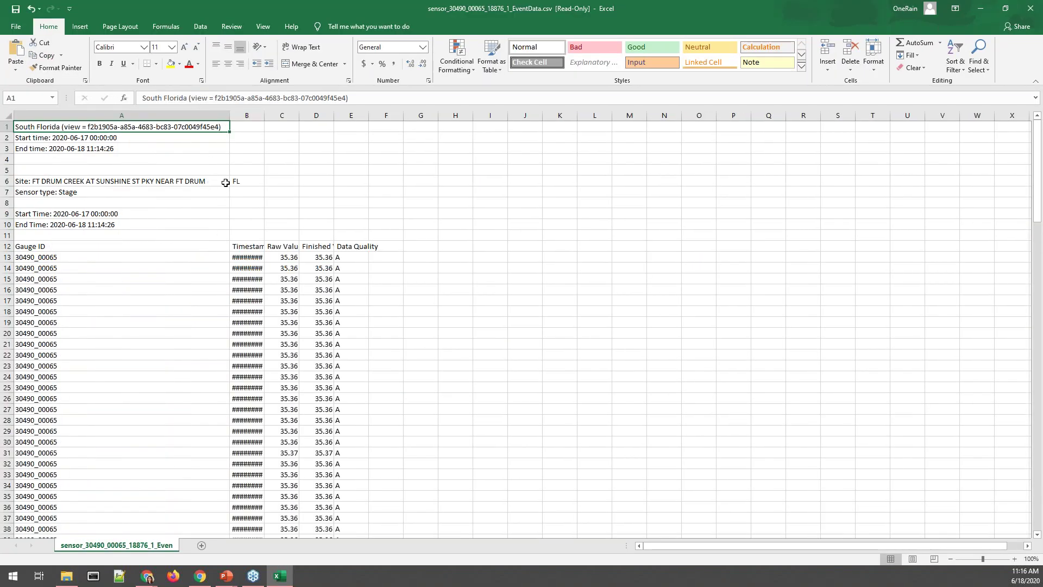
pyautogui.click(211, 137)
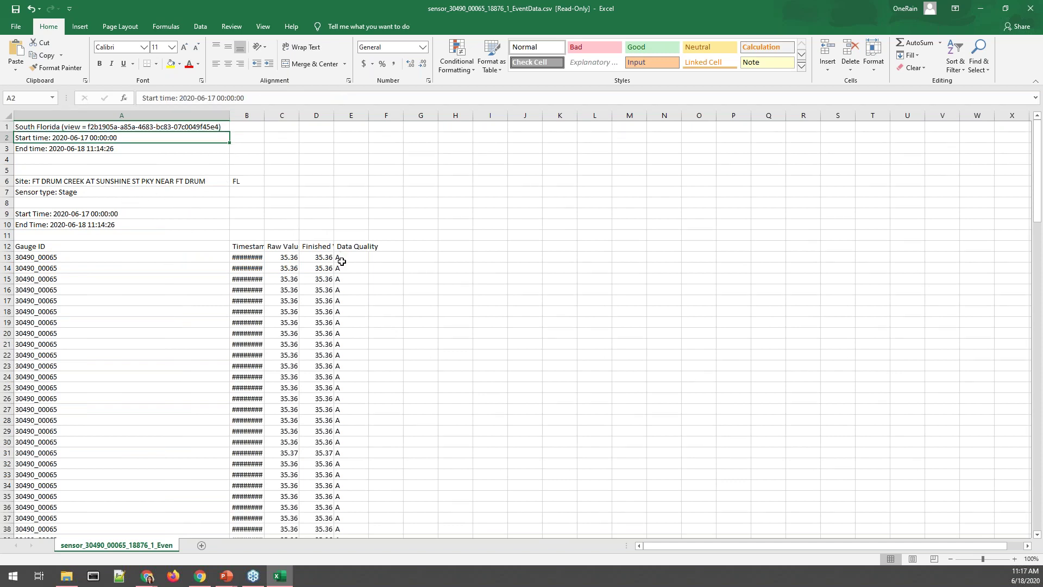
pyautogui.moveTo(264, 116); pyautogui.dragTo(265, 116)
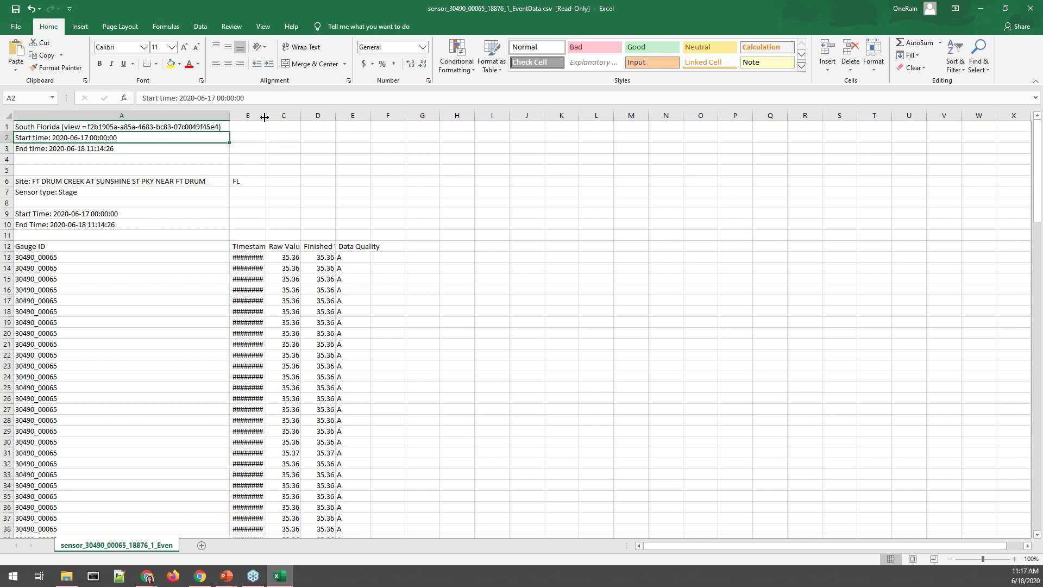
pyautogui.doubleClick(265, 116)
pyautogui.click(258, 116)
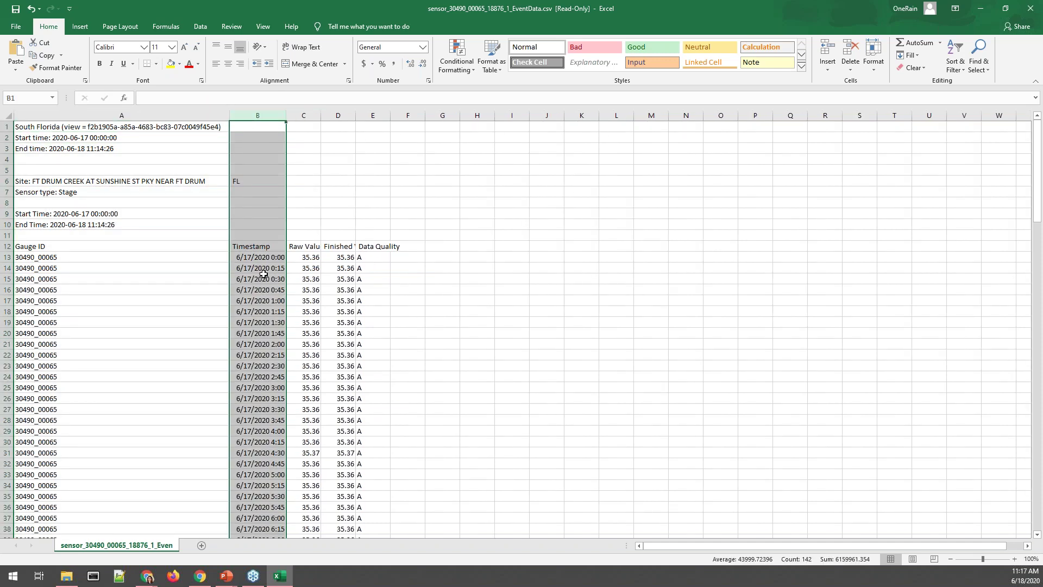
pyautogui.scroll(-2, 263, 277)
pyautogui.scroll(-2, 263, 277)
pyautogui.scroll(5, 272, 261)
pyautogui.click(279, 246)
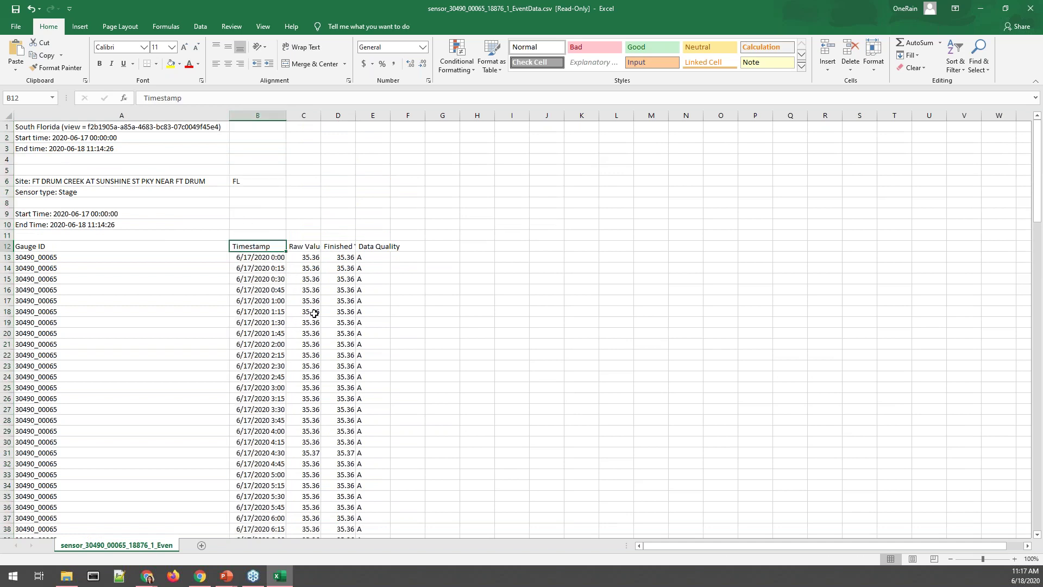
# Auto-fit the Raw Value and Finished Value columns C and D.
pyautogui.click(312, 269)
pyautogui.moveTo(321, 113); pyautogui.dragTo(321, 114)
pyautogui.doubleClick(321, 113)
pyautogui.doubleClick(362, 115)
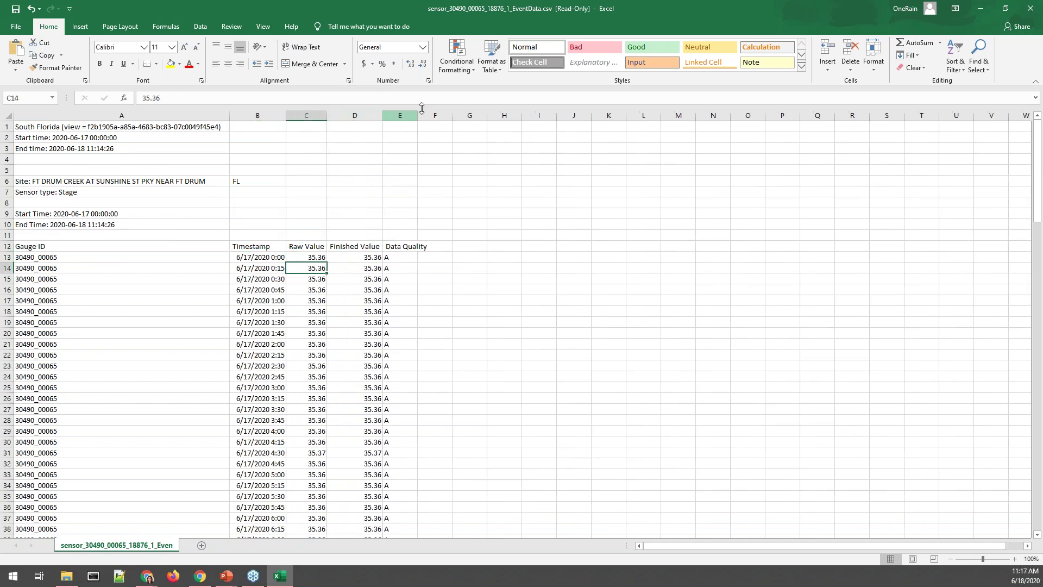
pyautogui.scroll(-16, 450, 326)
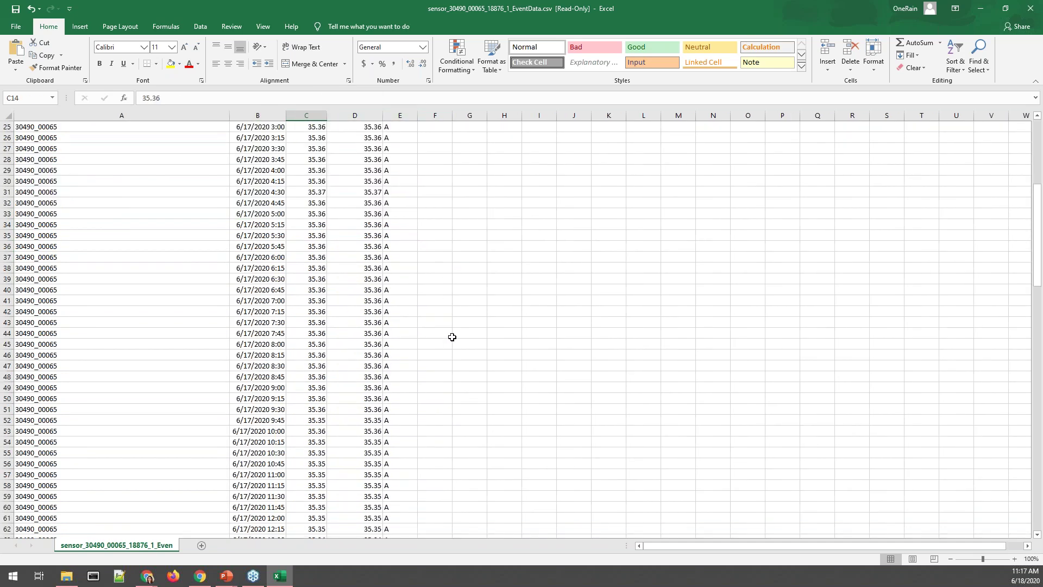
pyautogui.scroll(-20, 474, 349)
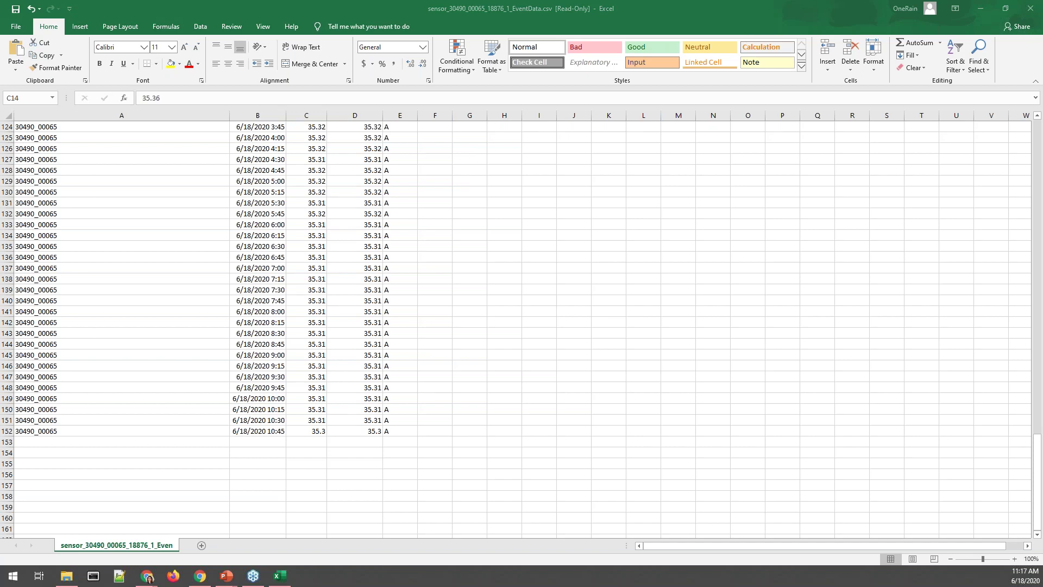
# Close the CSV without saving and return to the Contrail export page.
pyautogui.click(1038, 6)
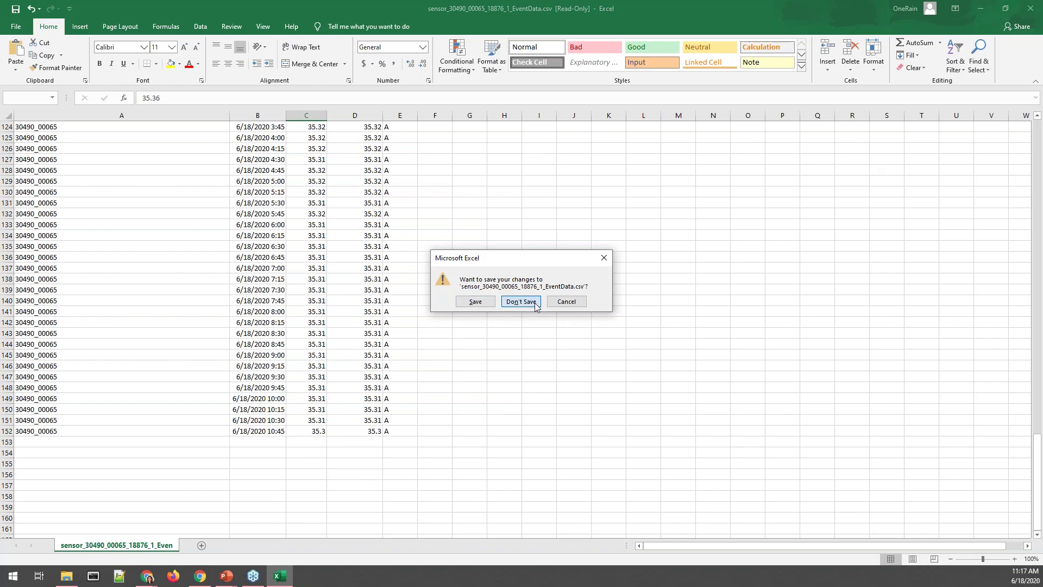
pyautogui.click(534, 304)
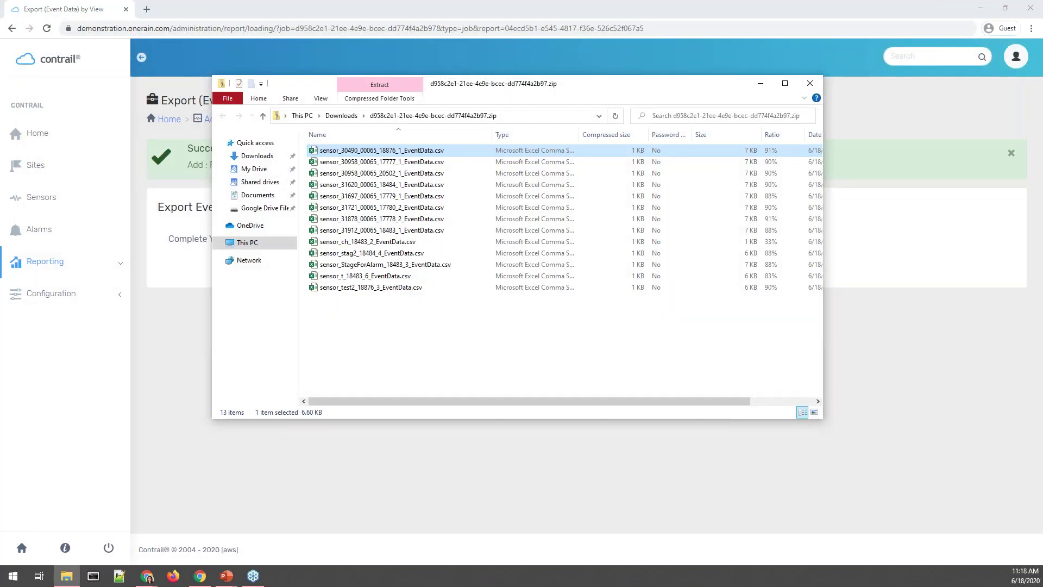
pyautogui.click(1008, 296)
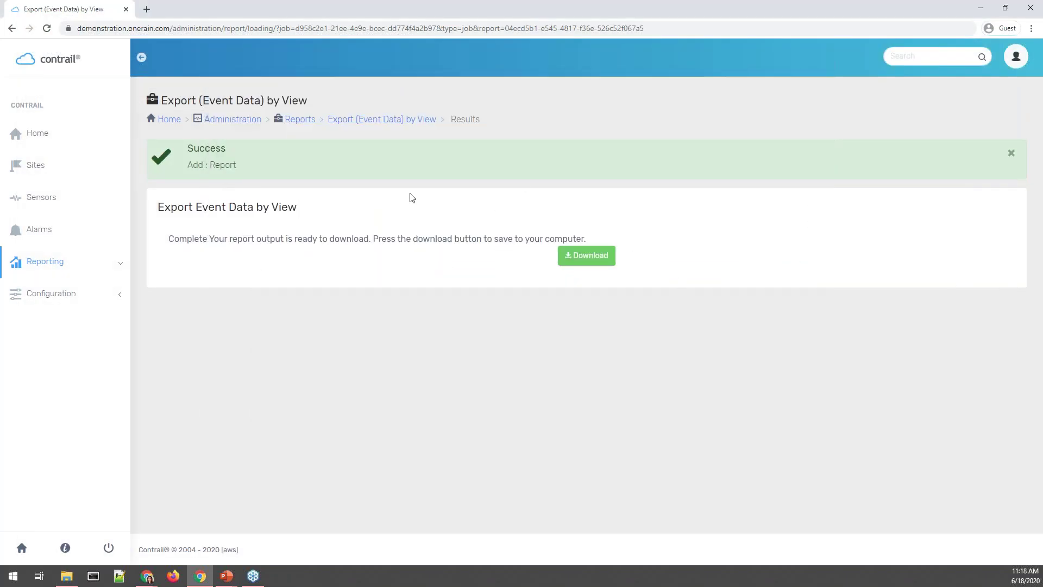
# Open the Export (Event Data) by View details page from the breadcrumb.
pyautogui.click(424, 120)
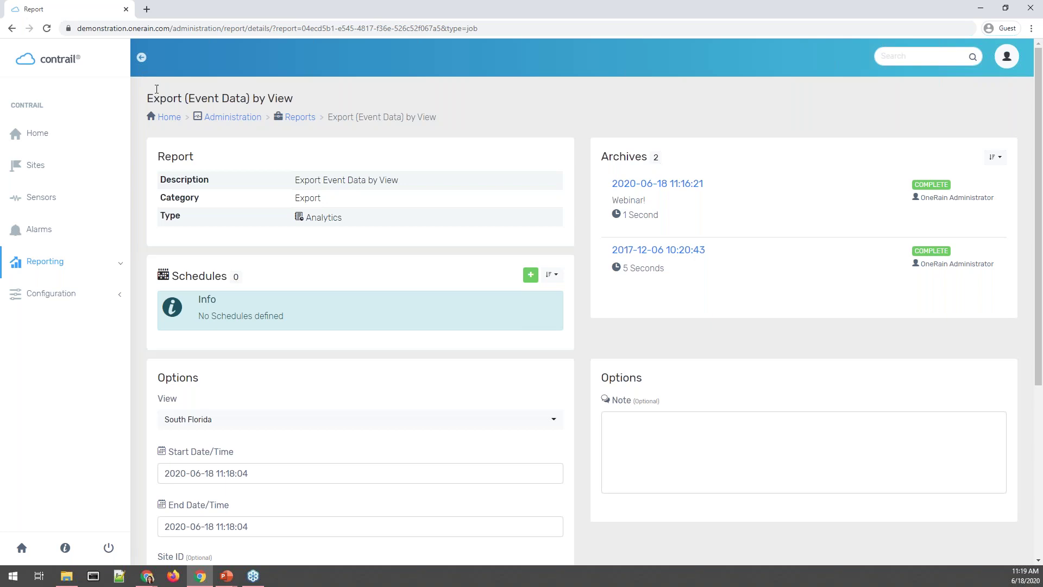
# Go to Configuration > Systems, filter to output systems, and open Data Exchange Output.
pyautogui.click(90, 300)
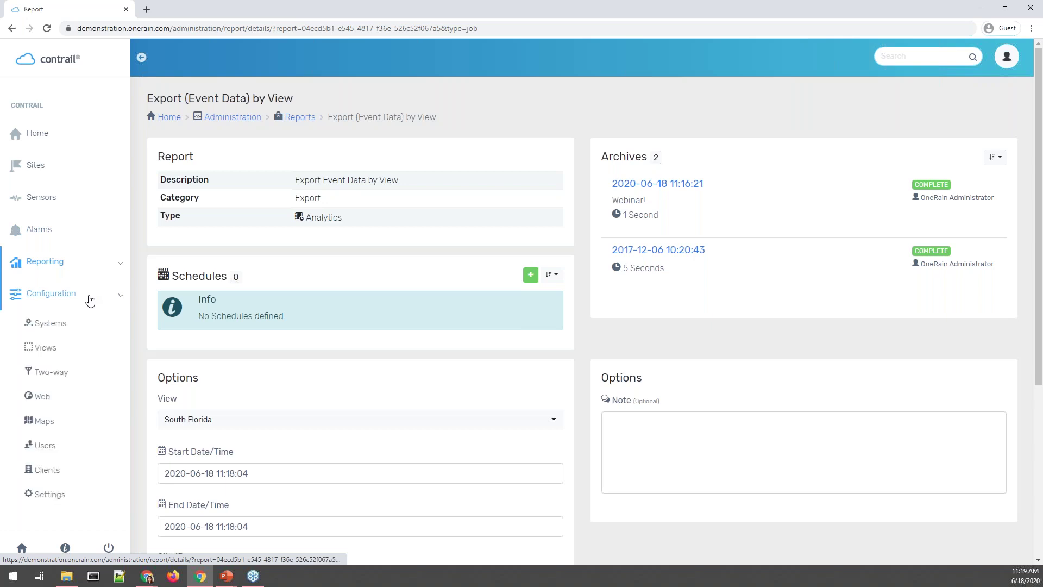
pyautogui.click(106, 326)
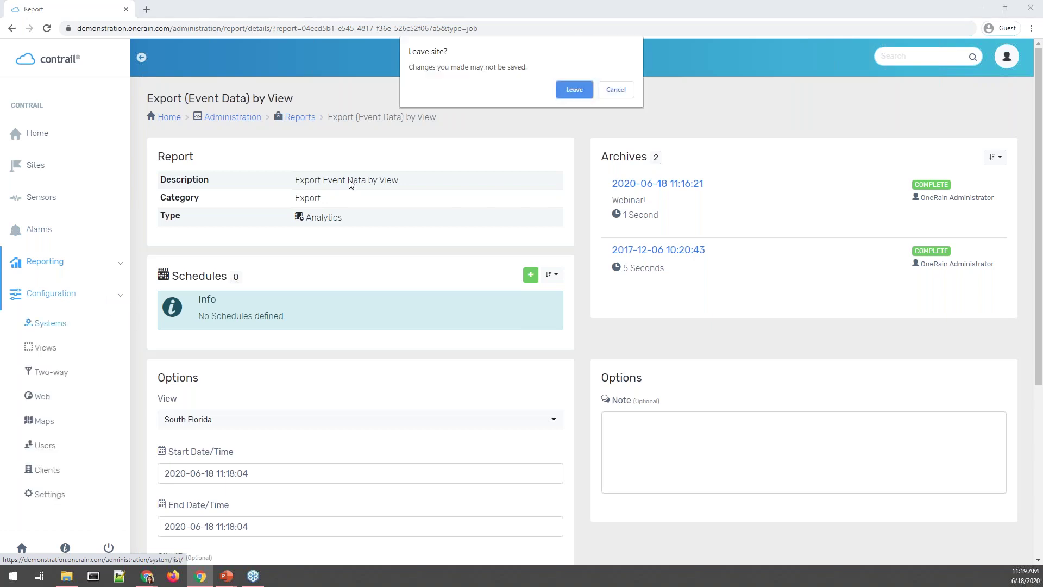
pyautogui.click(573, 92)
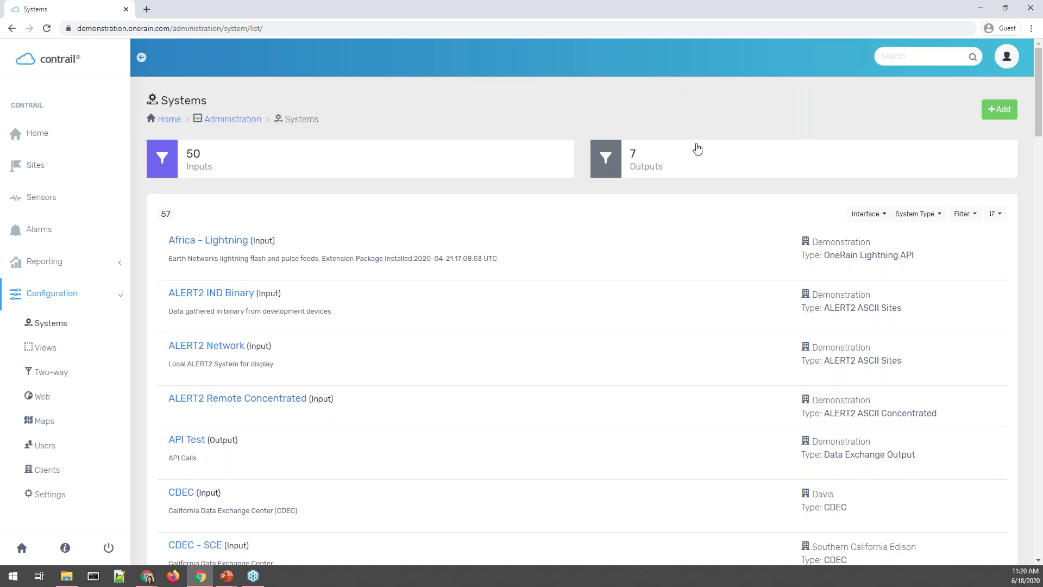
pyautogui.click(645, 156)
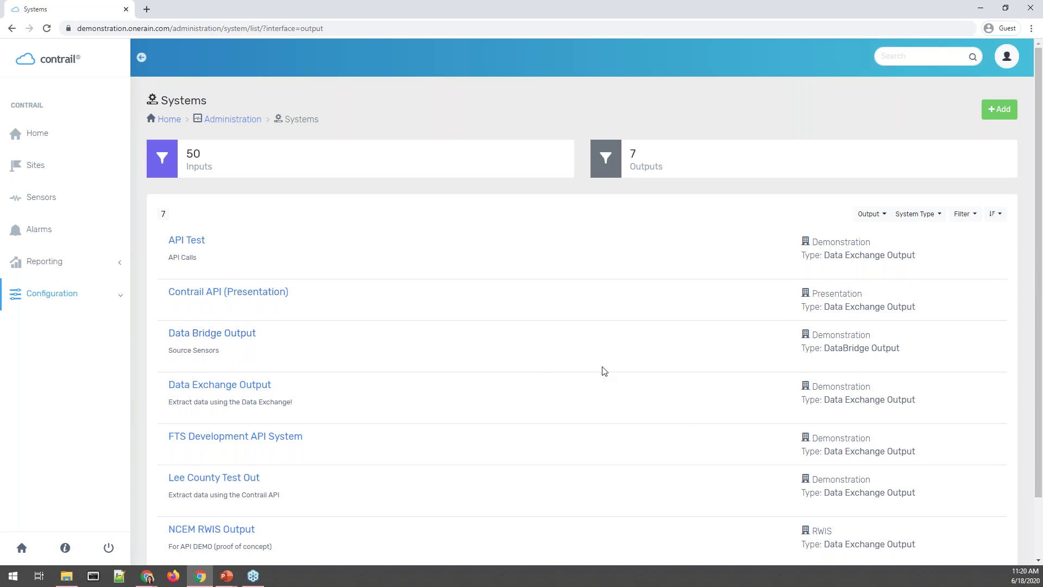
pyautogui.click(194, 391)
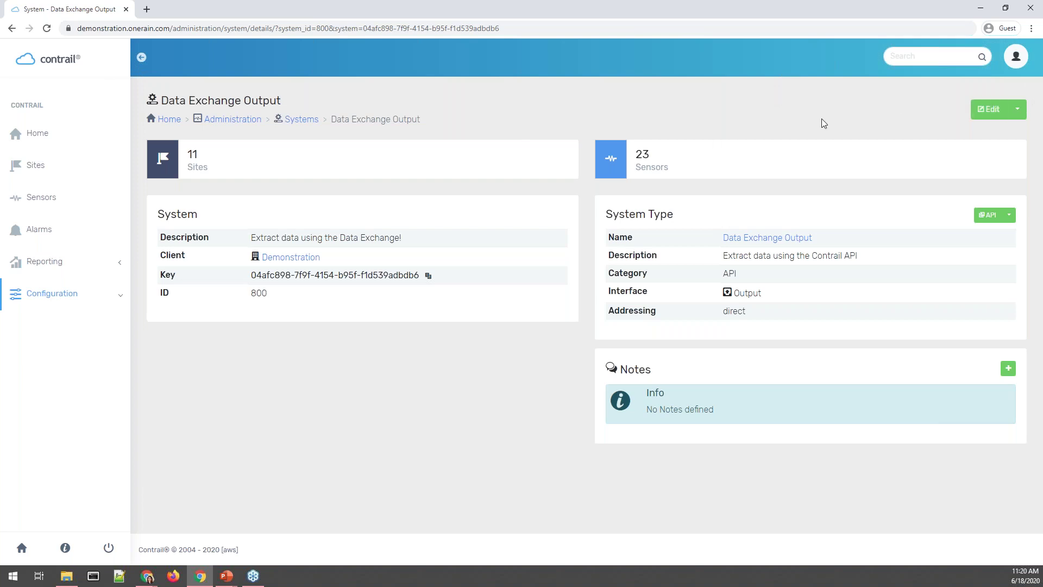
pyautogui.click(1018, 111)
pyautogui.click(1005, 166)
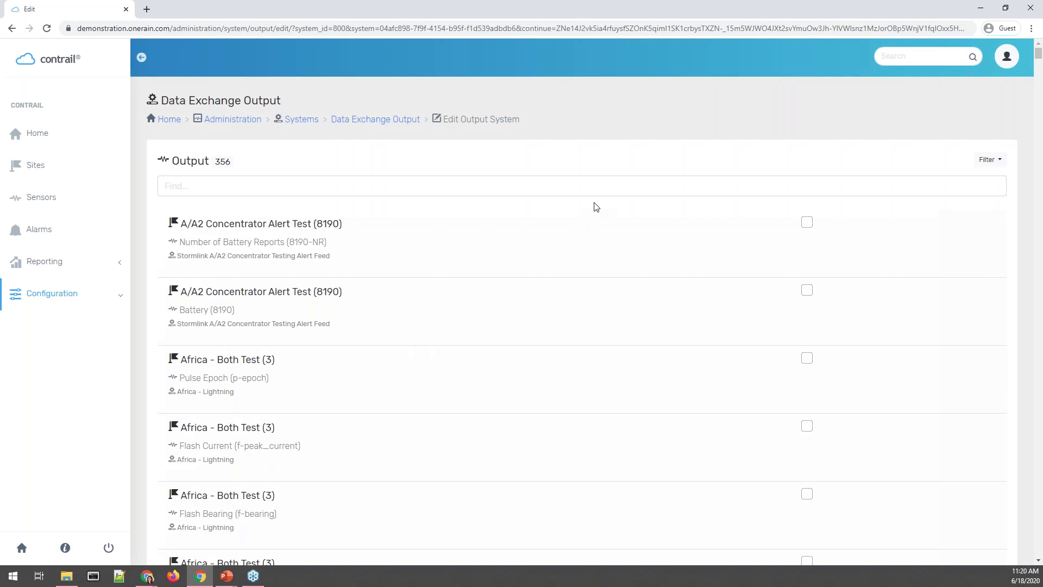
pyautogui.click(604, 186)
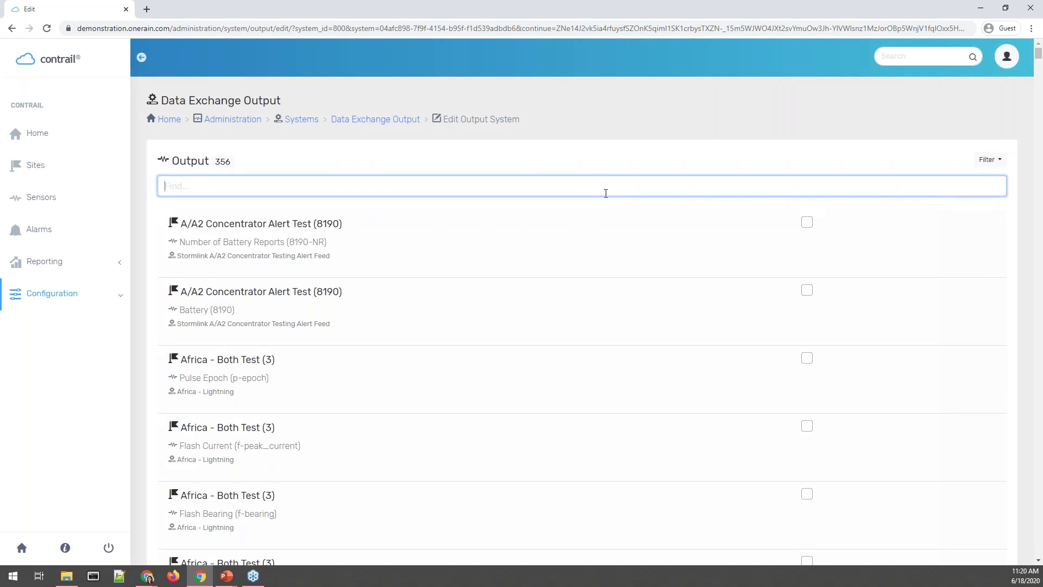
pyautogui.write('Stage')
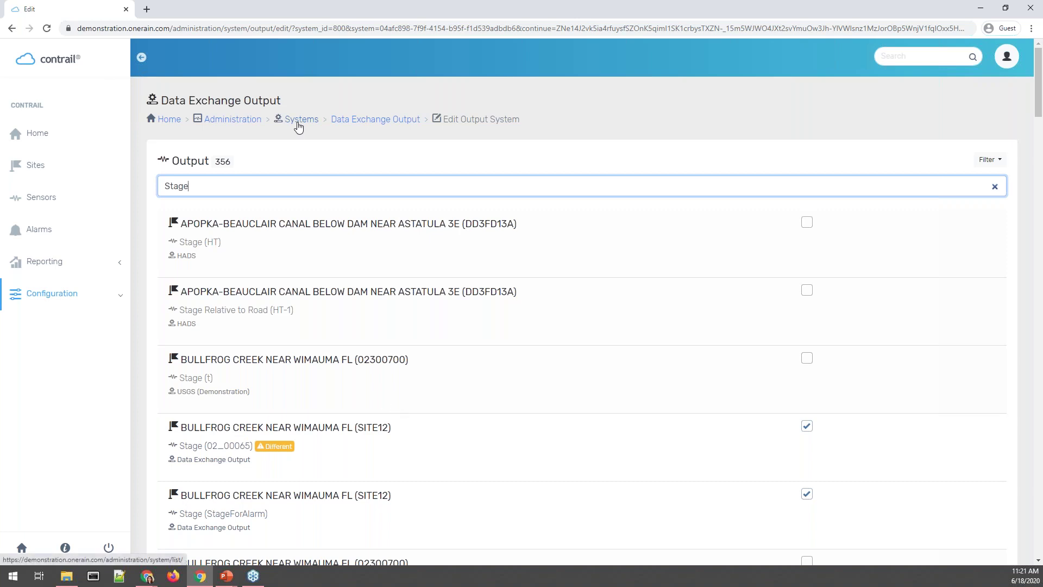
pyautogui.click(374, 119)
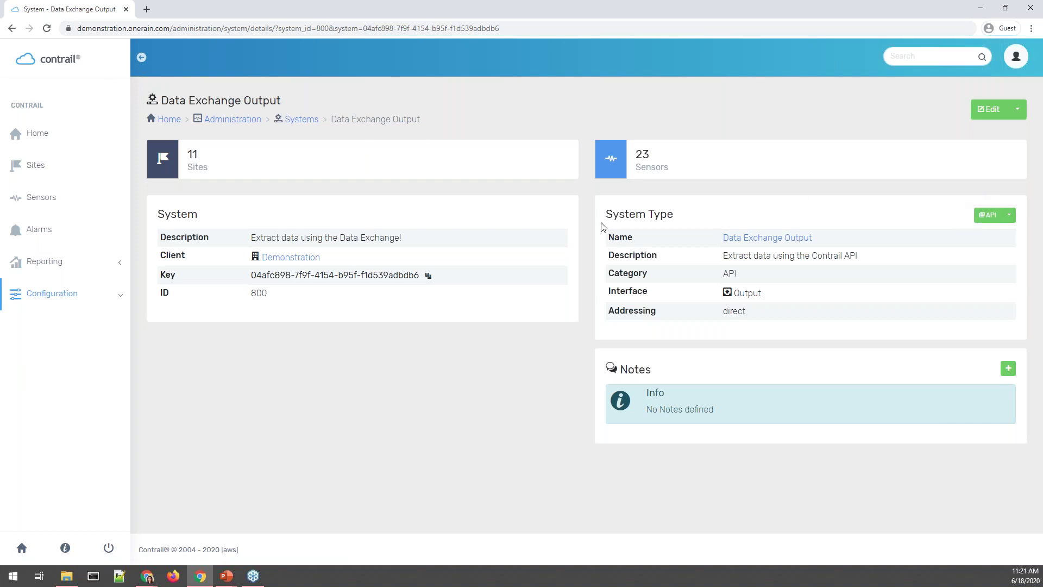
# Request the system's Latest Data from the API, review the XML, then close it.
pyautogui.click(1009, 217)
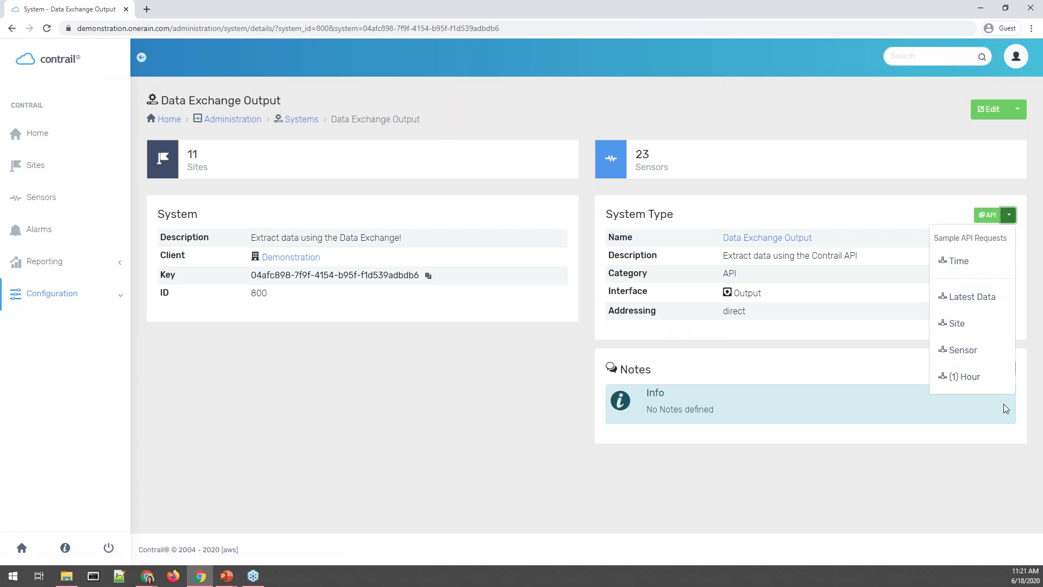
pyautogui.click(998, 304)
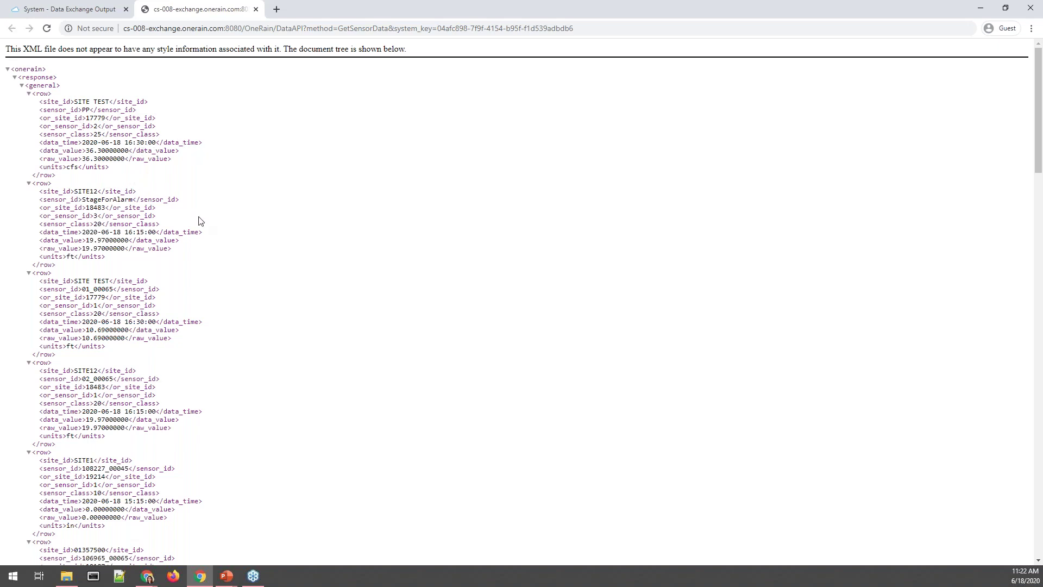
pyautogui.scroll(-6, 219, 232)
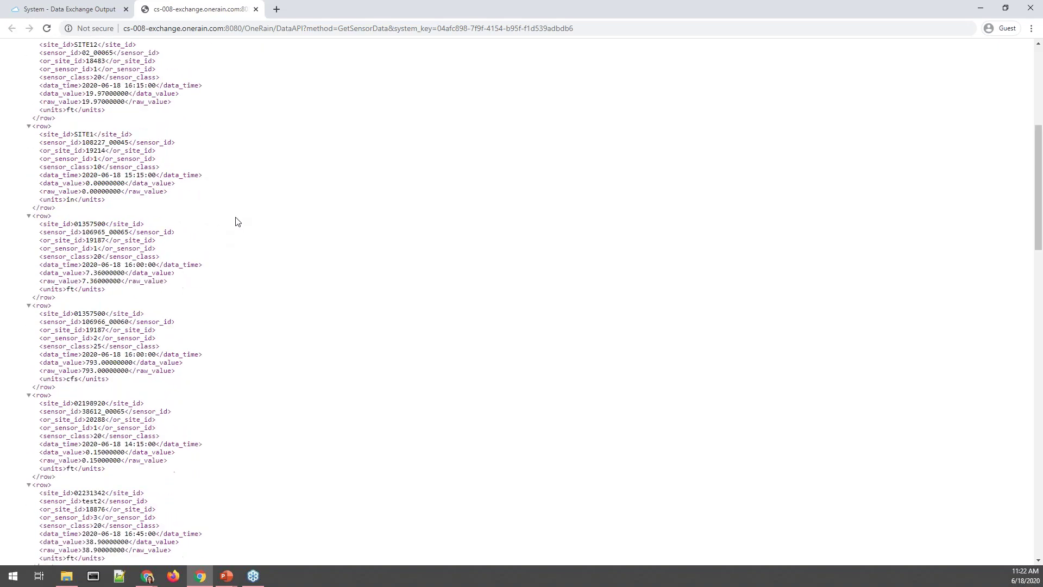
pyautogui.scroll(6, 235, 221)
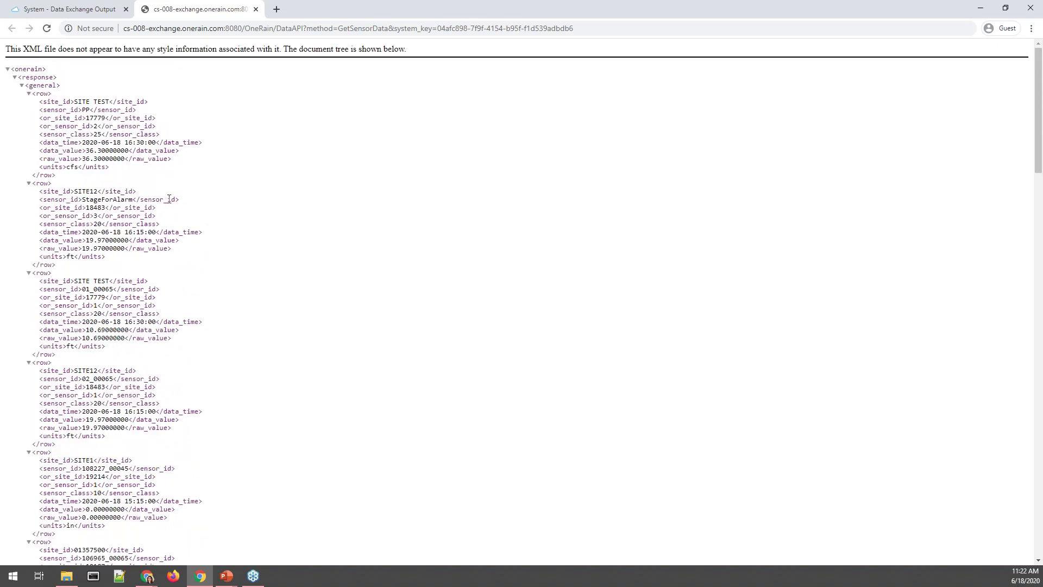
pyautogui.scroll(-1, 204, 232)
pyautogui.scroll(-7, 207, 234)
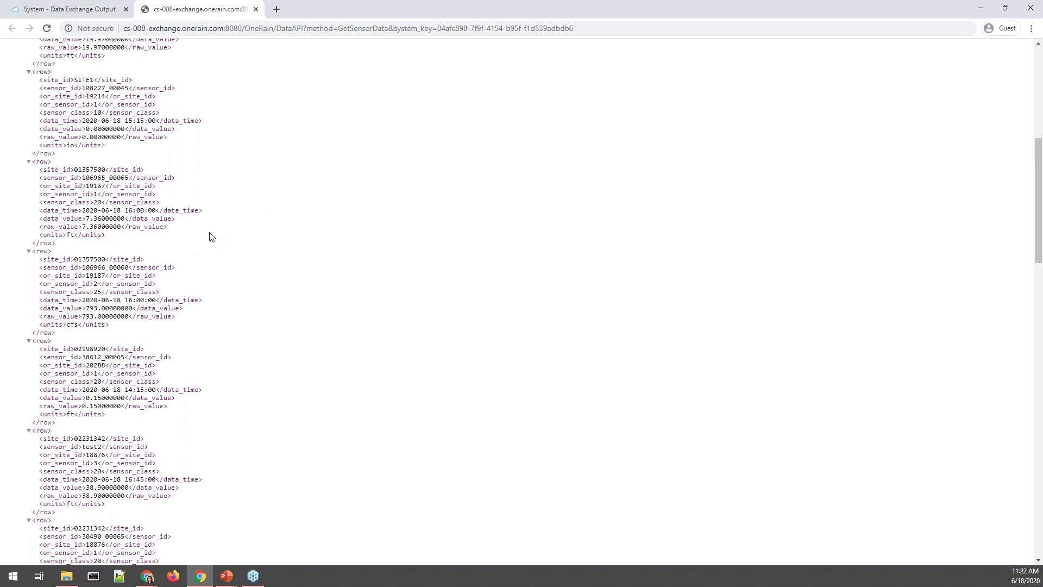
pyautogui.click(256, 9)
pyautogui.click(1008, 216)
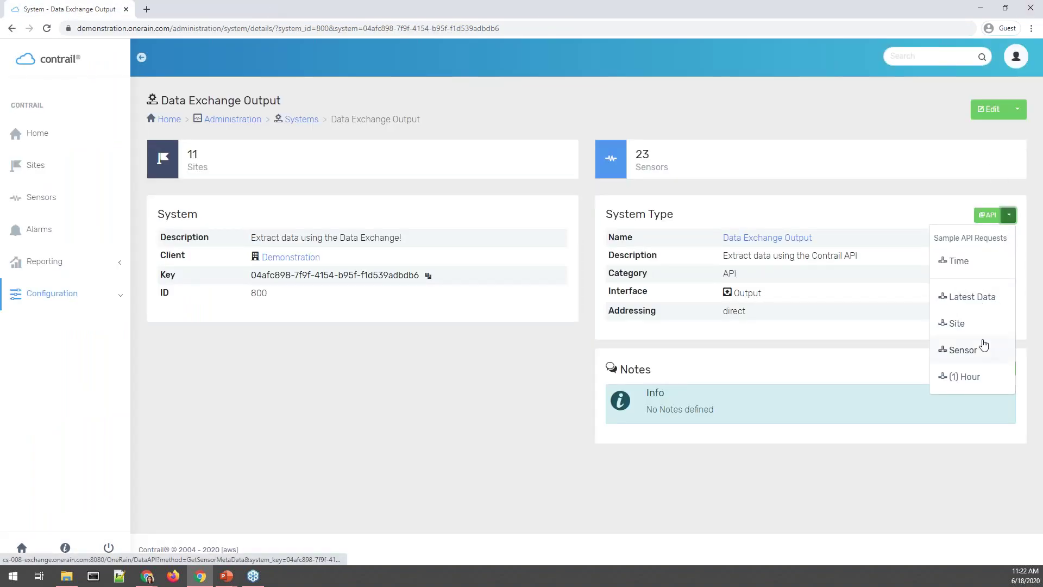
pyautogui.click(994, 329)
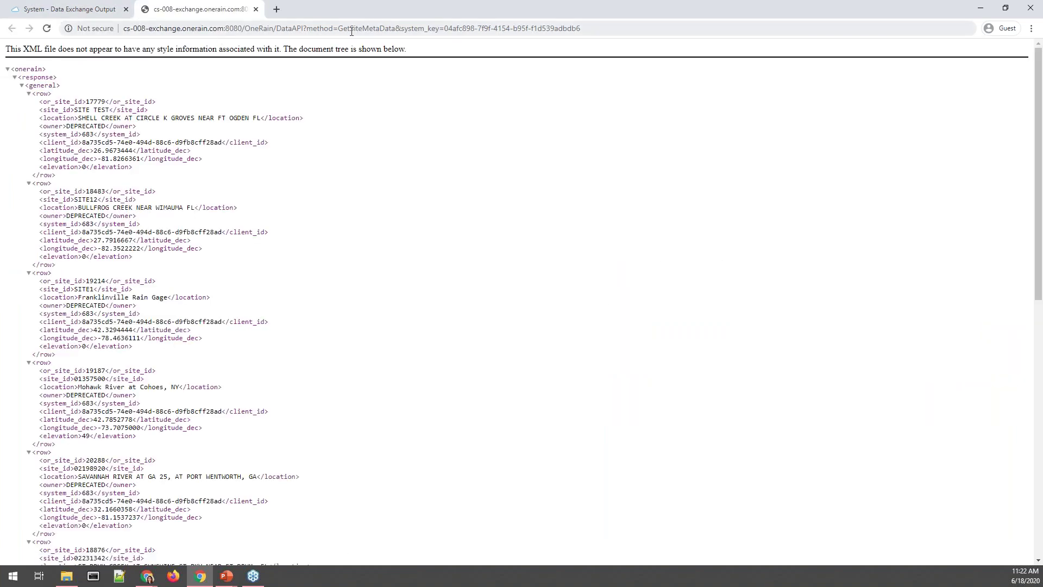
pyautogui.moveTo(308, 31); pyautogui.dragTo(396, 23)
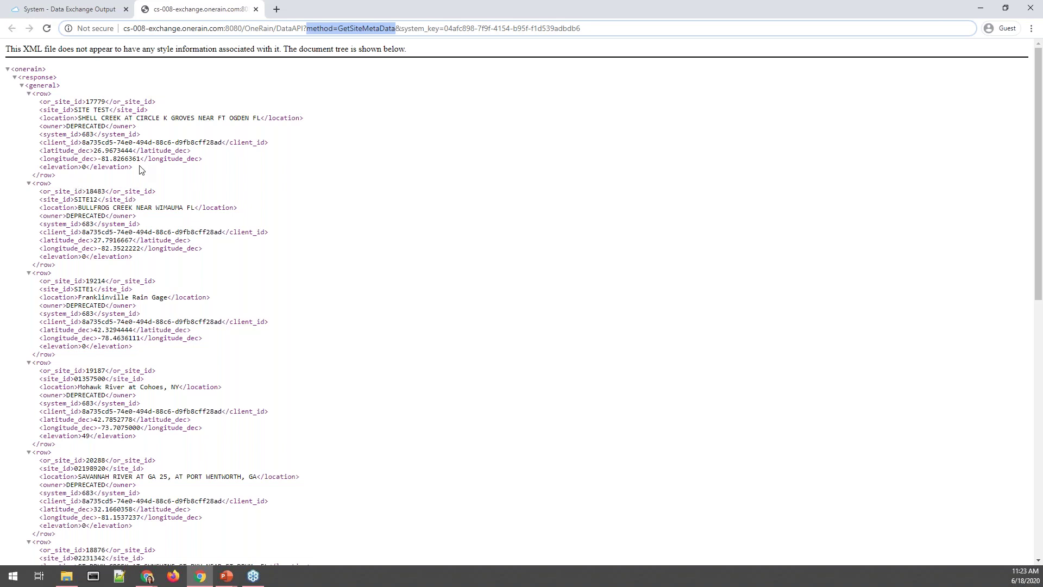
pyautogui.rightClick(275, 159)
pyautogui.press('Escape')
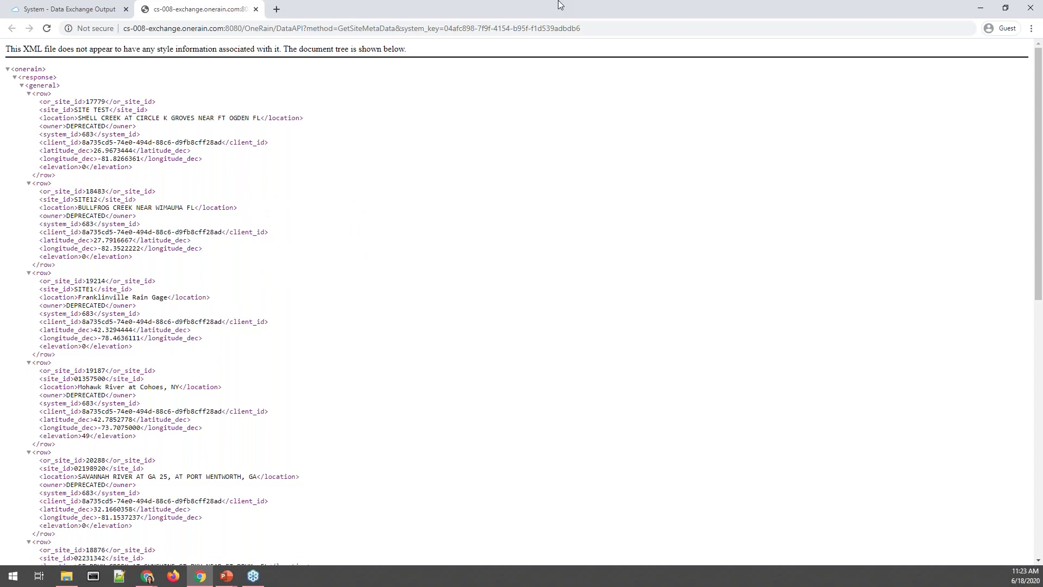
pyautogui.click(256, 9)
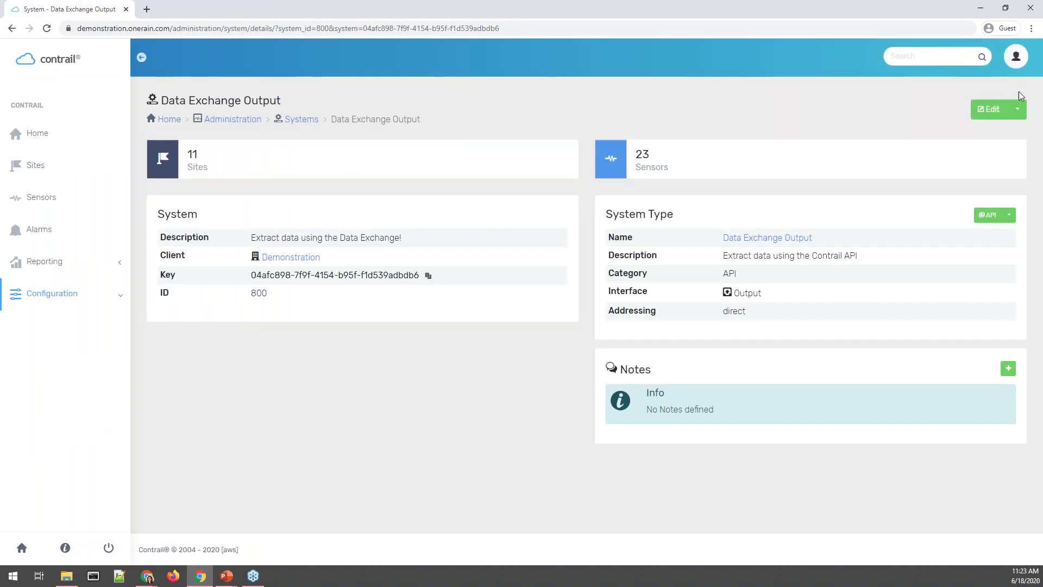
# Run the GetSensorMetaData API request, review the per-sensor XML metadata, then close that tab.
pyautogui.click(1008, 215)
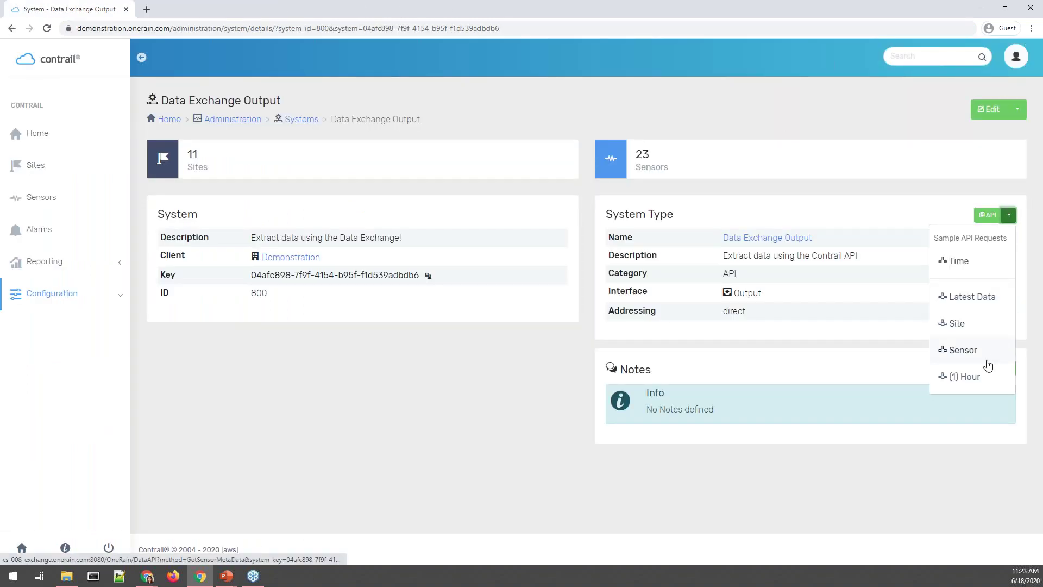
pyautogui.click(998, 355)
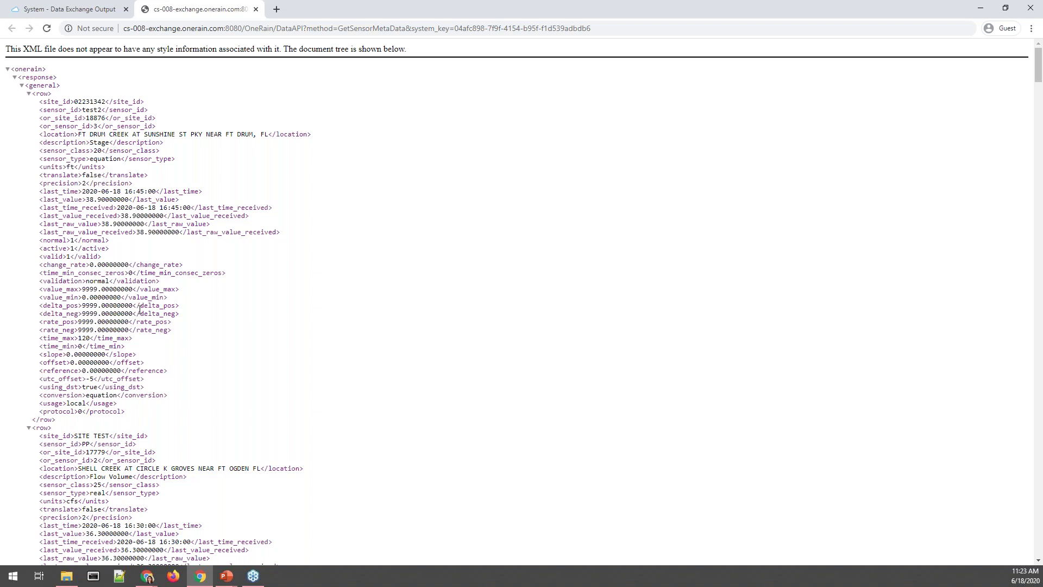
pyautogui.scroll(-1, 114, 424)
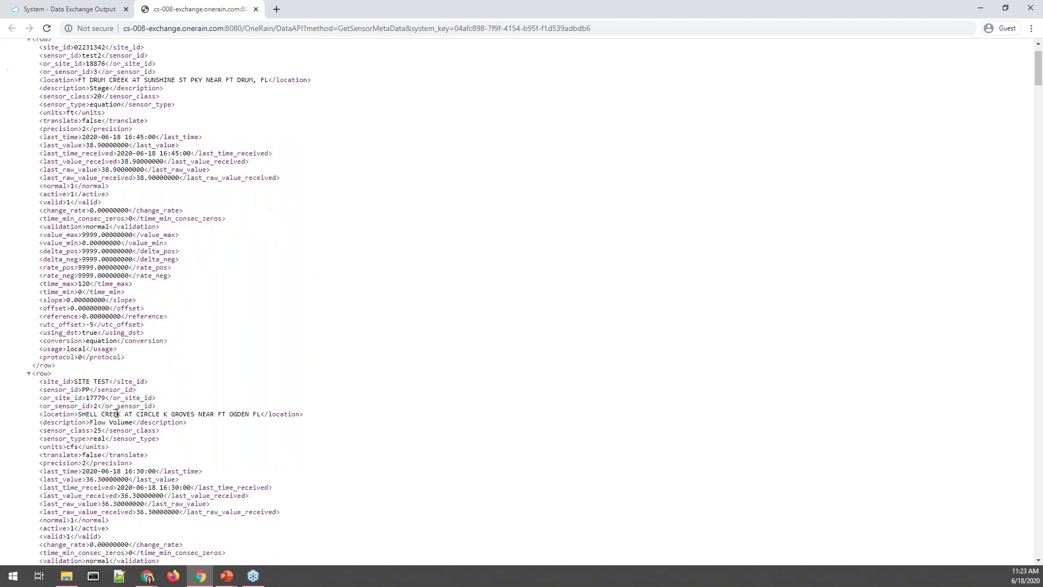
pyautogui.scroll(-10, 116, 414)
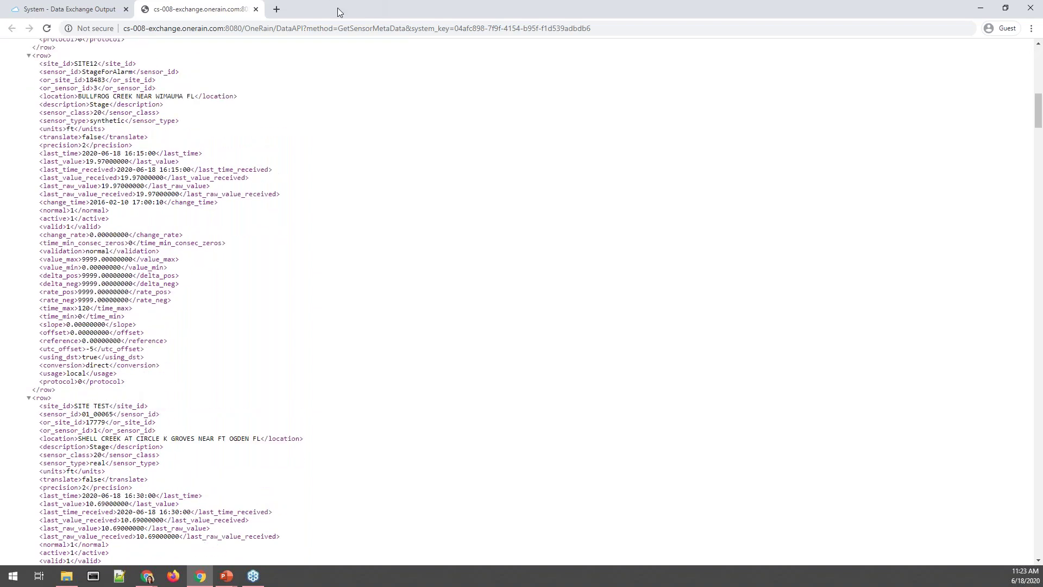
pyautogui.click(256, 9)
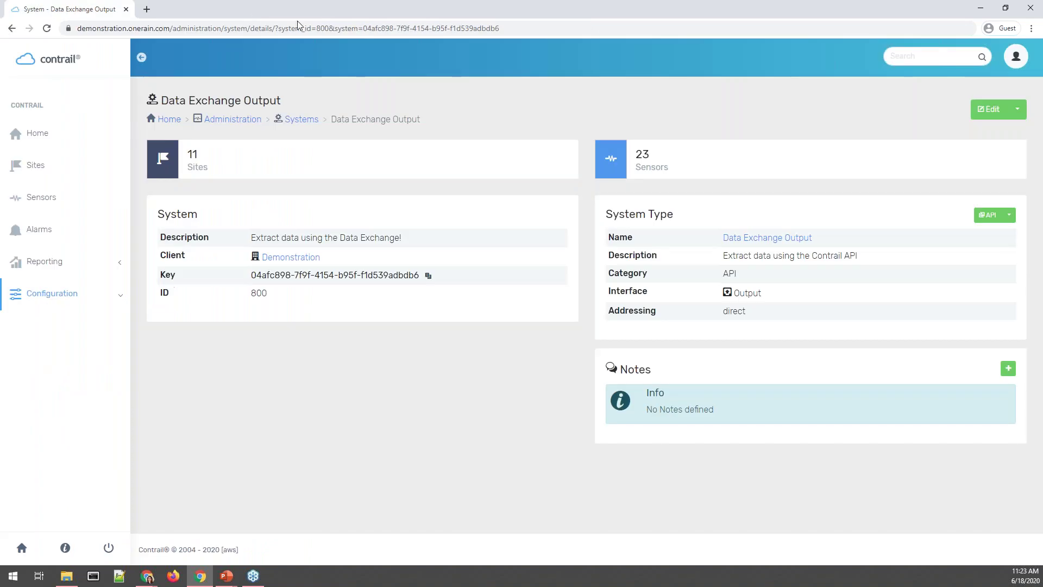
pyautogui.click(1009, 214)
# Run the '(1) Hour' sample data request, scroll through its XML sensor data, then close it.
pyautogui.click(994, 378)
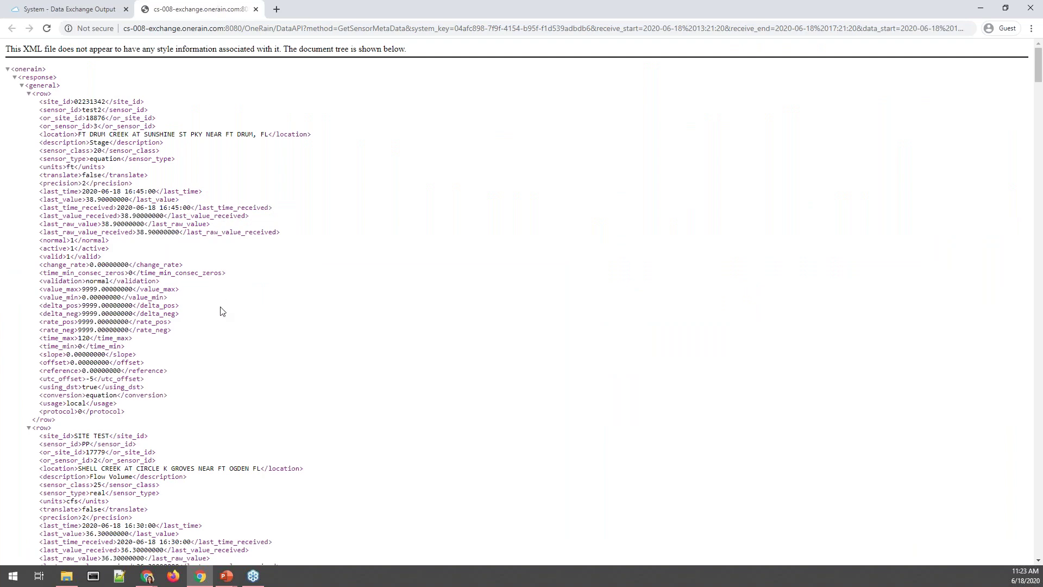
pyautogui.scroll(-10, 215, 269)
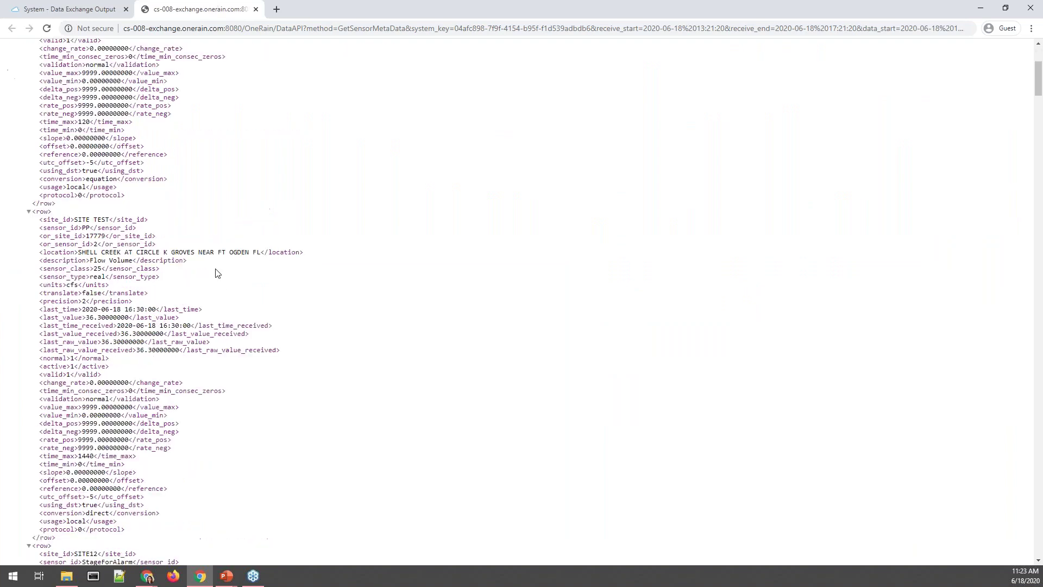
pyautogui.scroll(10, 379, 258)
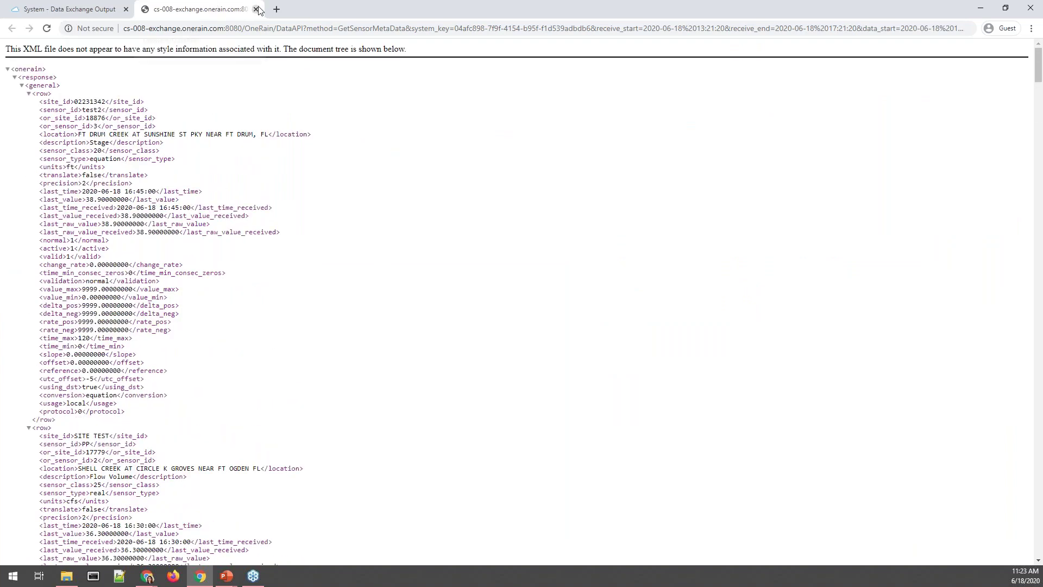
pyautogui.click(255, 9)
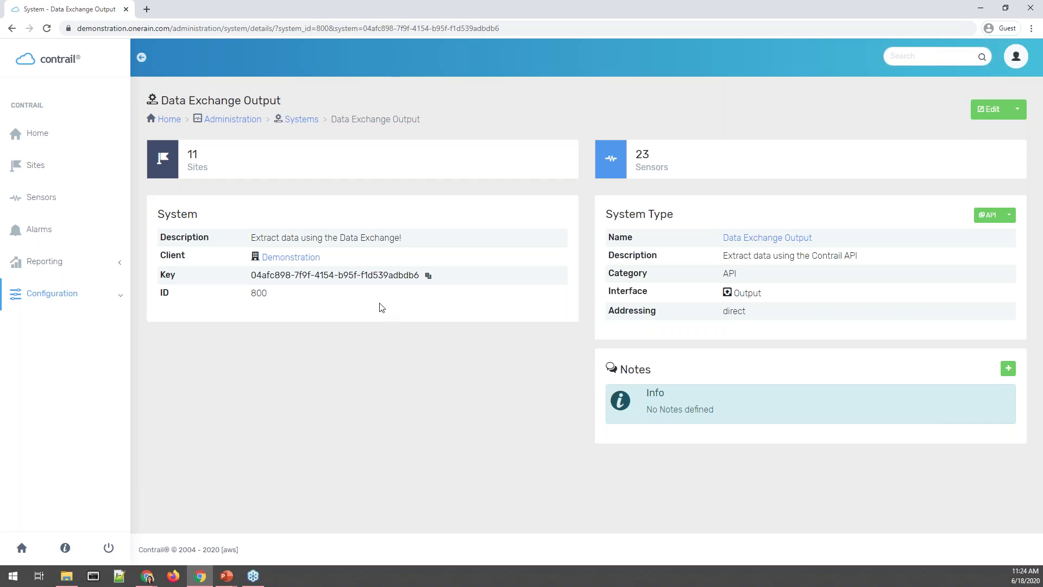
# Expand Configuration in the sidebar to reveal Systems, Views, Two-way, Web, Maps, Users, Clients and Settings.
pyautogui.click(97, 303)
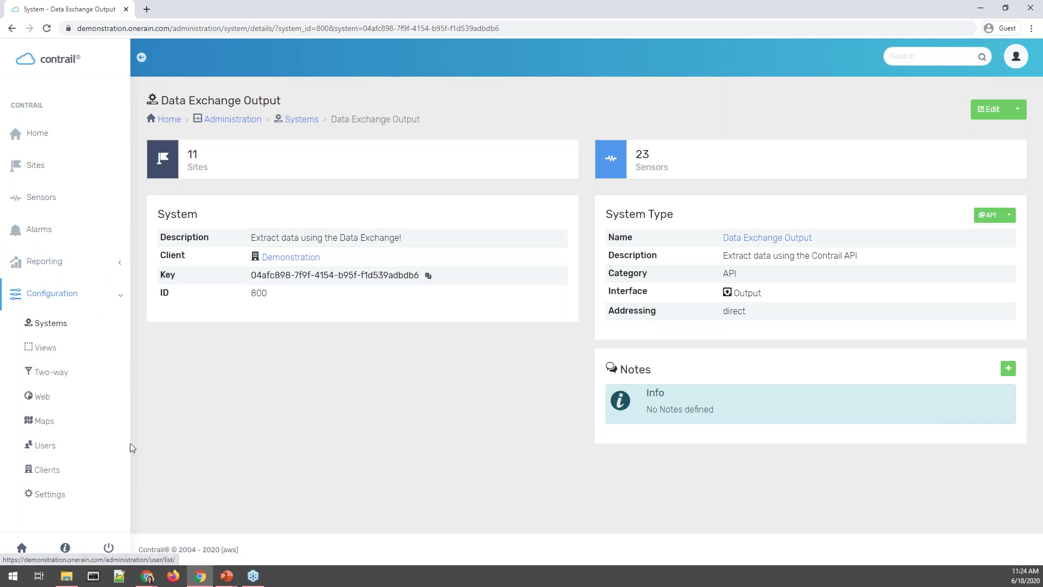
# Filter the Systems list to the 7 output systems, glancing at the on/off and System Type filters.
pyautogui.click(312, 121)
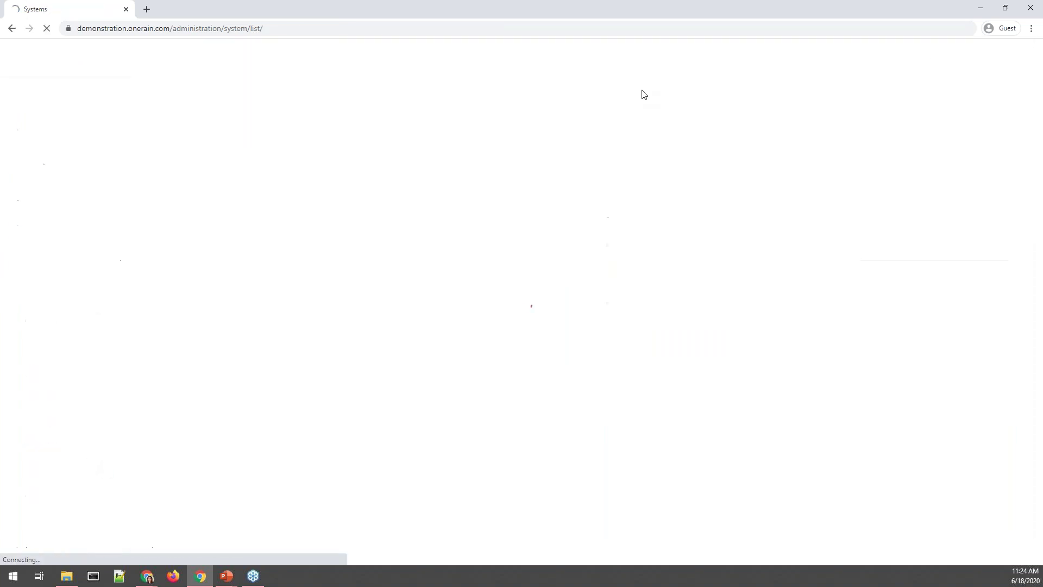
pyautogui.click(701, 165)
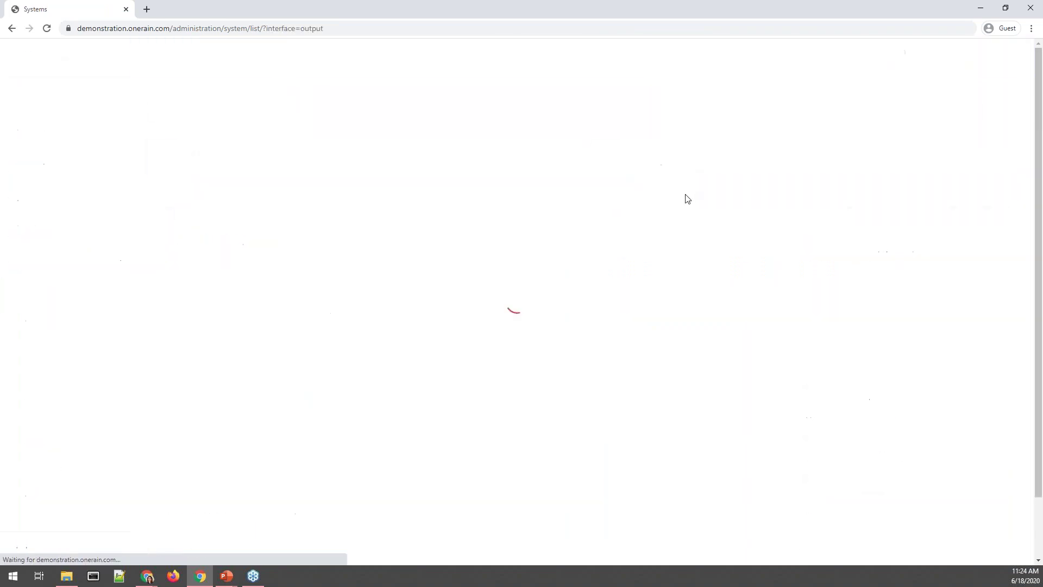
pyautogui.click(965, 217)
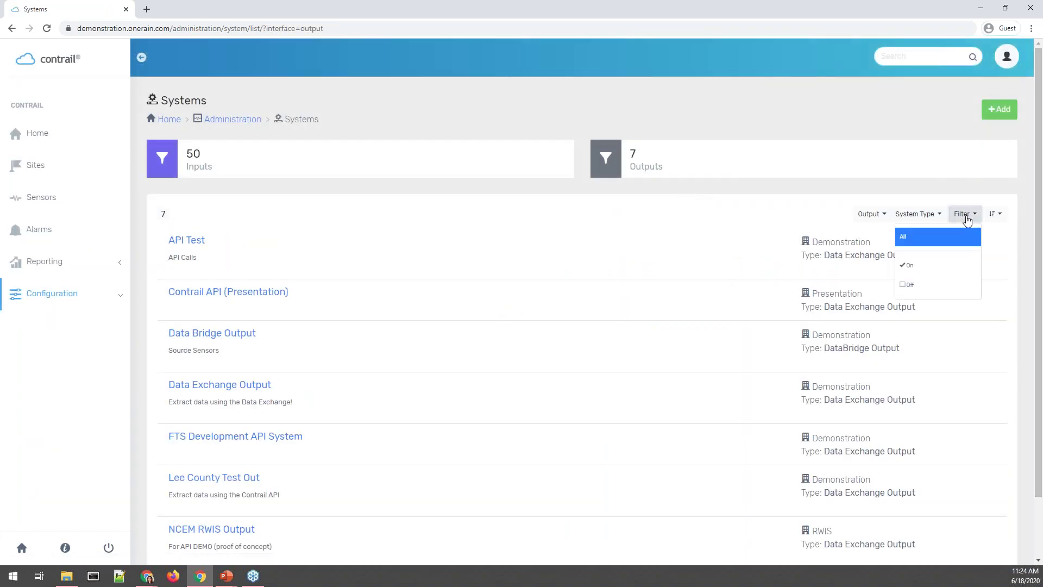
pyautogui.click(925, 215)
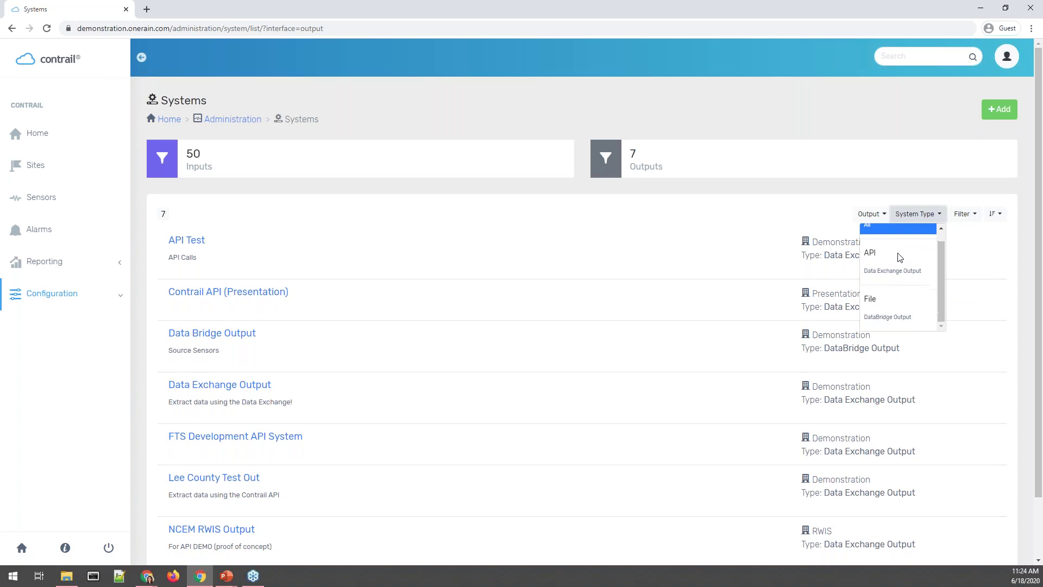
pyautogui.click(785, 213)
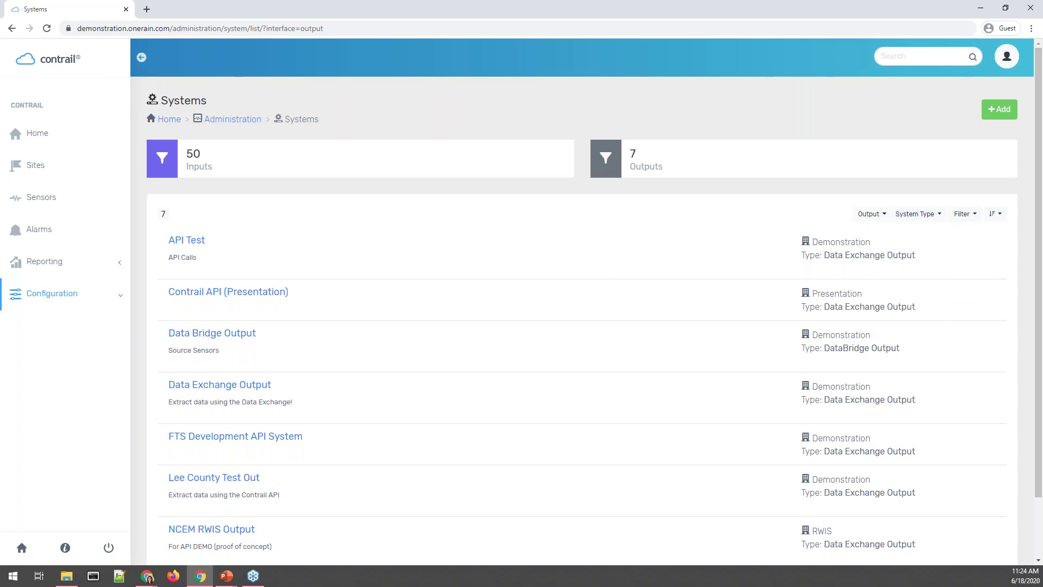
pyautogui.hotkey('alt', 'Tab')
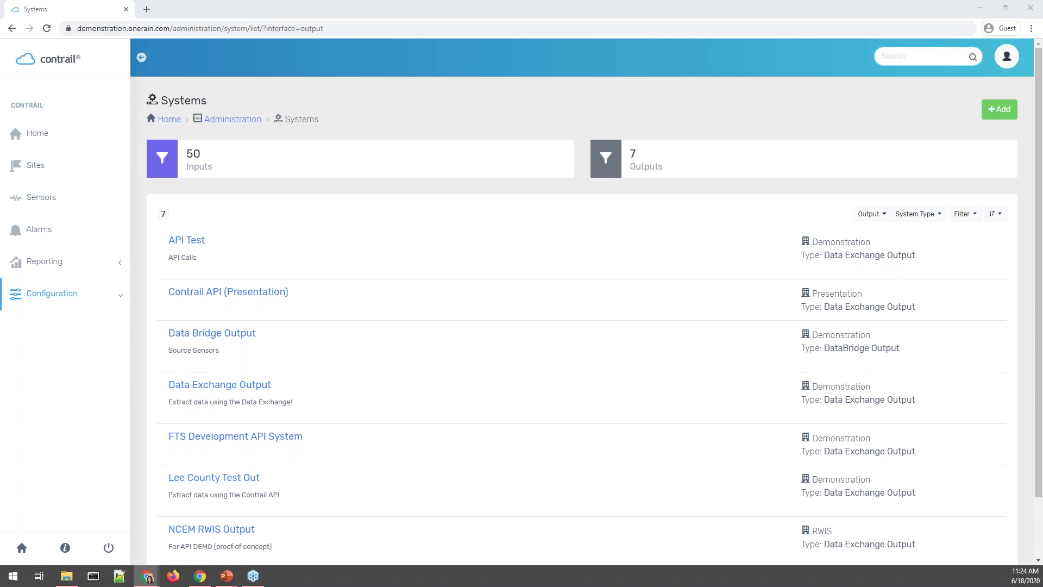
# Bring up How_To_Event_Data.pdf and scroll from its title page down to Step 2: Configure Attributes.
pyautogui.press('super+Up')
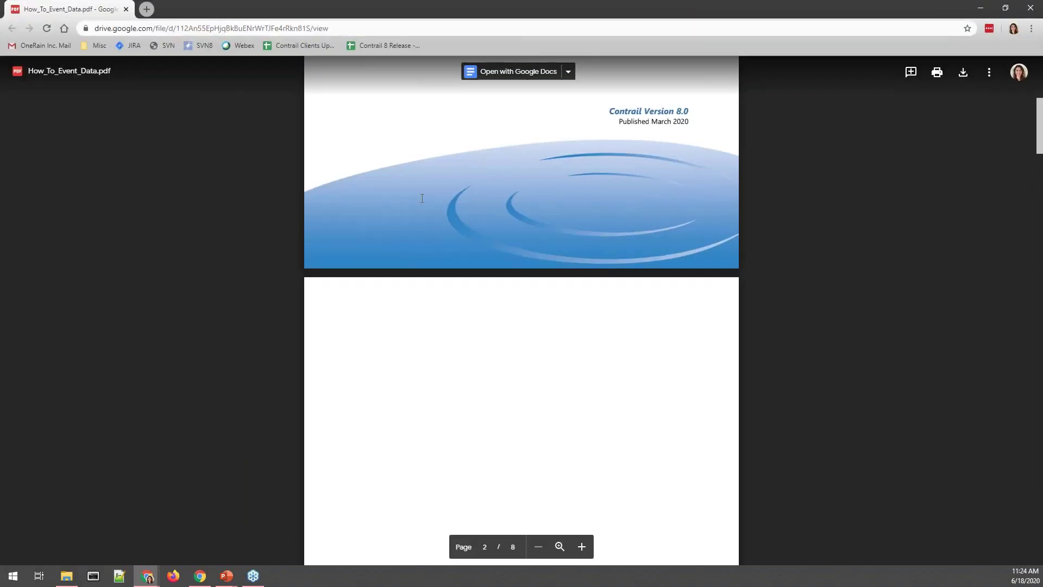
pyautogui.hotkey('alt', 'Tab')
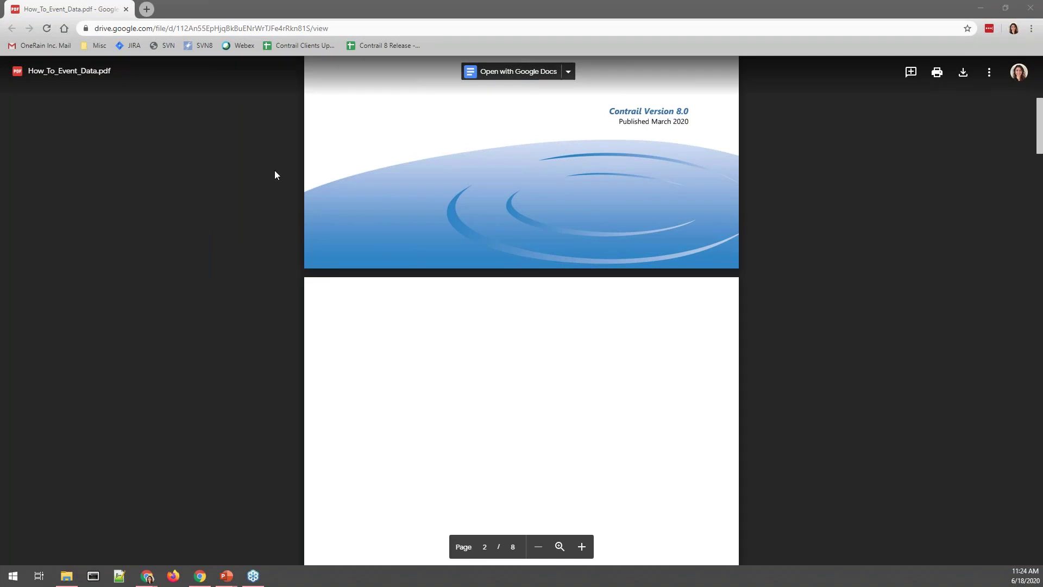
pyautogui.scroll(7, 321, 186)
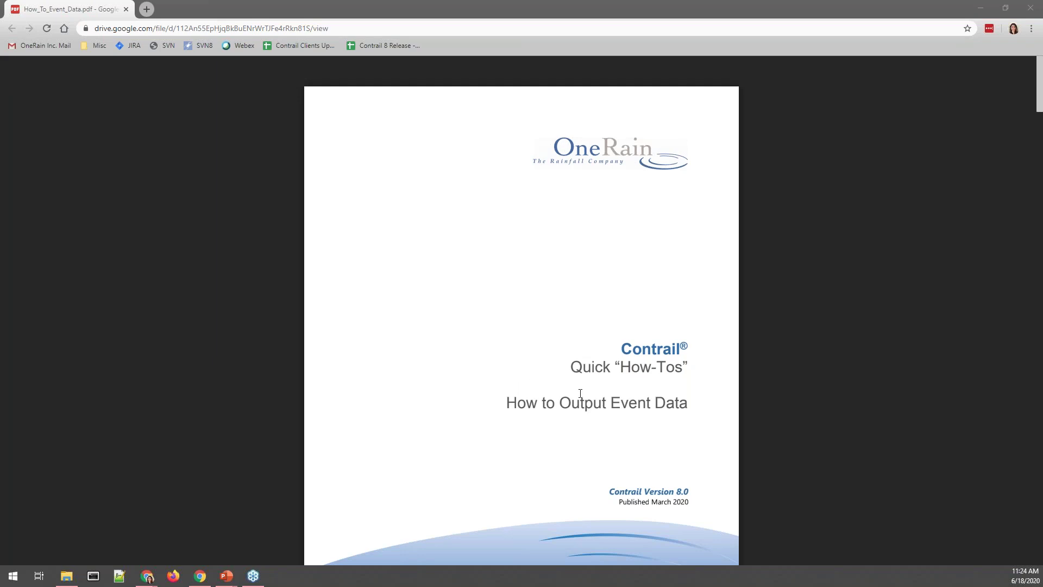
pyautogui.scroll(-17, 657, 423)
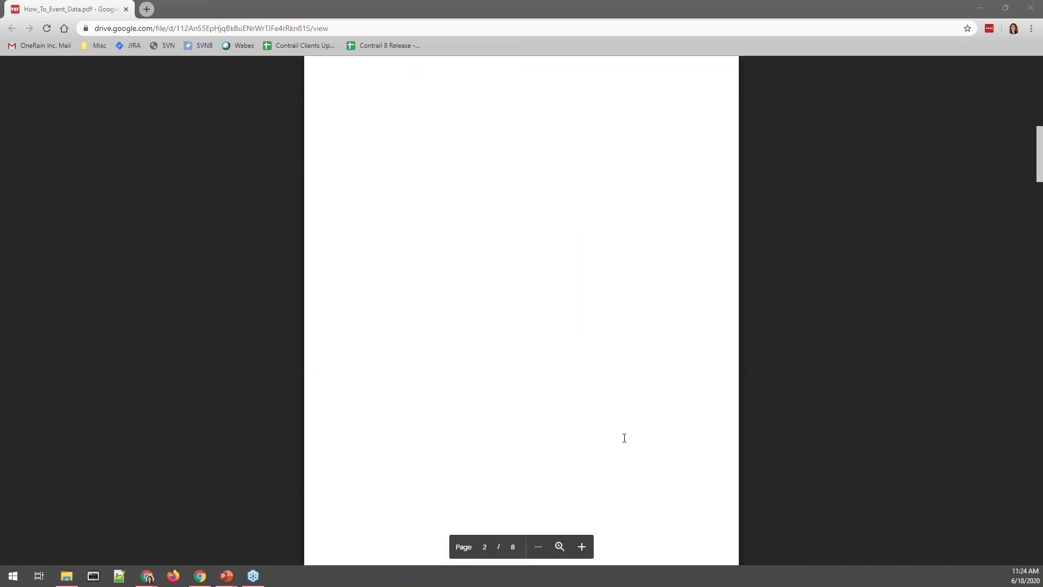
pyautogui.scroll(-4, 624, 438)
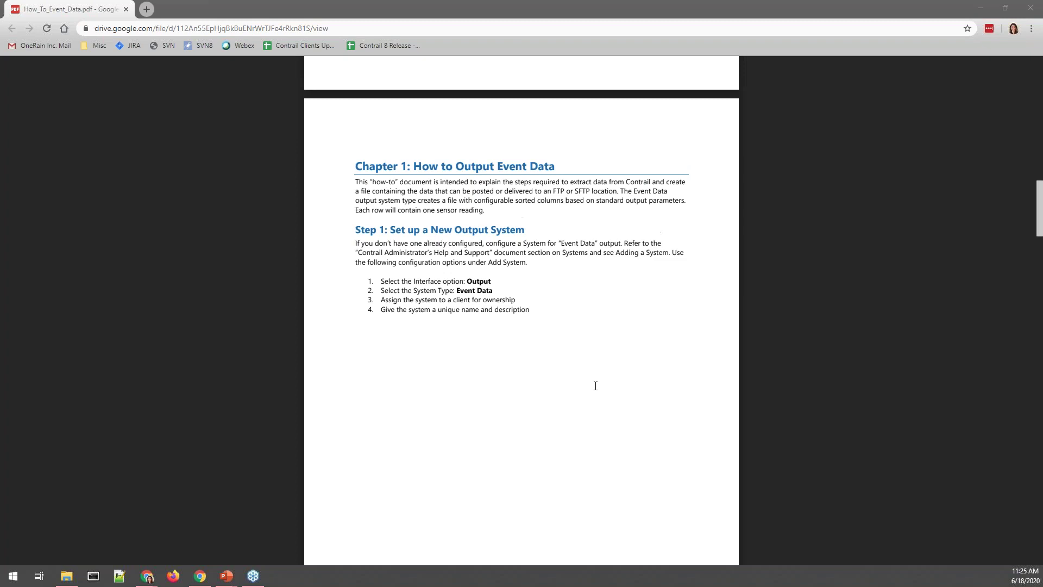
pyautogui.scroll(-7, 596, 386)
pyautogui.scroll(-2, 596, 386)
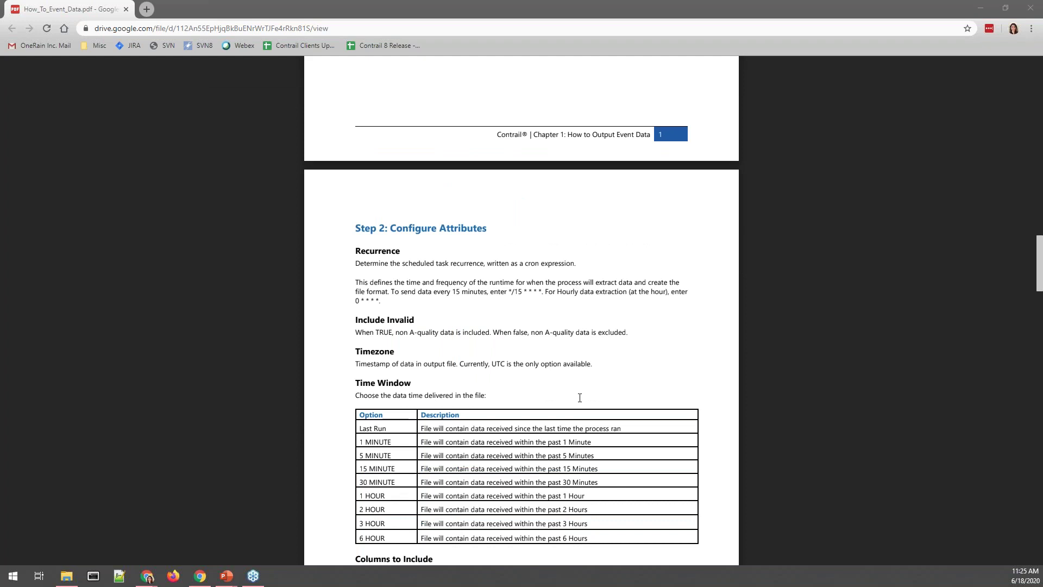
pyautogui.scroll(-6, 579, 397)
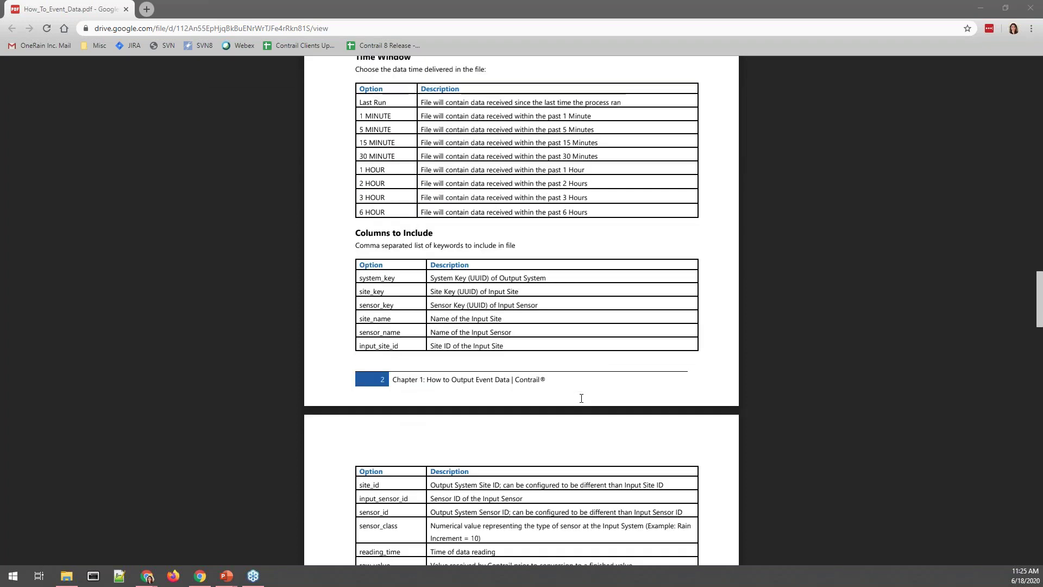
pyautogui.scroll(-2, 582, 399)
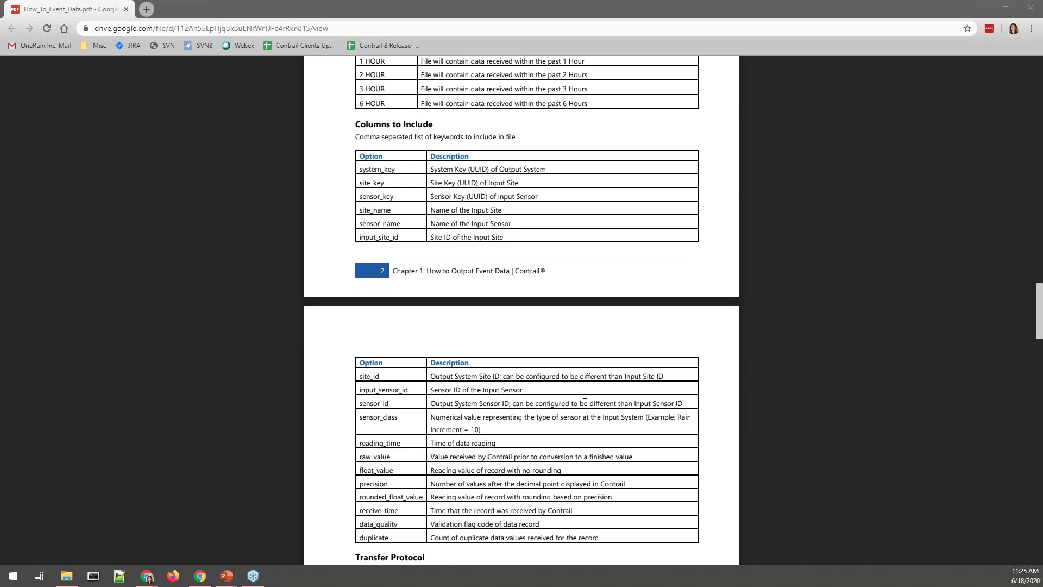
pyautogui.scroll(-4, 584, 402)
pyautogui.scroll(-10, 590, 420)
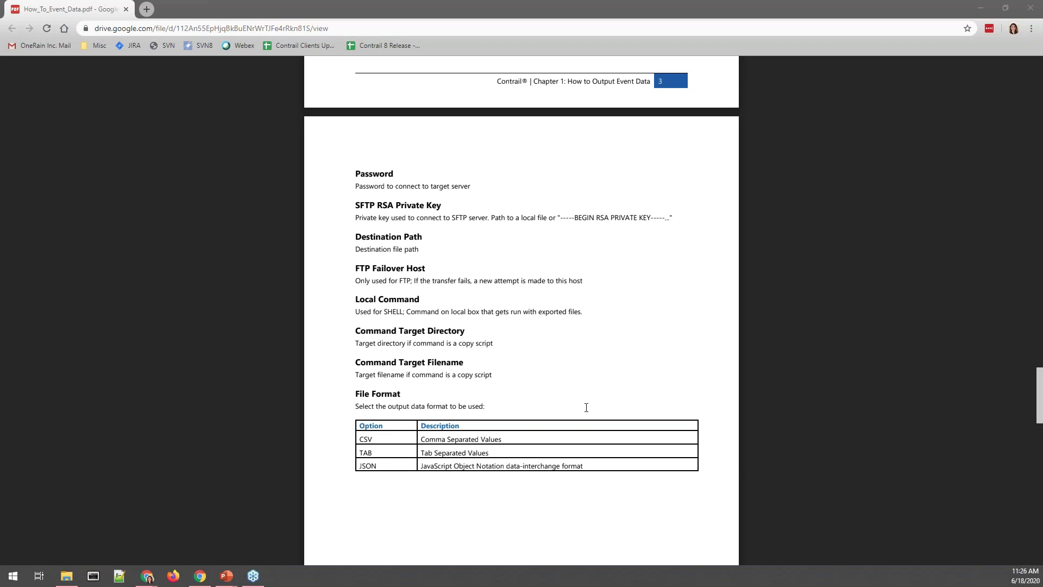
pyautogui.scroll(5, 908, 326)
pyautogui.scroll(8, 860, 312)
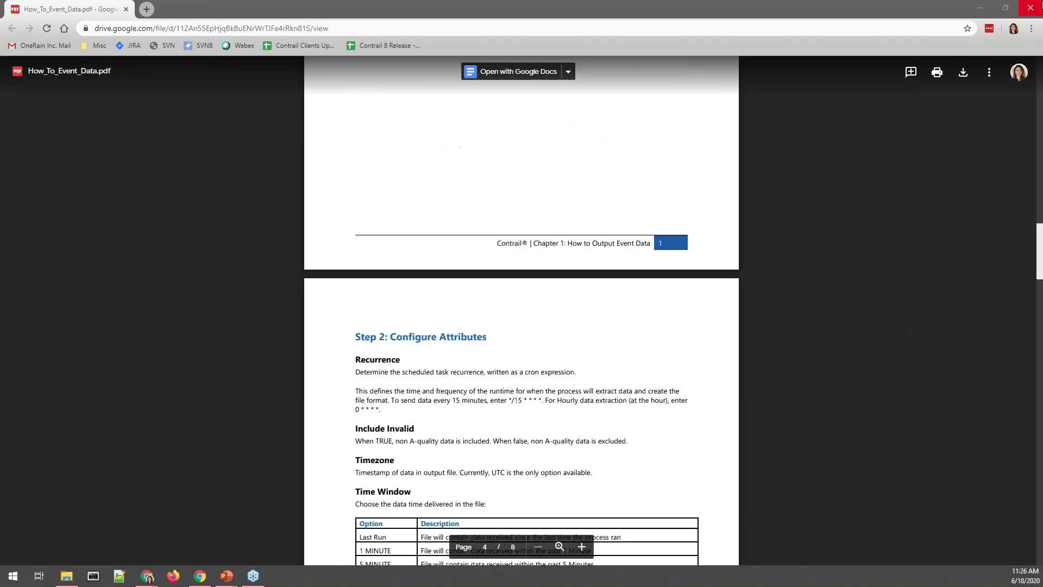
# Close the How_To_Event_Data.pdf window to return to Contrail's list of 7 output systems.
pyautogui.click(1039, 6)
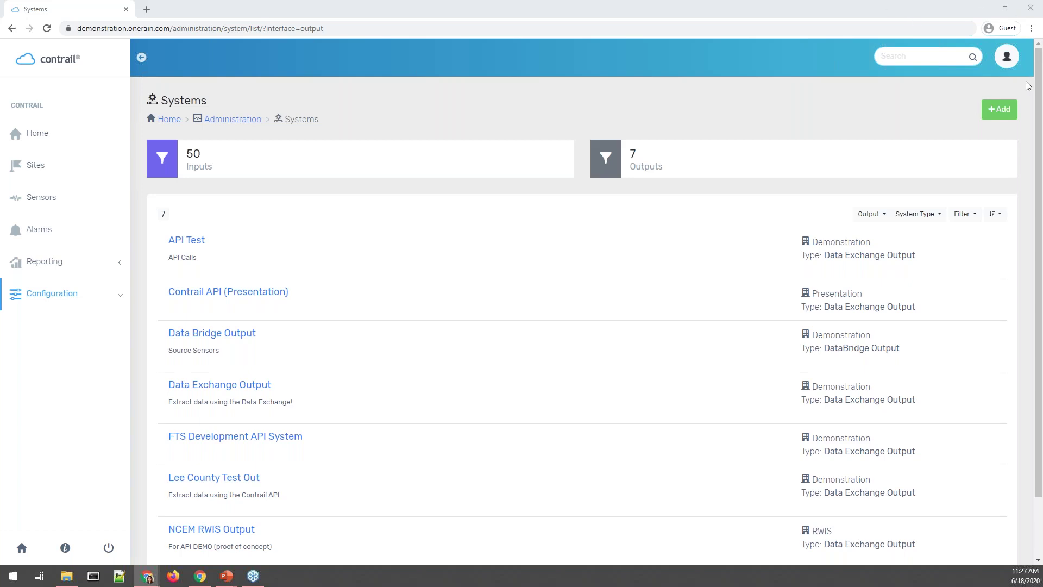
# Open a blank Add System form, then bring the MADIS provider resources page over it.
pyautogui.click(1015, 113)
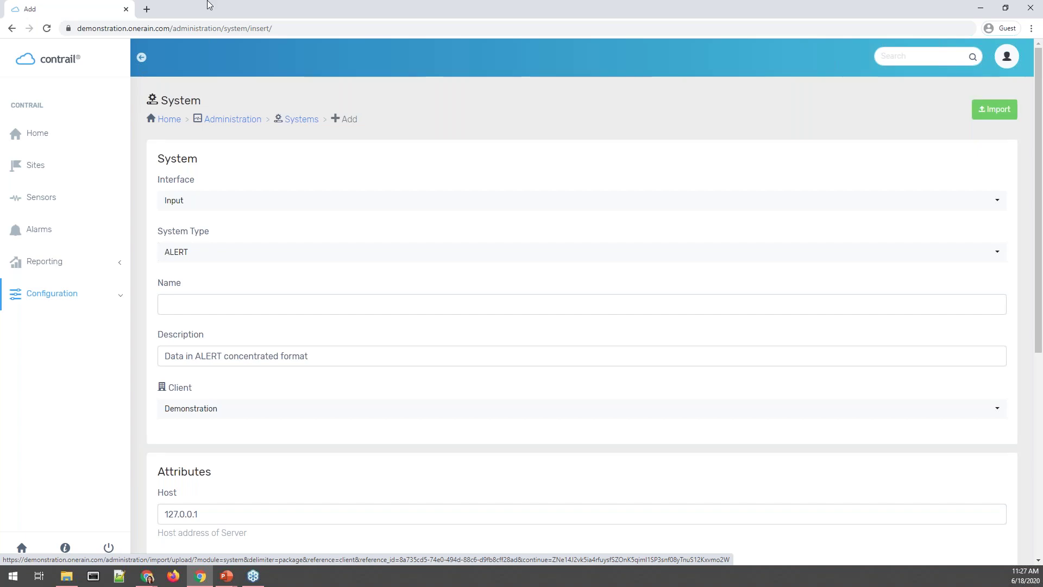
pyautogui.moveTo(0, 326); pyautogui.dragTo(669, 0)
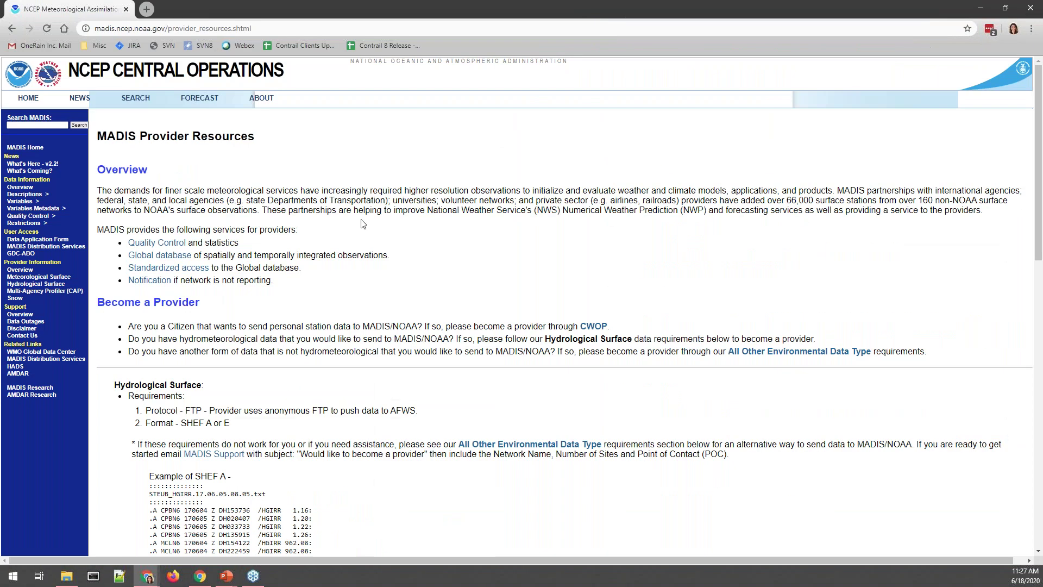
# Read the MADIS hydrometeorological provider requirements and start a Gmail message via the MADIS Support link.
pyautogui.scroll(-1, 694, 267)
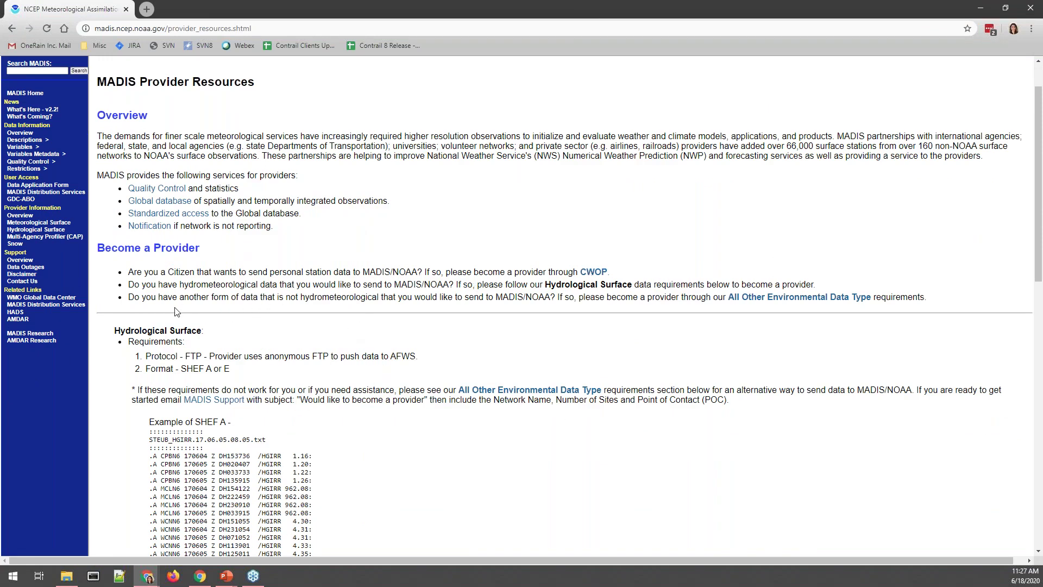
pyautogui.moveTo(129, 284); pyautogui.dragTo(816, 284)
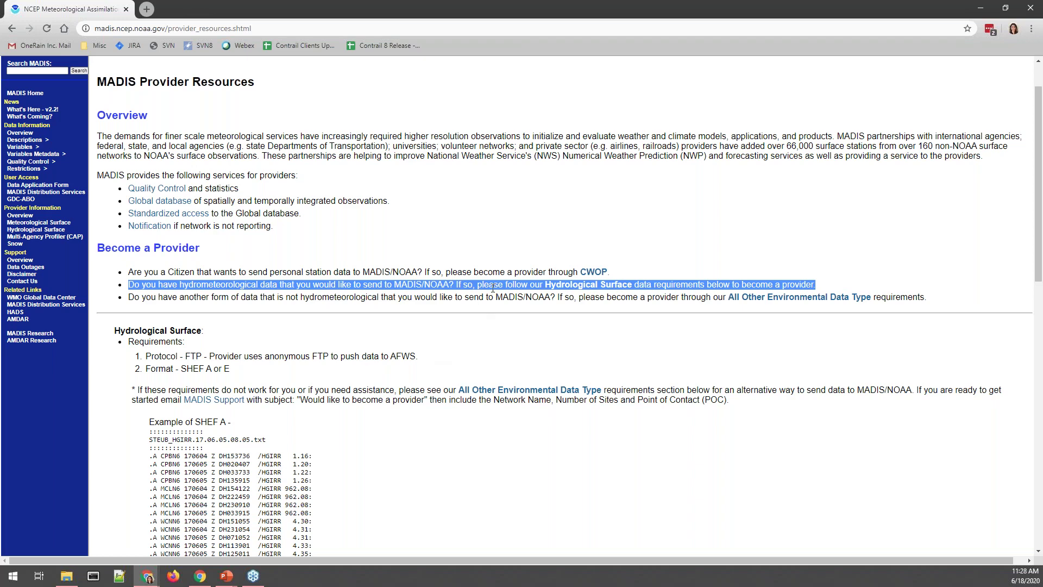
pyautogui.scroll(-2, 486, 295)
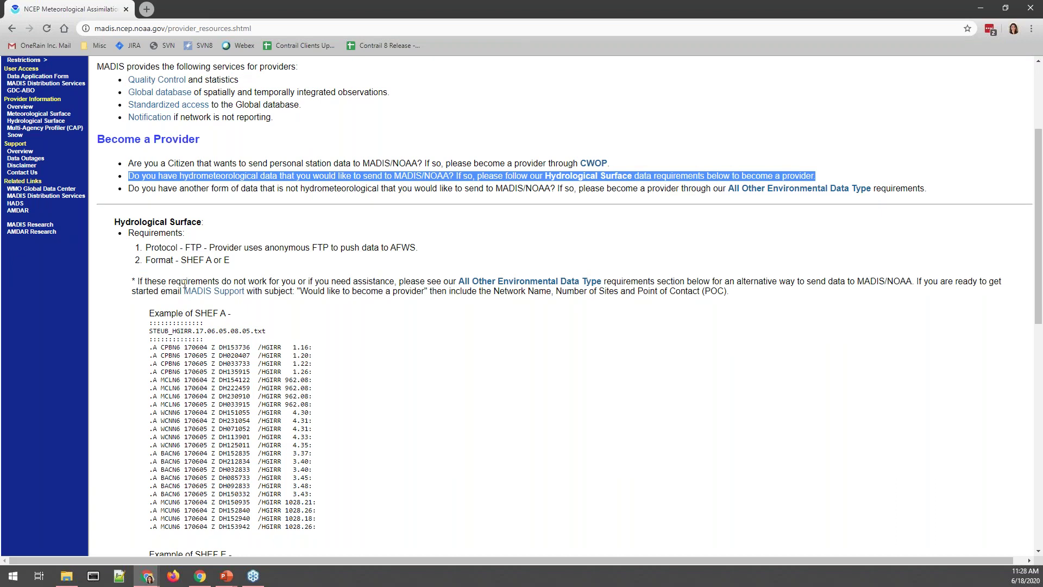
pyautogui.click(214, 294)
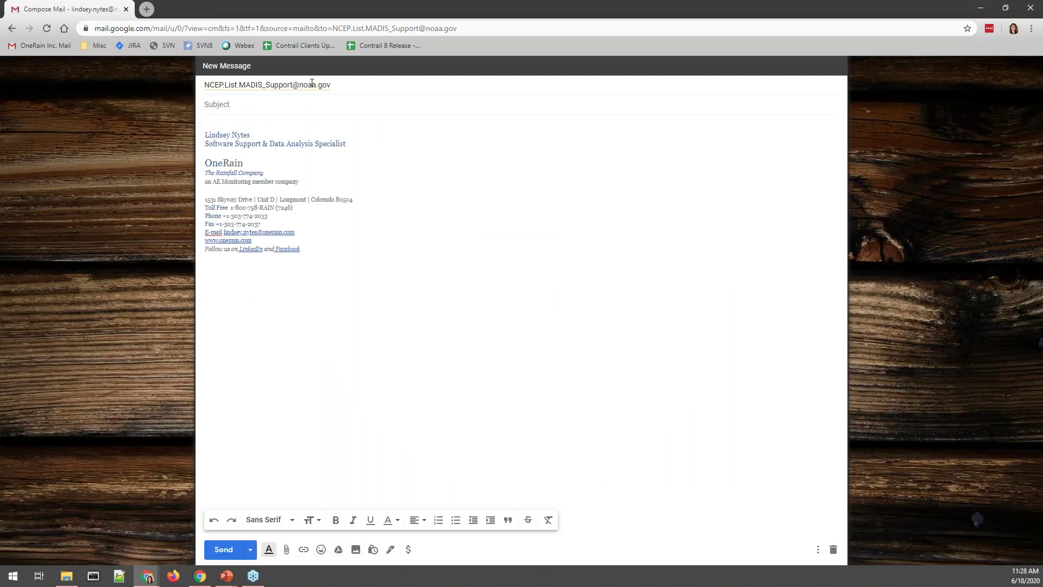
# Check the MADIS Support draft's recipients, set the draft aside, and go back to the MADIS page.
pyautogui.click(311, 82)
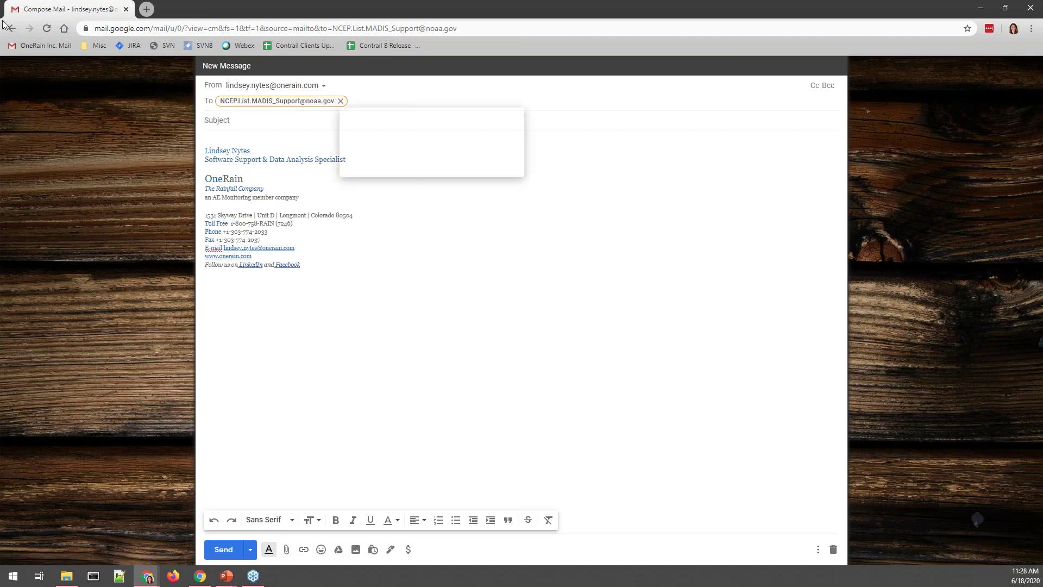
pyautogui.click(981, 8)
pyautogui.moveTo(148, 575)
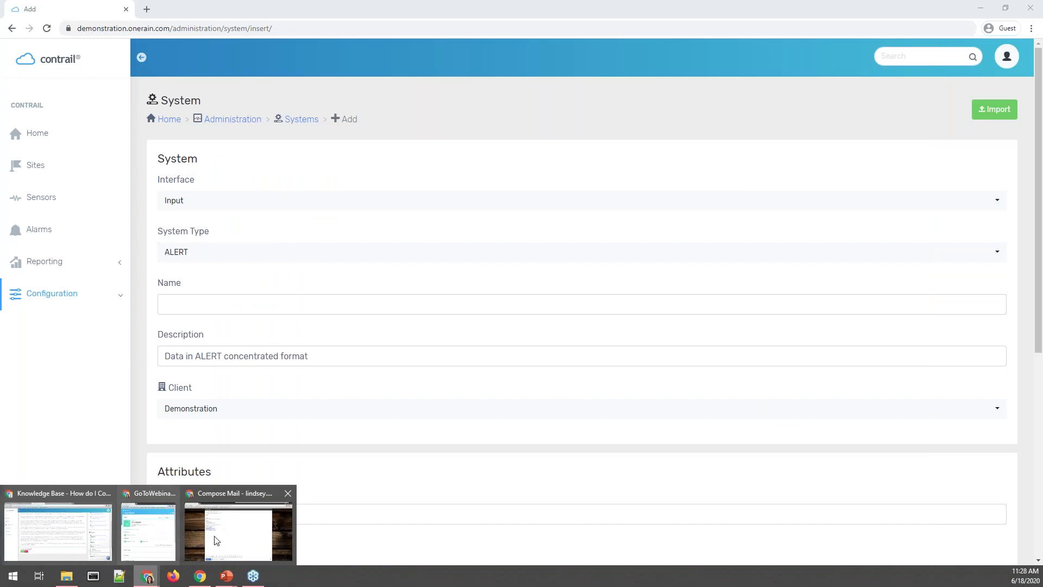
pyautogui.click(217, 538)
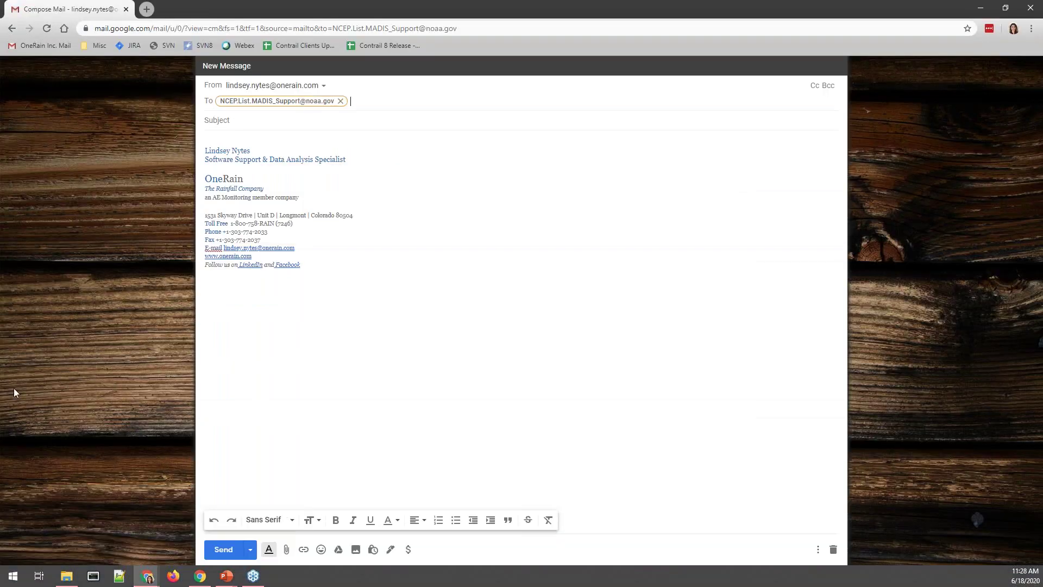
pyautogui.click(11, 28)
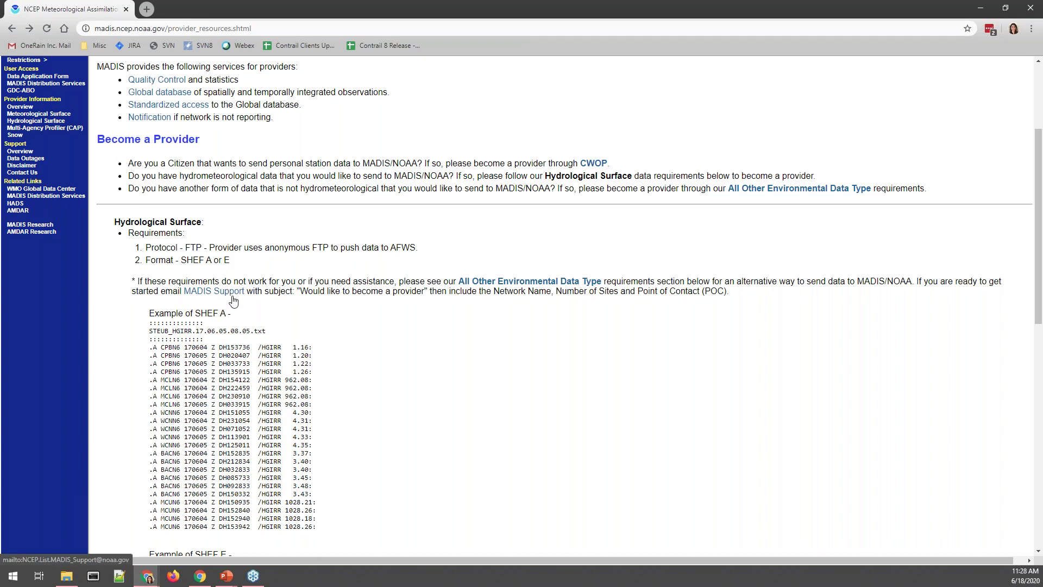
# Highlight the MADIS Support contact instructions, then move the MADIS window aside to reveal Contrail's Add System form.
pyautogui.moveTo(295, 282); pyautogui.dragTo(432, 292)
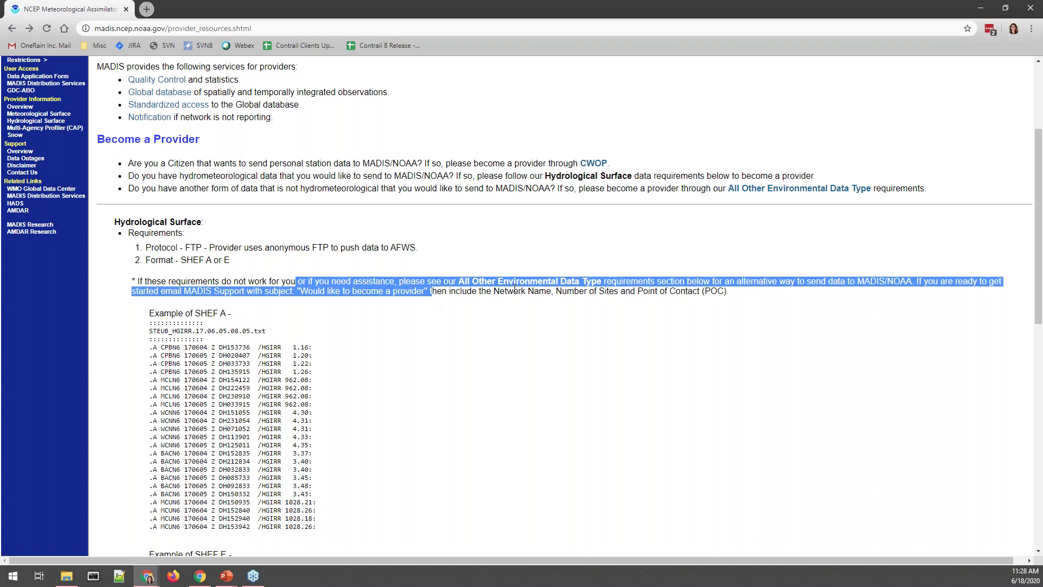
pyautogui.click(490, 296)
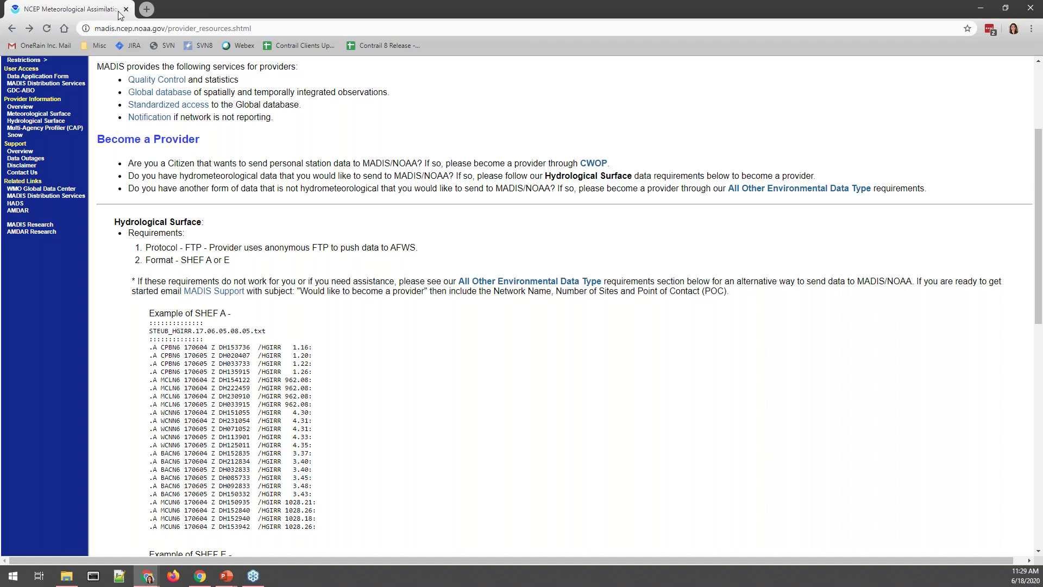
pyautogui.moveTo(88, 7); pyautogui.dragTo(100, 187)
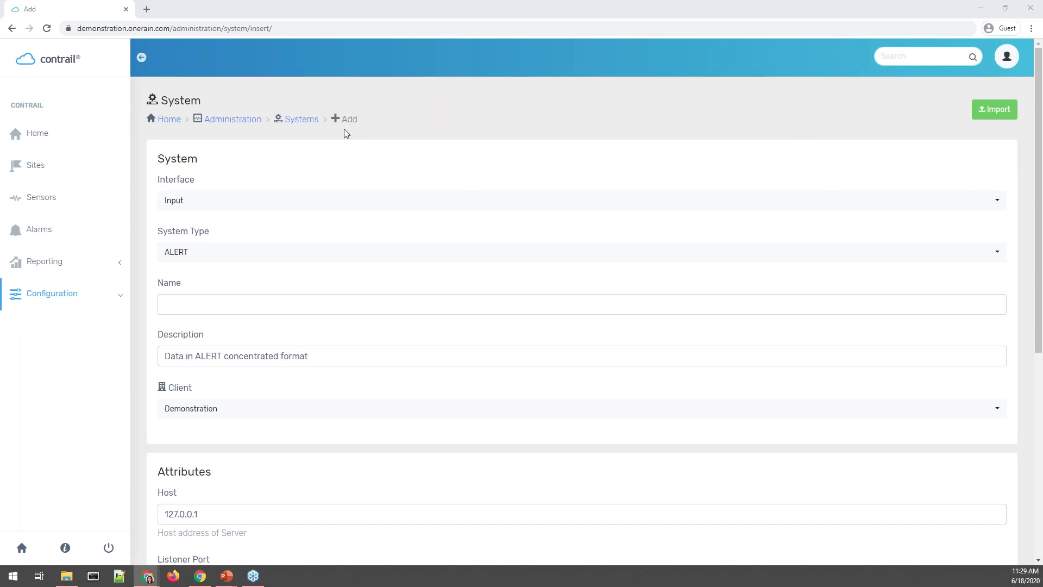
# Set the new system's interface to Output and its system type to SHEF .E via FTP.
pyautogui.click(188, 209)
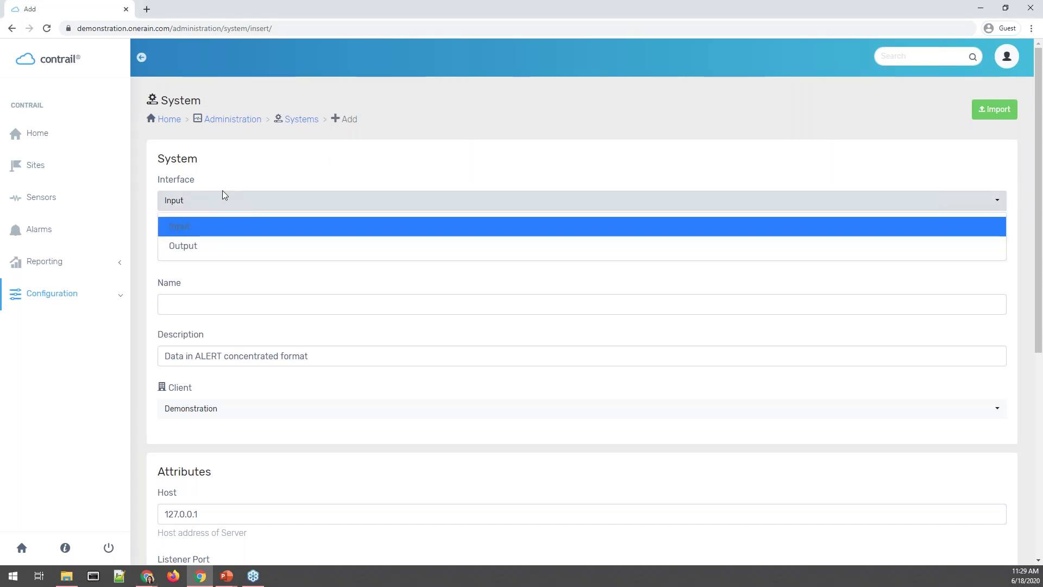
pyautogui.click(205, 247)
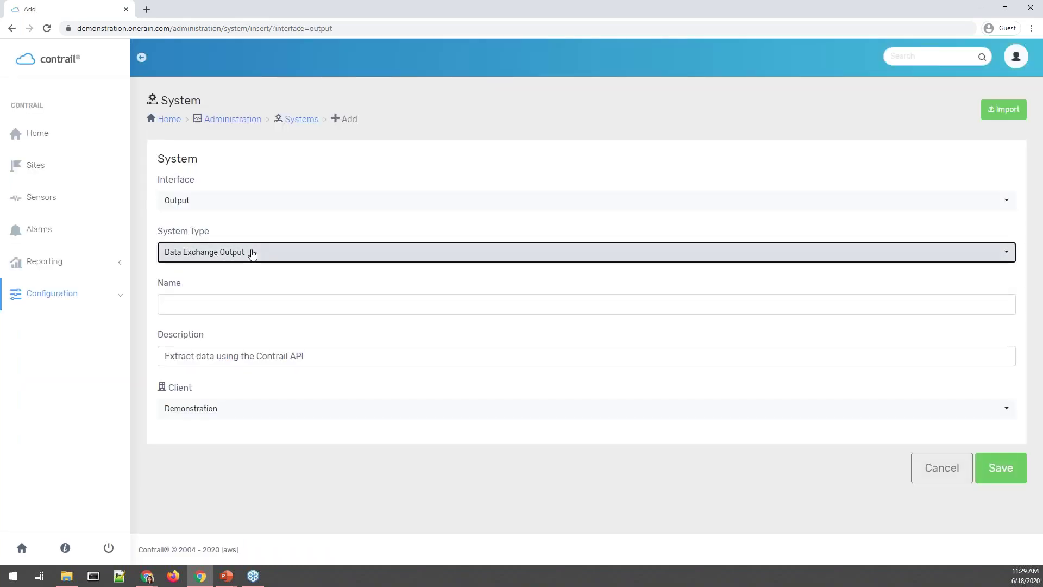
pyautogui.click(258, 252)
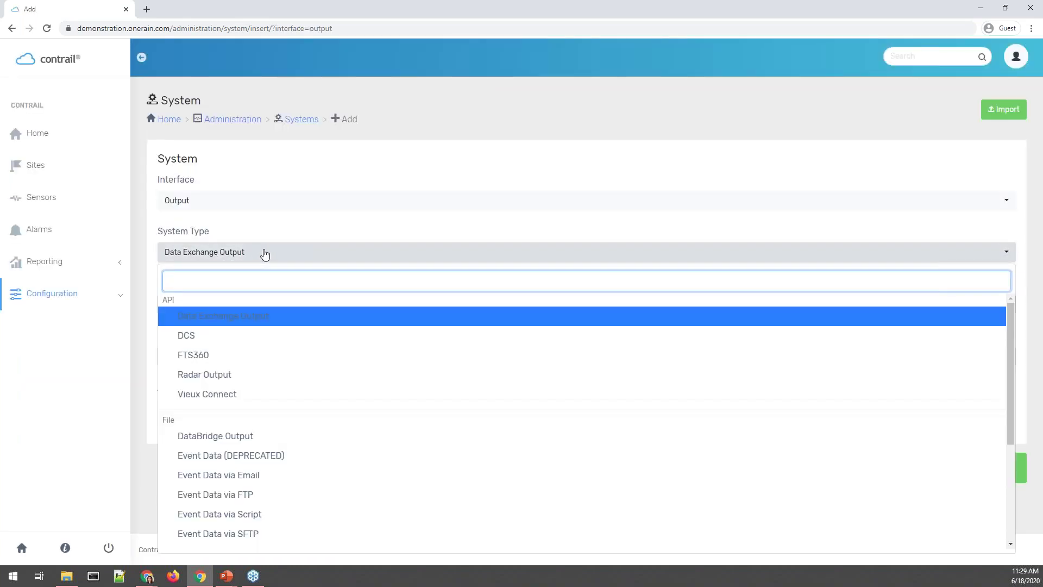
pyautogui.scroll(-3, 268, 400)
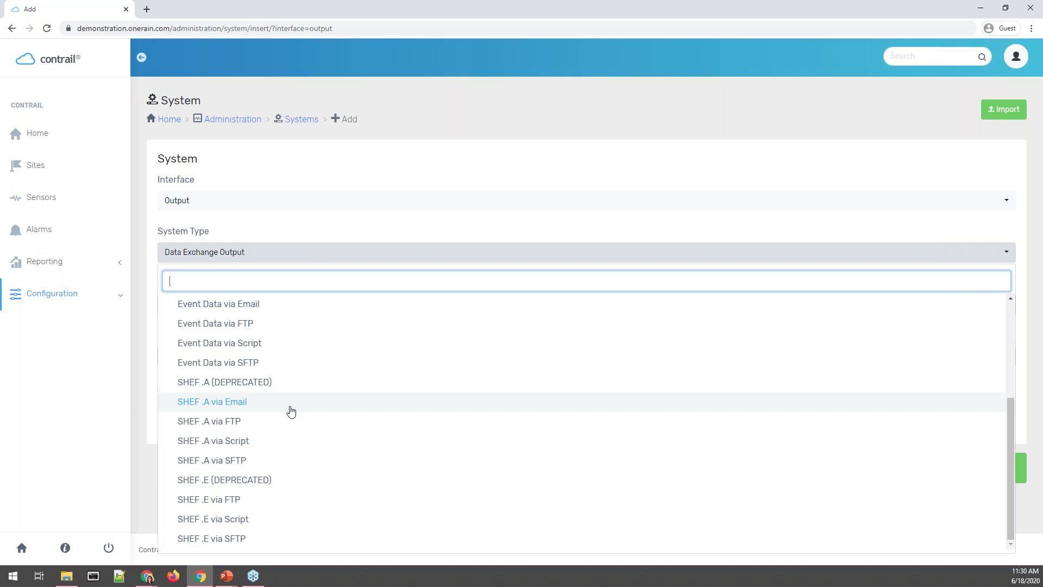
pyautogui.press('Up')
pyautogui.hotkey('alt', 'Tab')
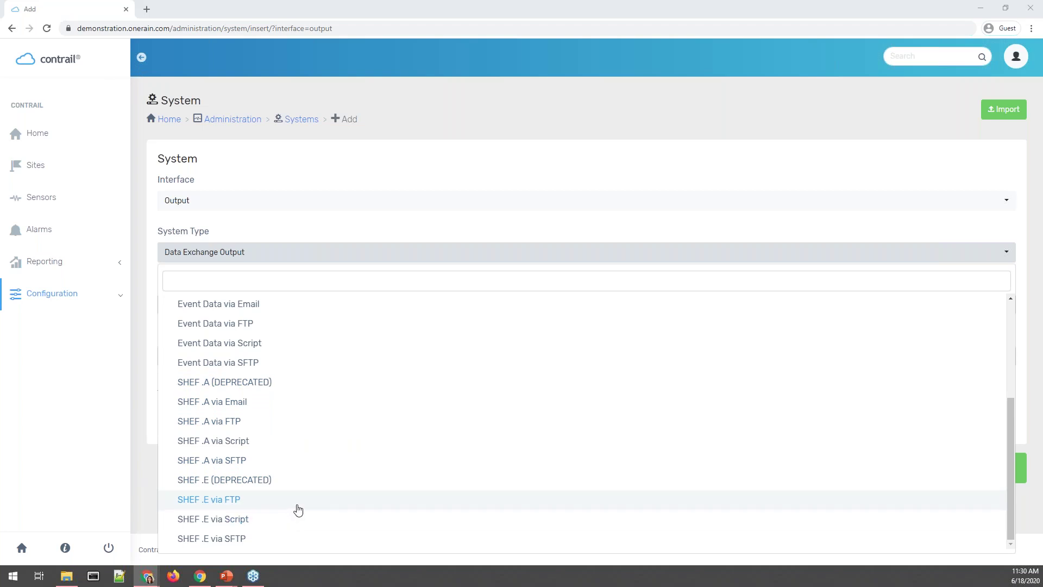
pyautogui.click(298, 509)
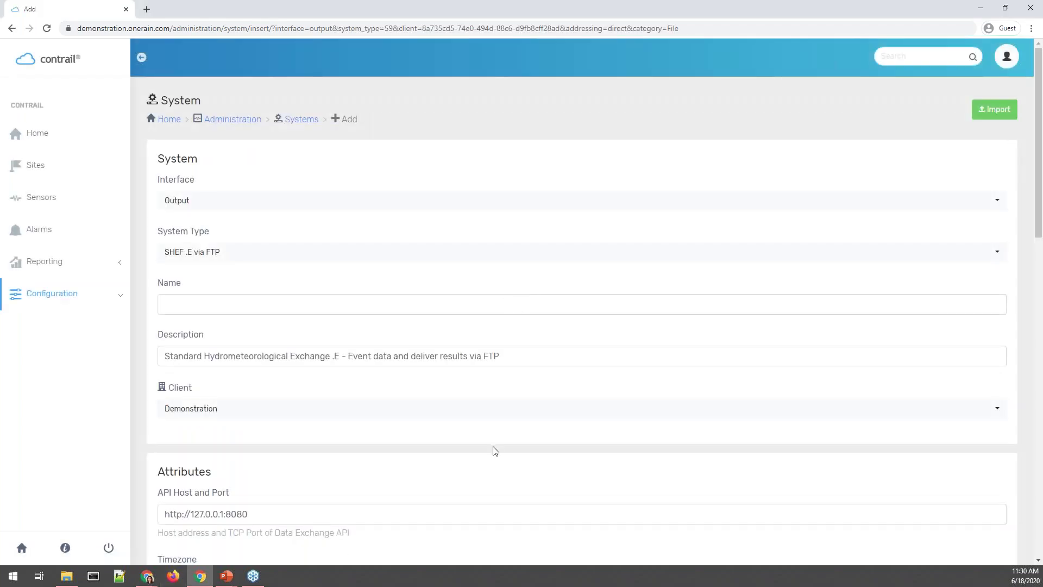
pyautogui.click(332, 300)
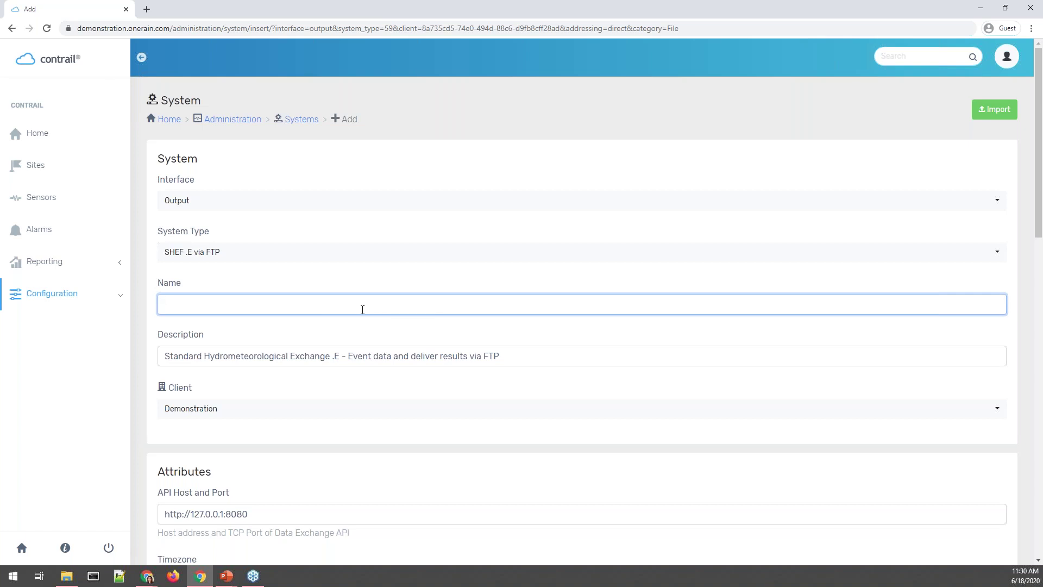
# Enter 'SHEF .E to MADIS - Webinar' as the new output system's name.
pyautogui.write('SHEF .E to MADIS - Webinar')
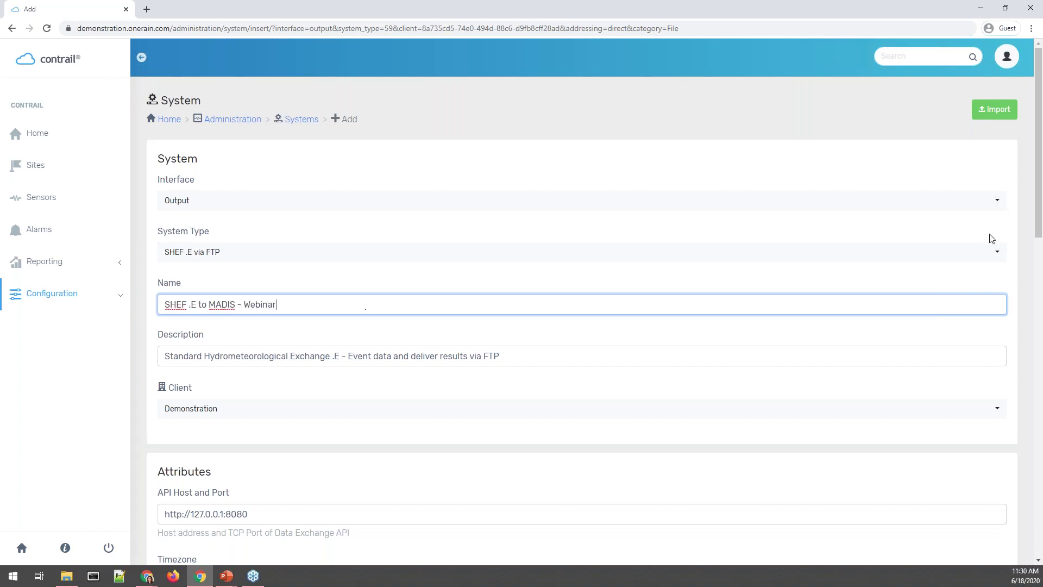
pyautogui.click(886, 277)
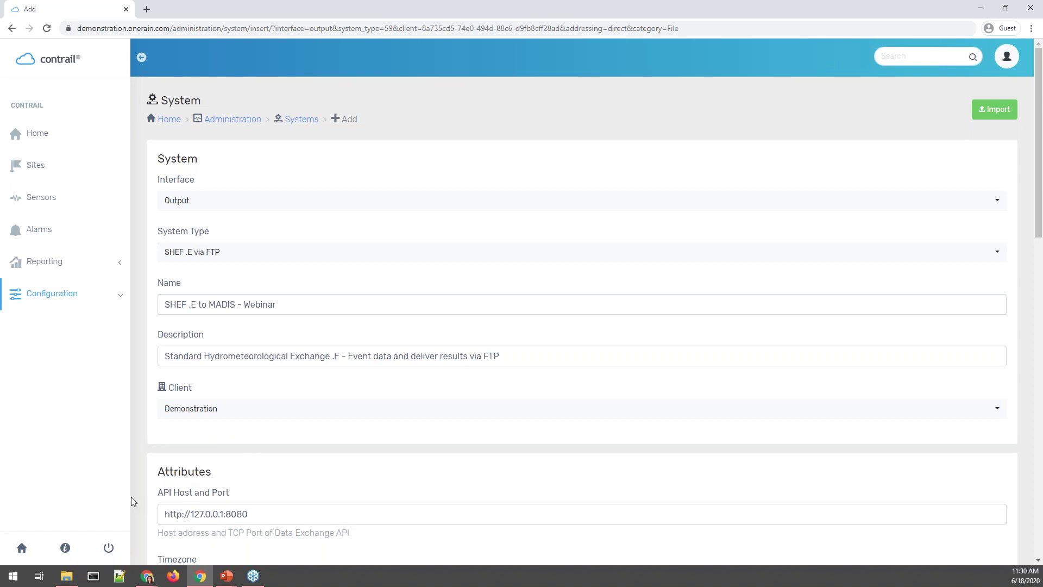
# Fill in ORTEST as the Output Header under Attributes.
pyautogui.scroll(-1, 233, 478)
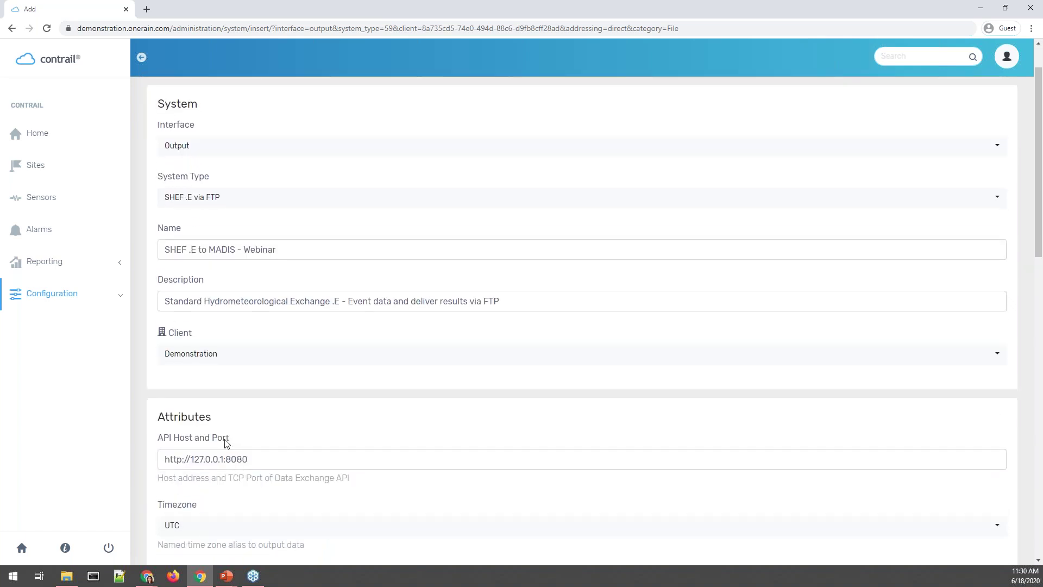
pyautogui.scroll(-2, 227, 443)
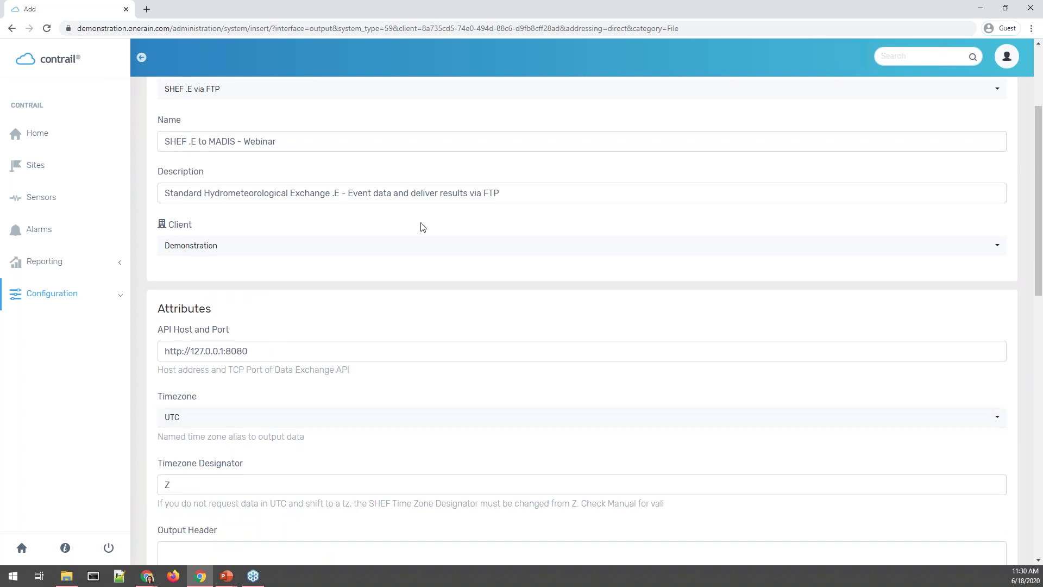
pyautogui.scroll(-3, 380, 251)
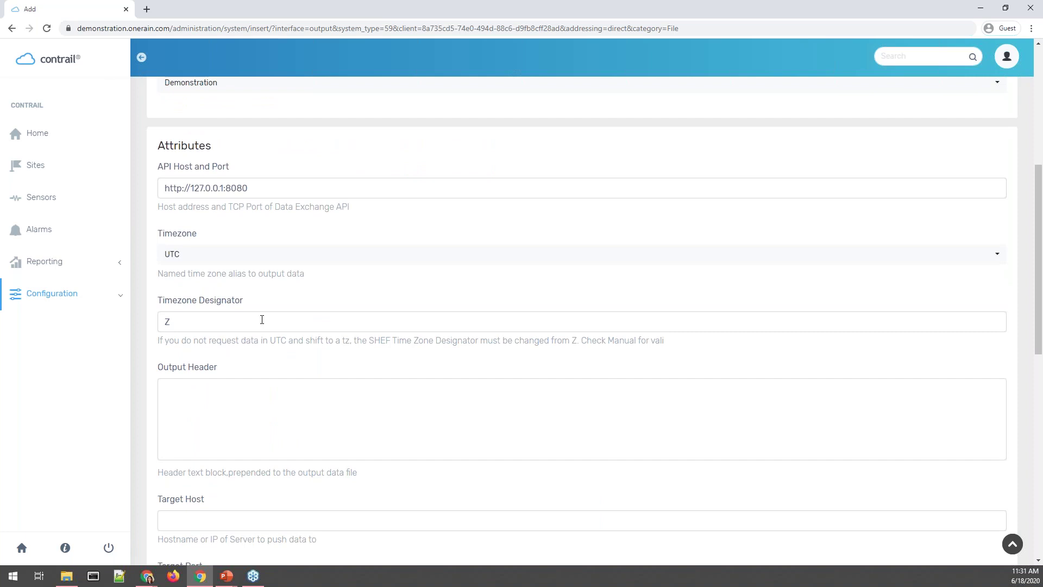
pyautogui.click(258, 401)
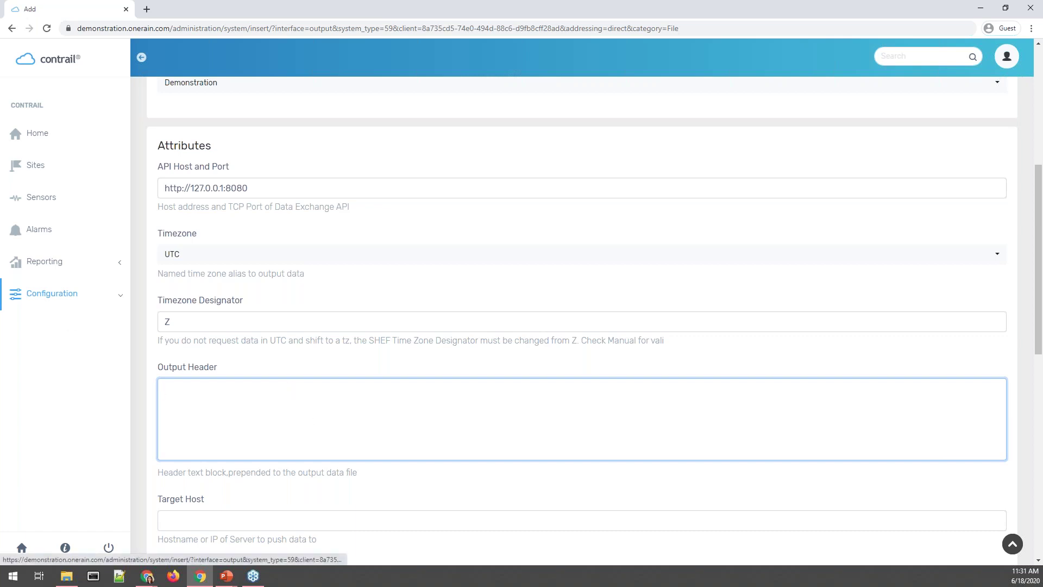
pyautogui.write('ORTEST')
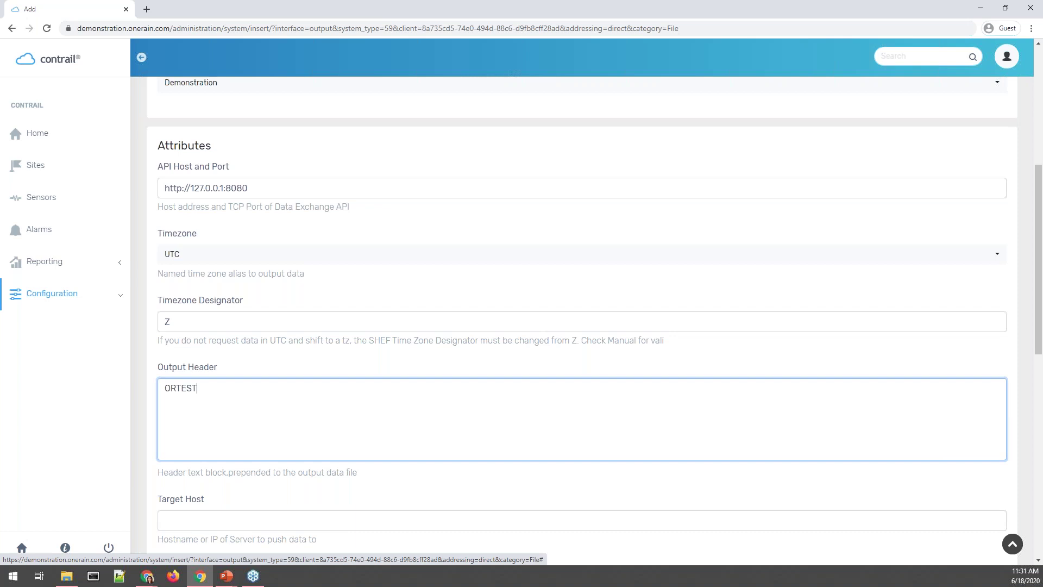
pyautogui.scroll(-2, 278, 491)
pyautogui.click(237, 411)
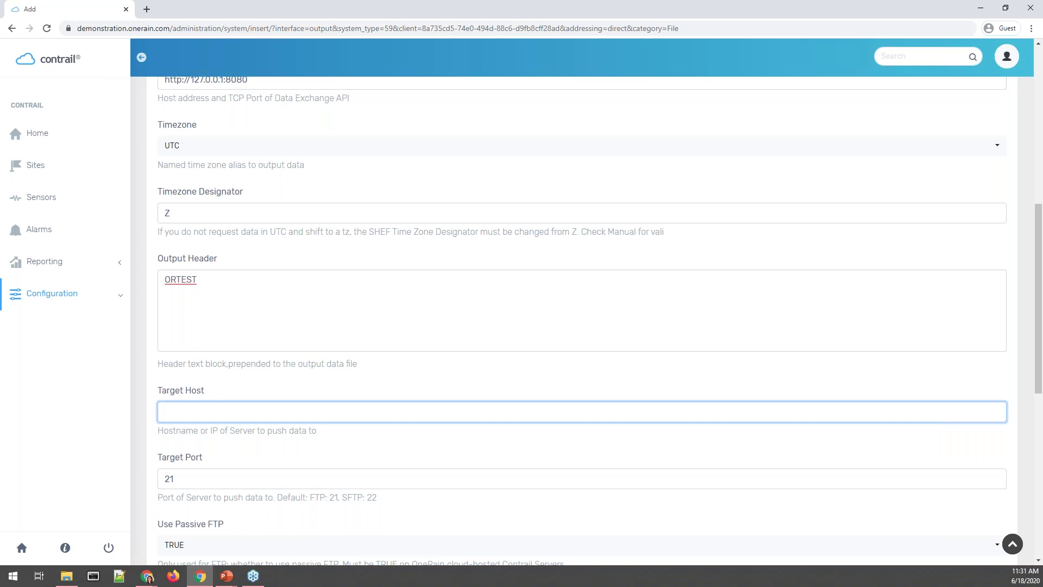
# Paste madisinftp.ncep.noaa.gov into the Target Host field.
pyautogui.hotkey('alt', 'Tab')
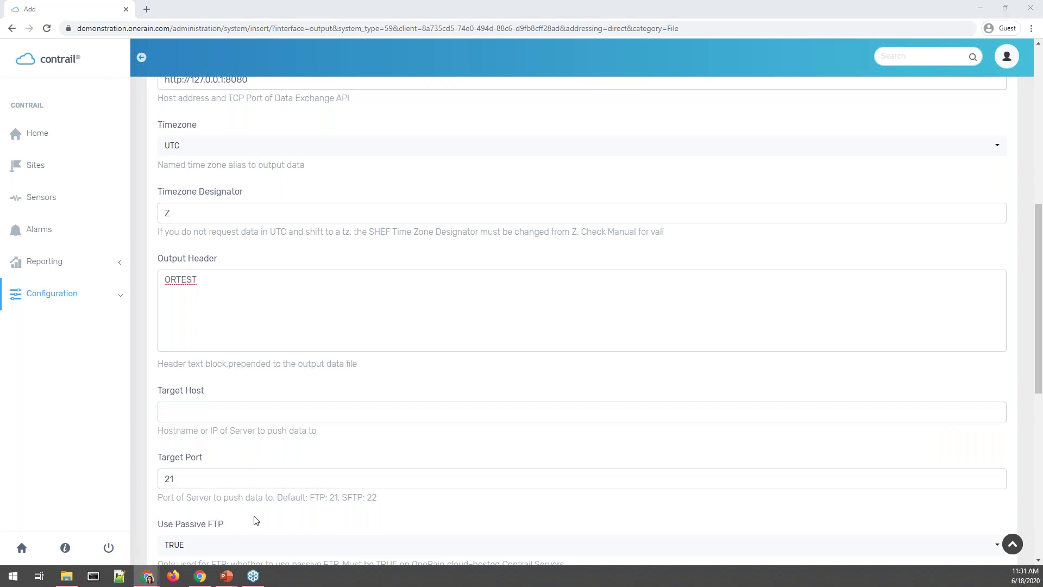
pyautogui.click(274, 419)
pyautogui.write('madisinftp.ncep.noaa.gov')
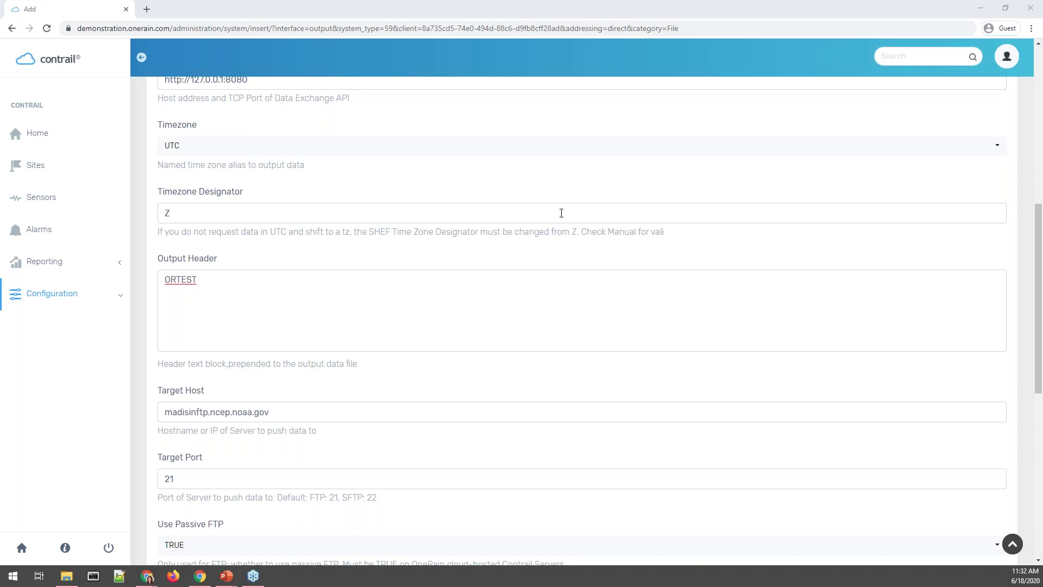
# Check Target Port 21 and passive FTP TRUE, leaving username and password blank.
pyautogui.scroll(-2, 255, 411)
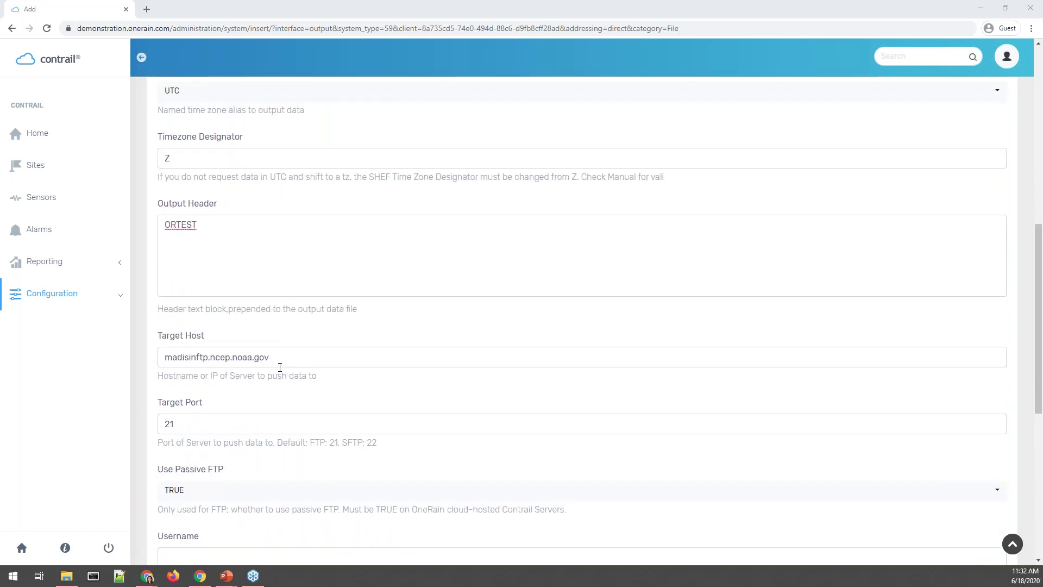
pyautogui.click(229, 372)
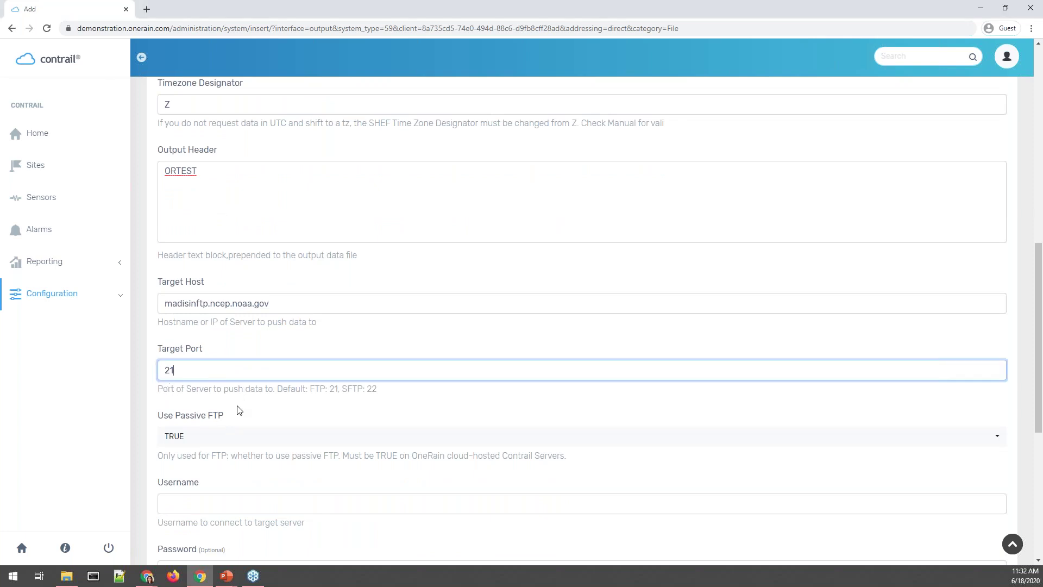
pyautogui.moveTo(312, 392); pyautogui.dragTo(342, 388)
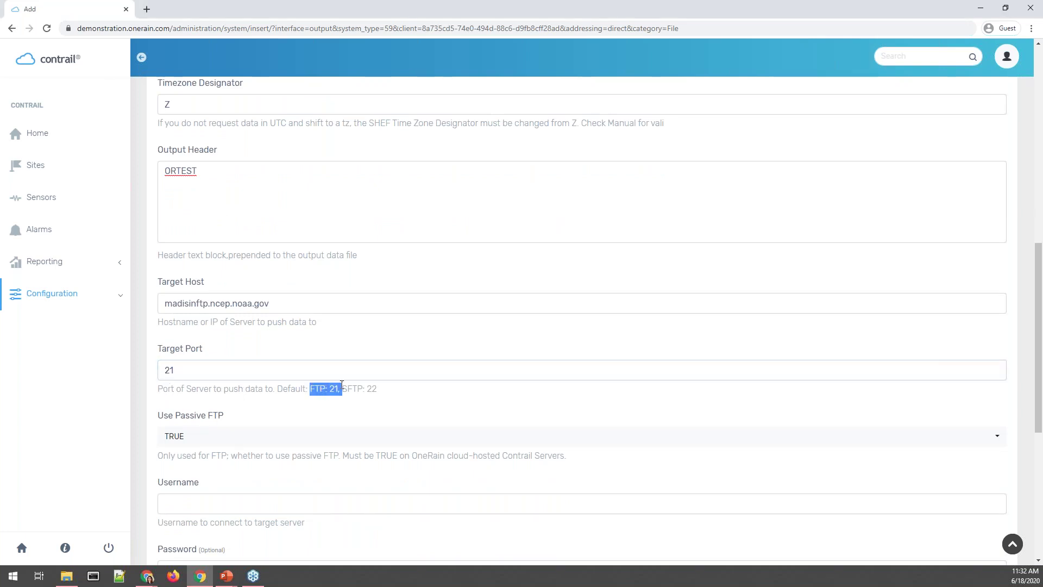
pyautogui.scroll(-2, 237, 375)
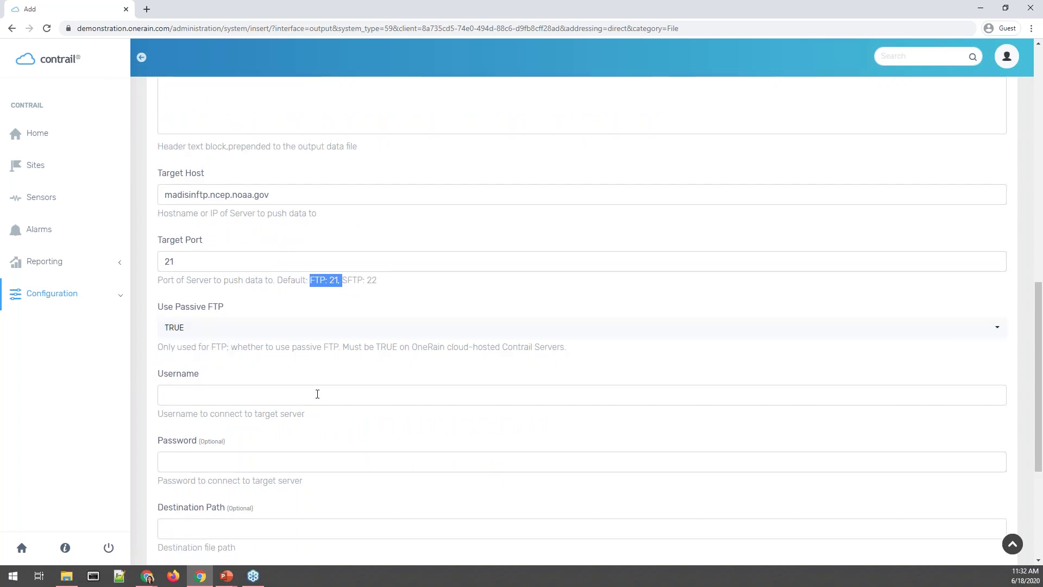
pyautogui.click(317, 393)
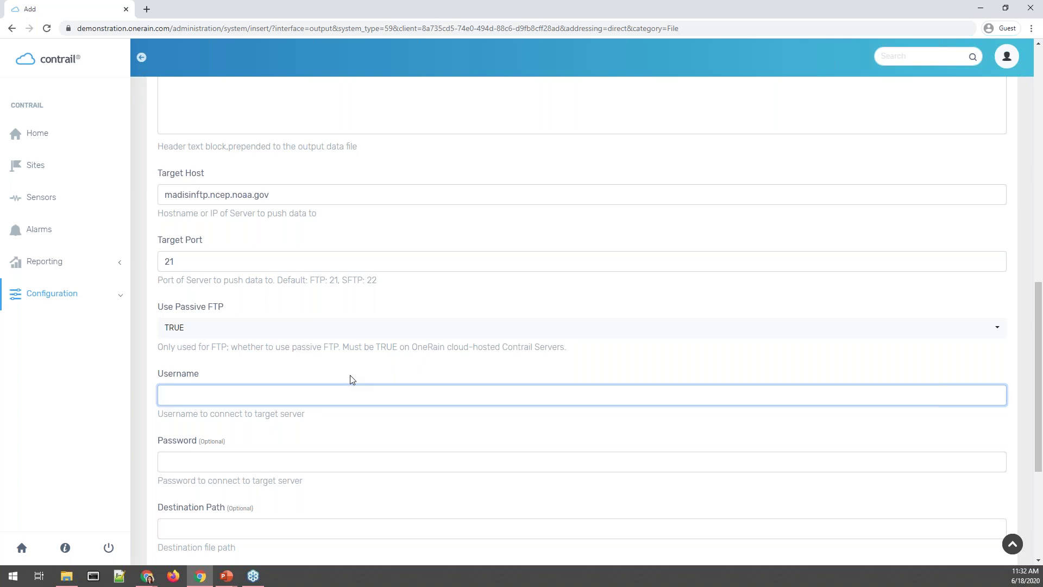
pyautogui.click(176, 455)
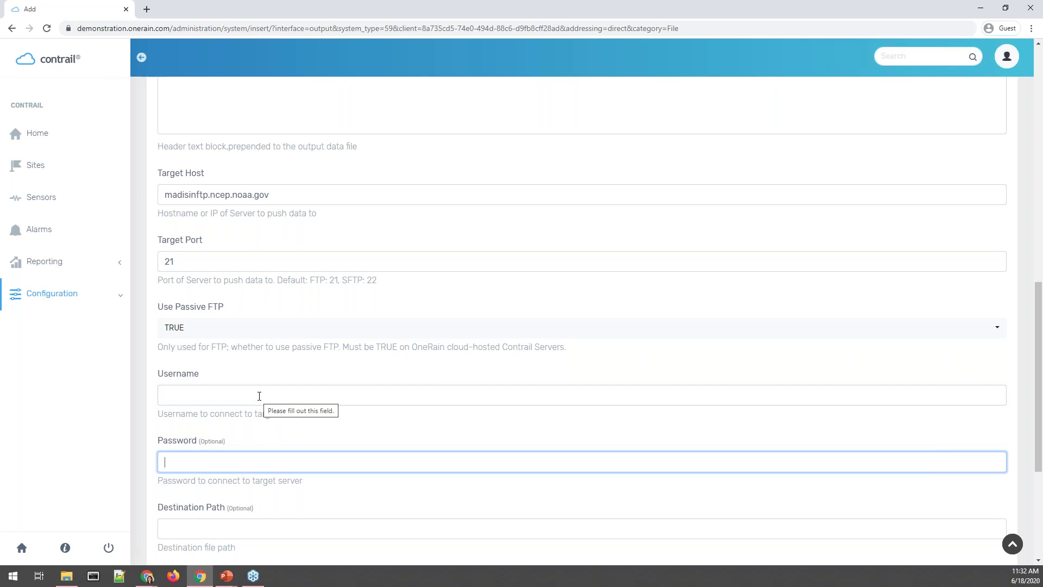
pyautogui.scroll(-3, 350, 223)
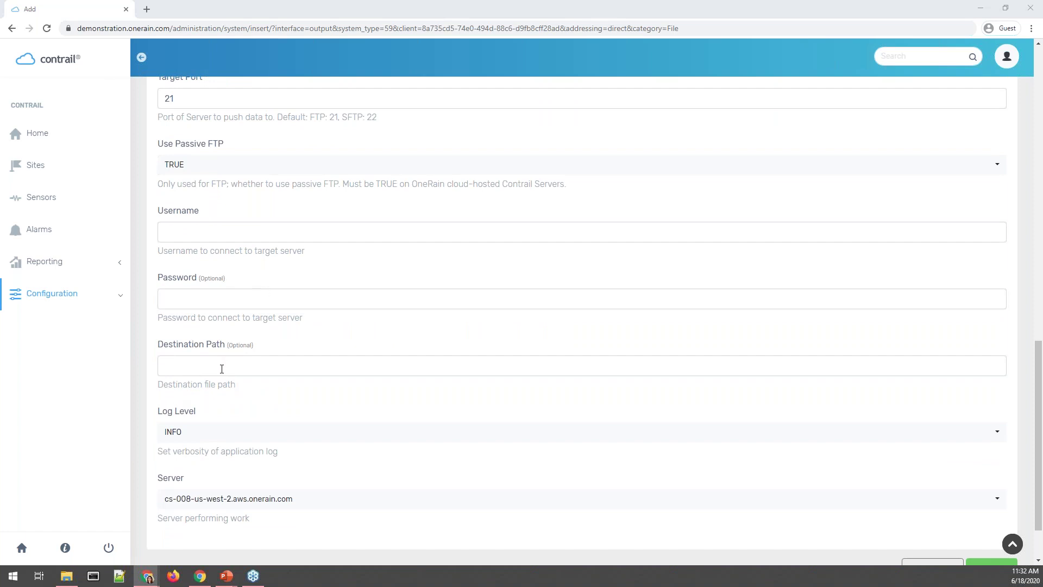
# Paste /ldad/AFWS_incoming/ as the Destination Path and attempt to save the system.
pyautogui.click(222, 369)
pyautogui.write('/ldad/AFWS_incoming/')
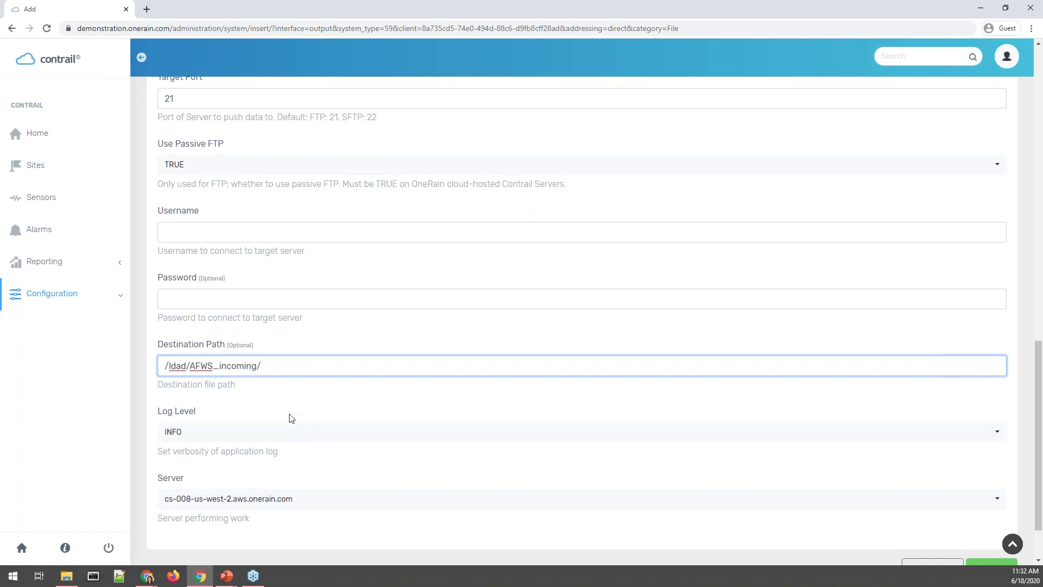
pyautogui.scroll(-2, 298, 451)
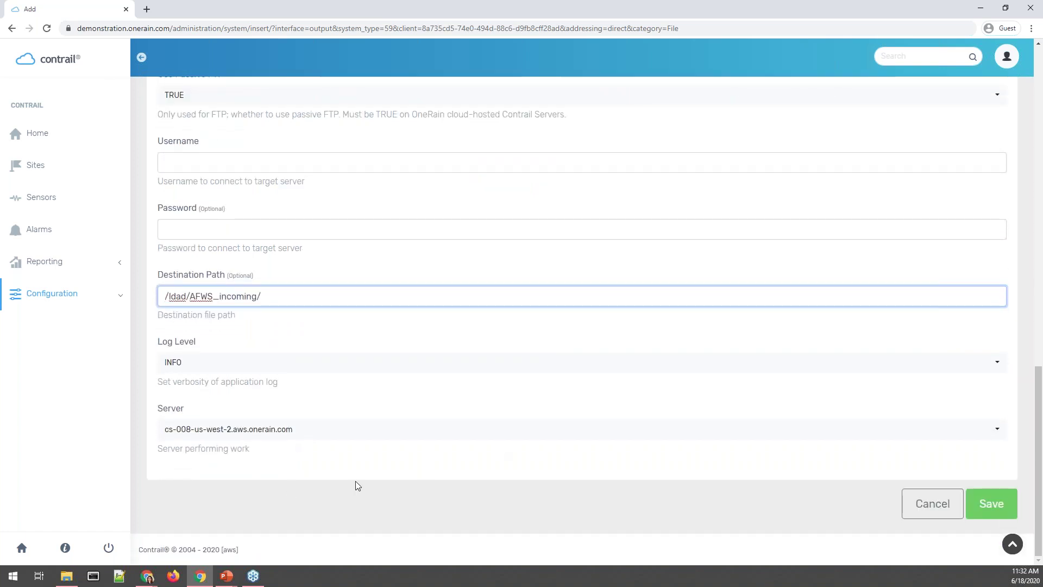
pyautogui.scroll(10, 323, 513)
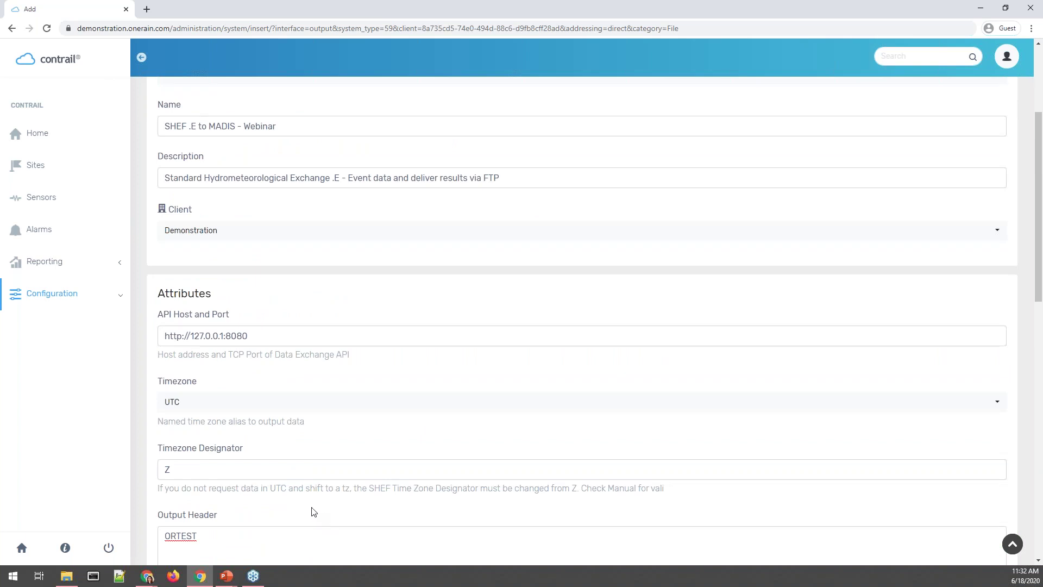
pyautogui.scroll(-1, 286, 406)
pyautogui.scroll(-2, 286, 406)
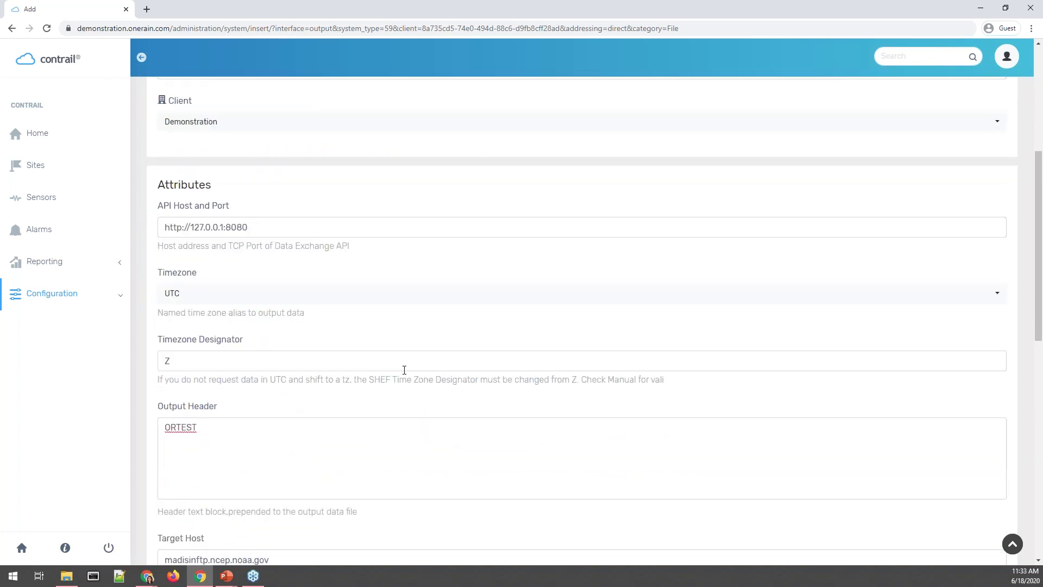
pyautogui.click(330, 426)
pyautogui.scroll(-5, 331, 427)
pyautogui.scroll(-1, 303, 282)
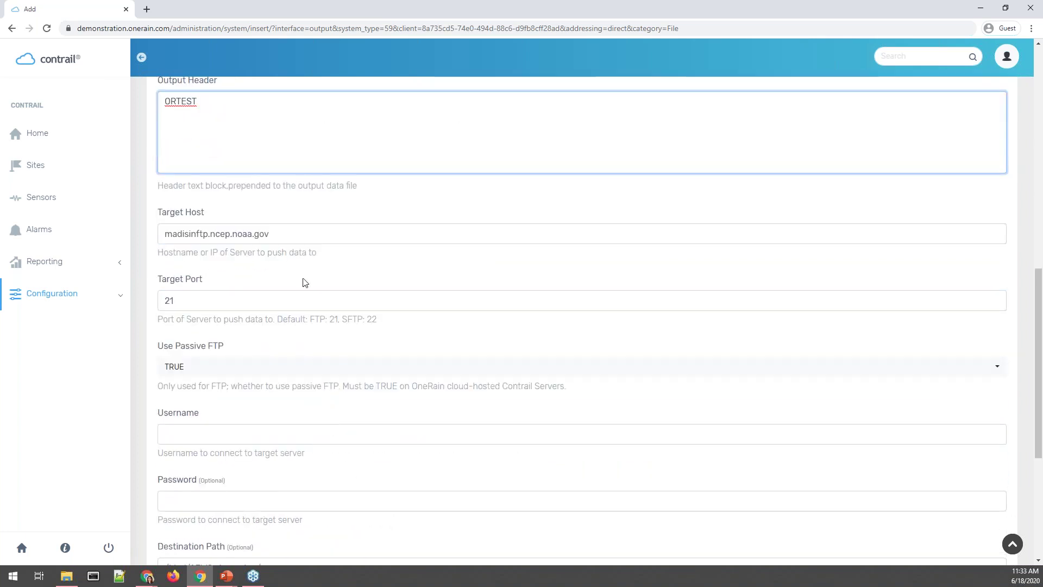
pyautogui.click(288, 428)
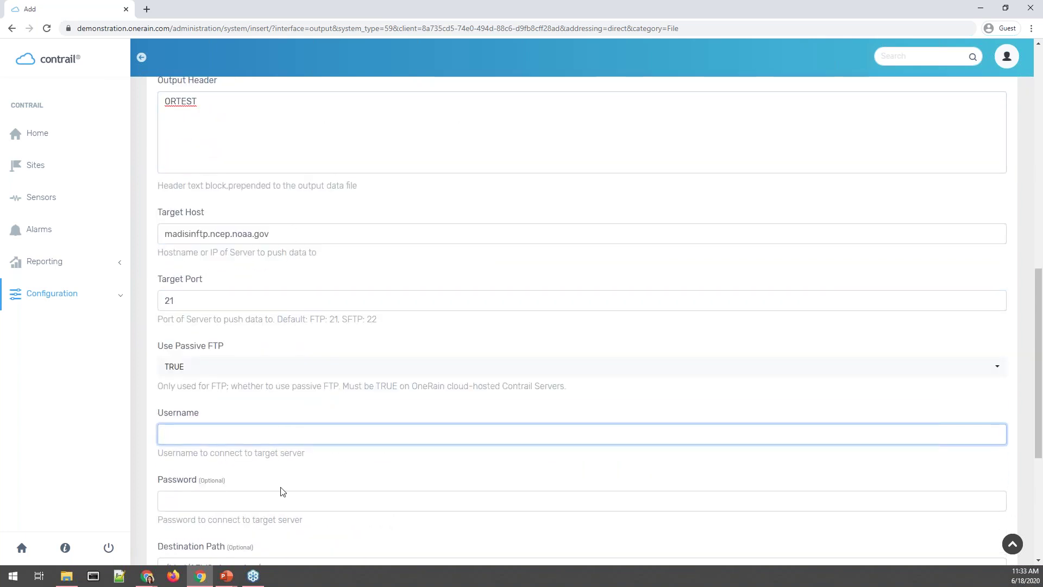
pyautogui.scroll(-3, 282, 492)
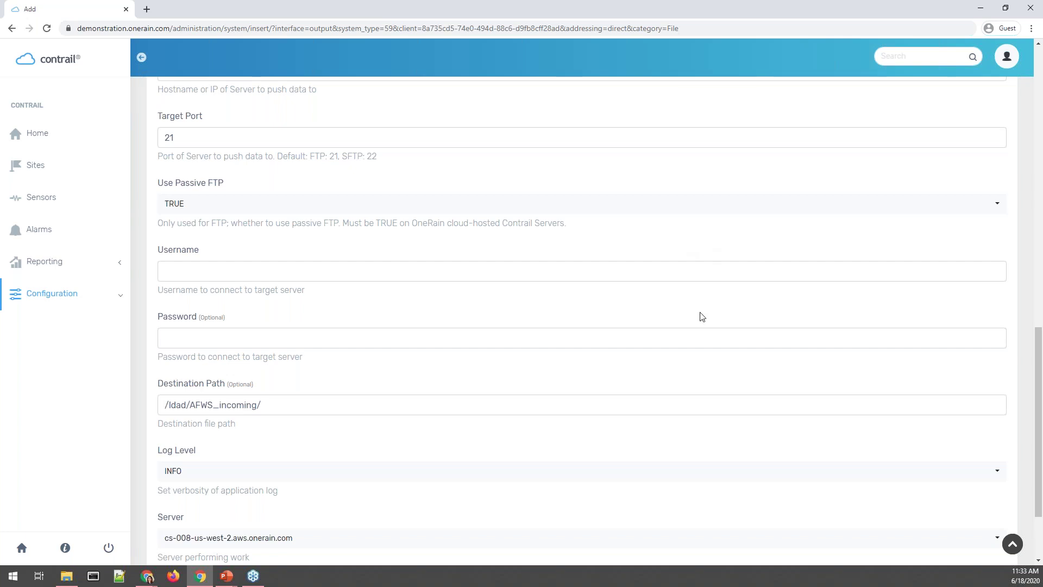
pyautogui.scroll(-2, 641, 433)
pyautogui.click(1009, 494)
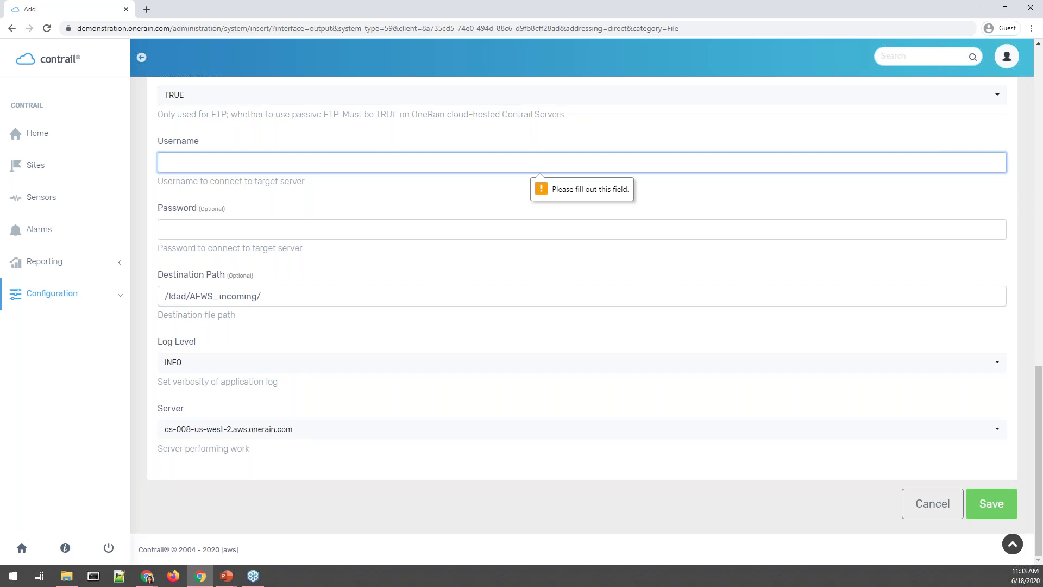
# Enter anonymous as the FTP username and the support e-mail address as the password.
pyautogui.write('a')
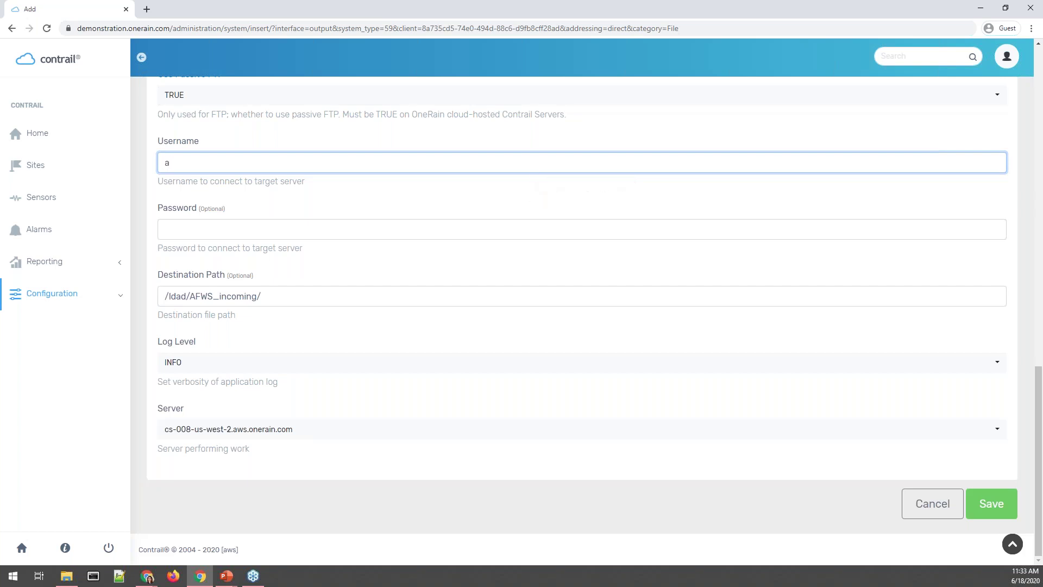
pyautogui.write('nony')
pyautogui.press('BackSpace')
pyautogui.press('BackSpace')
pyautogui.press('BackSpace')
pyautogui.write('onymous')
pyautogui.click(166, 229)
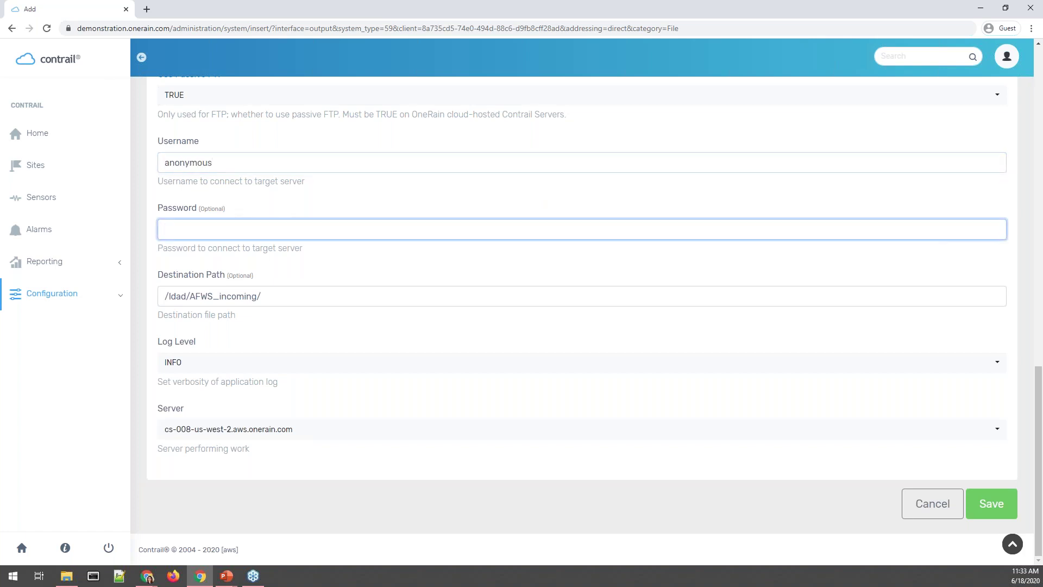
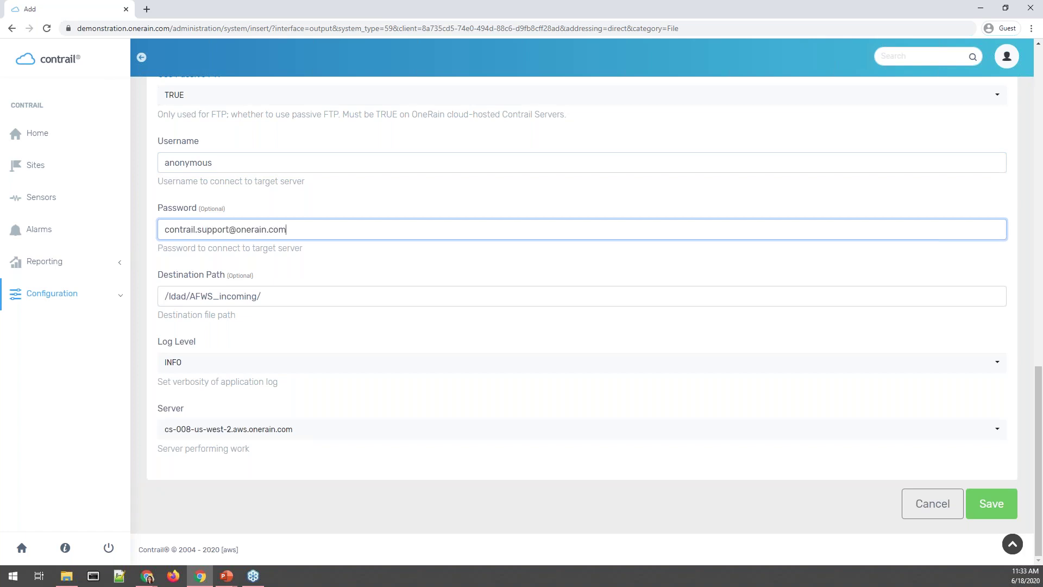
pyautogui.click(582, 522)
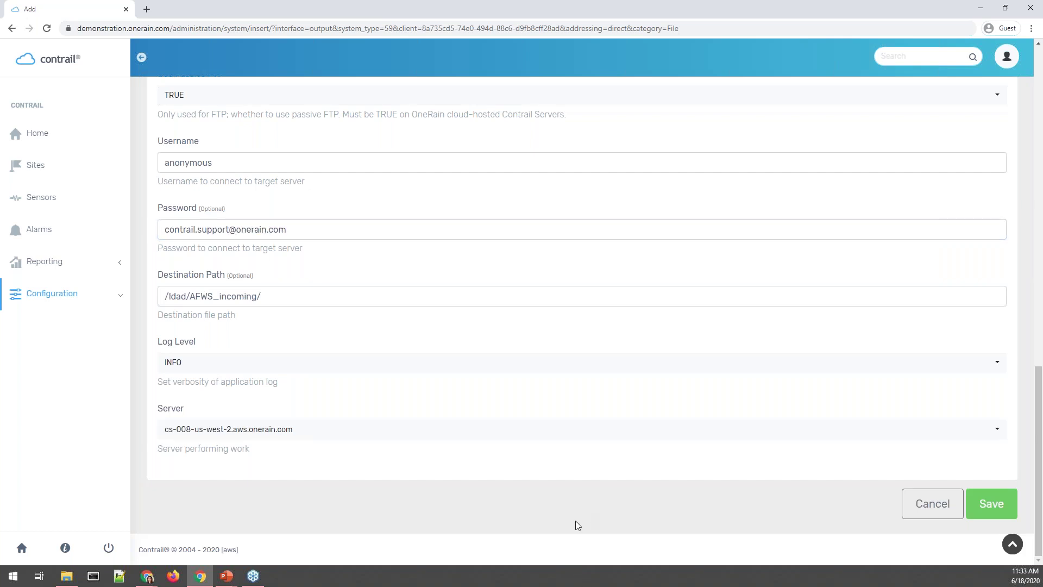
pyautogui.scroll(5, 413, 489)
pyautogui.scroll(10, 434, 475)
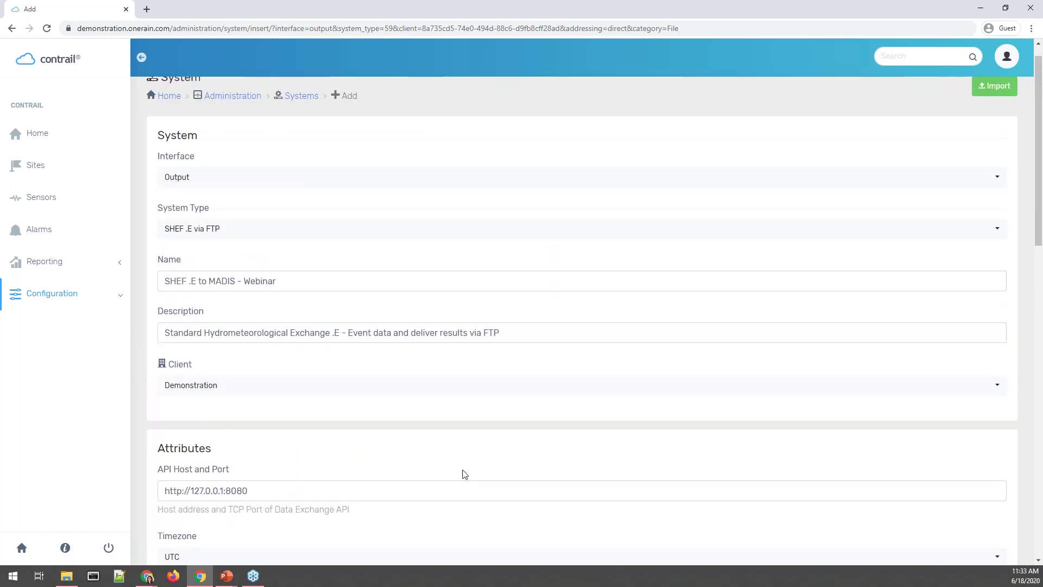
pyautogui.scroll(-15, 461, 473)
# Save the new SHEF .E to MADIS - Webinar output system.
pyautogui.click(1000, 501)
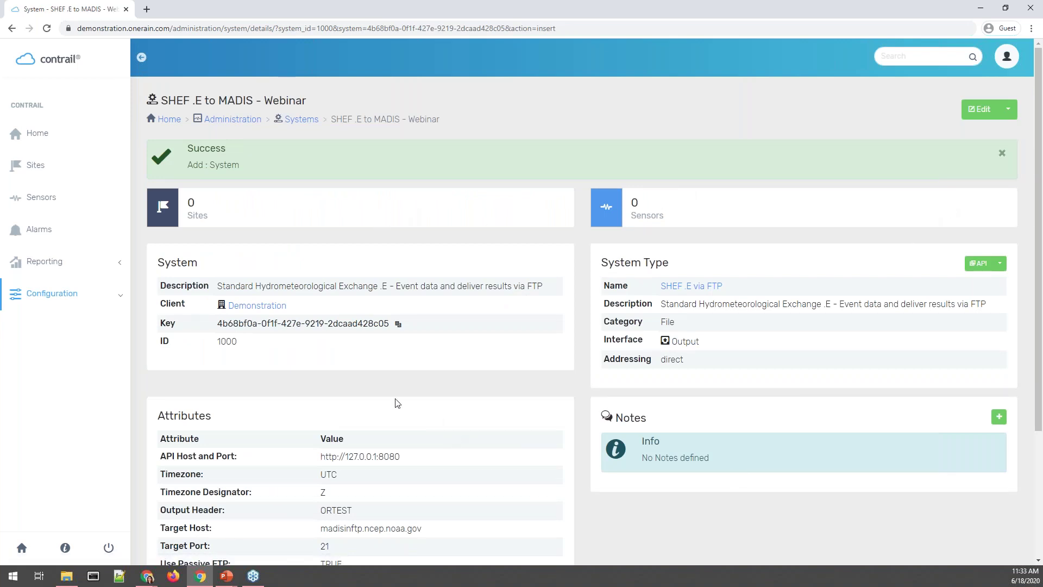
pyautogui.scroll(-1, 260, 296)
pyautogui.scroll(1, 652, 163)
# Edit the saved system, set Enable to No, and save it as Off.
pyautogui.click(984, 111)
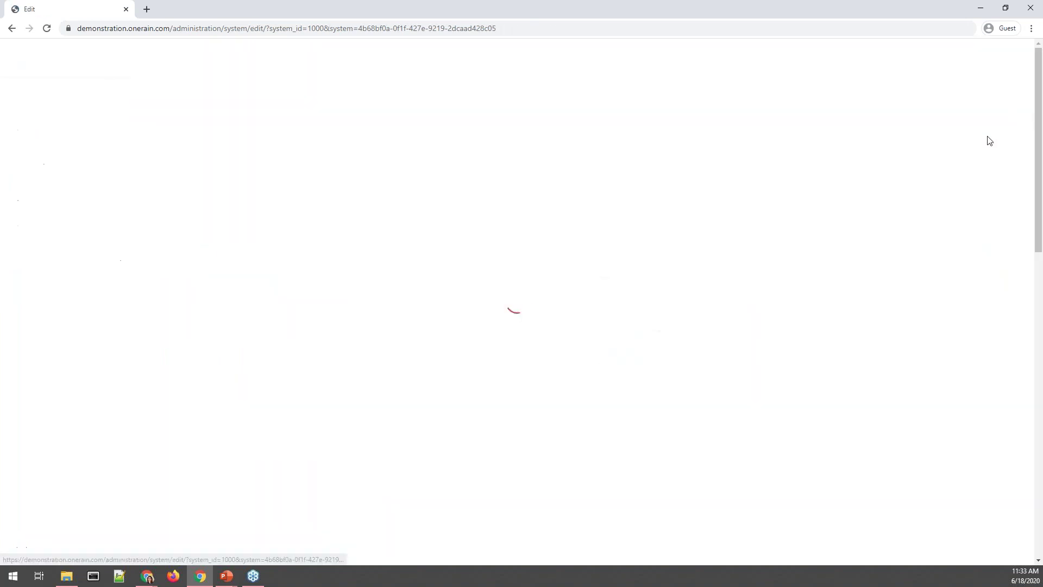
pyautogui.click(12, 28)
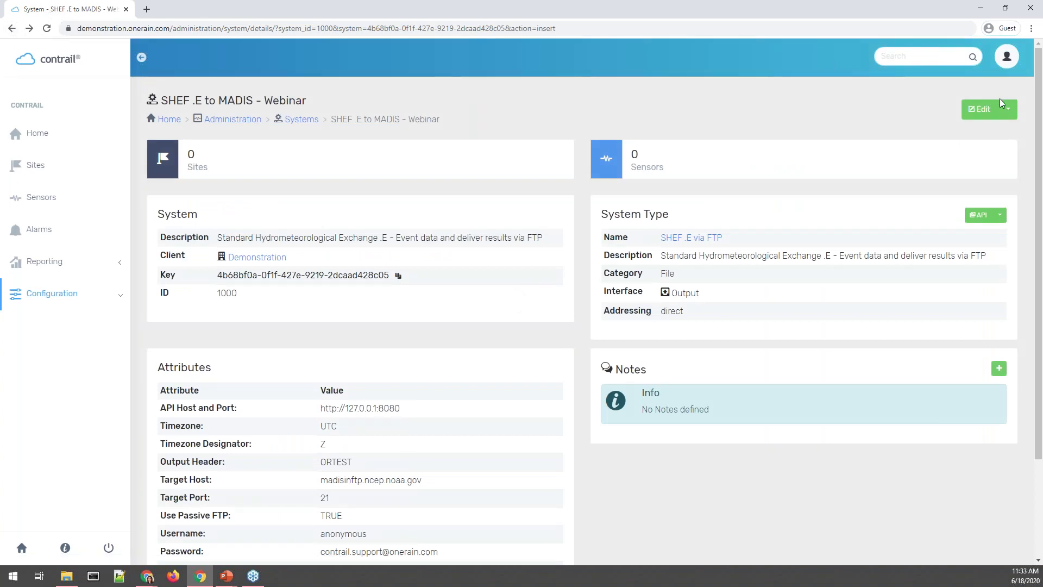
pyautogui.click(999, 106)
pyautogui.click(978, 200)
pyautogui.scroll(-14, 959, 293)
pyautogui.click(994, 502)
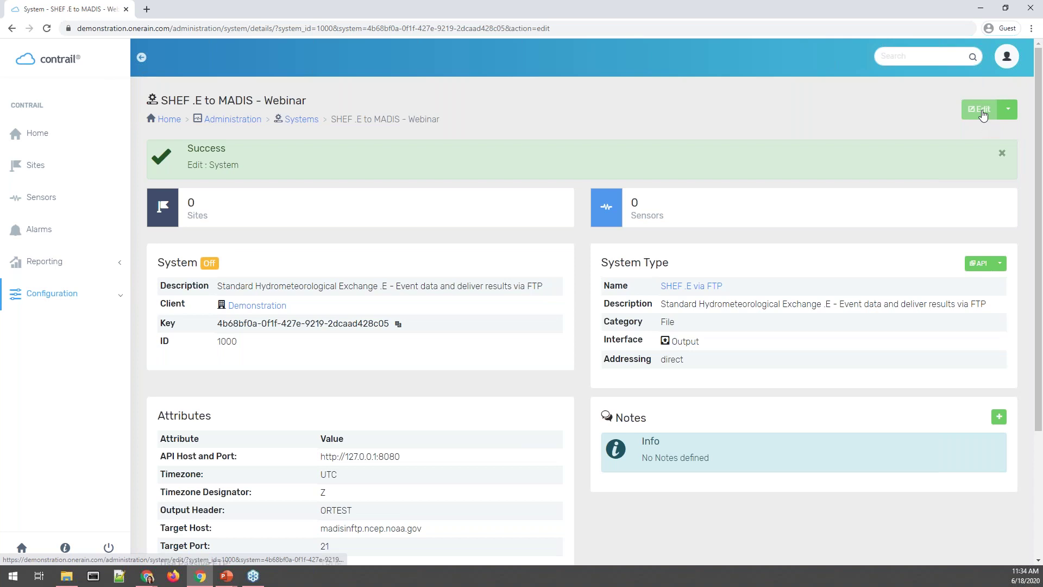
# Choose Output from the Edit dropdown to list the 356 candidate sensors.
pyautogui.click(1008, 110)
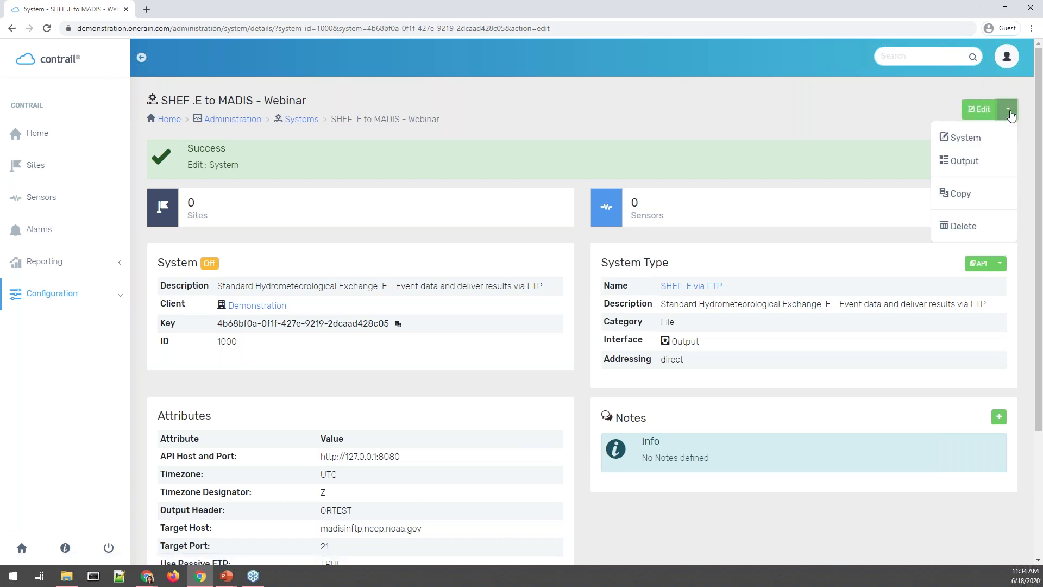
pyautogui.click(1008, 163)
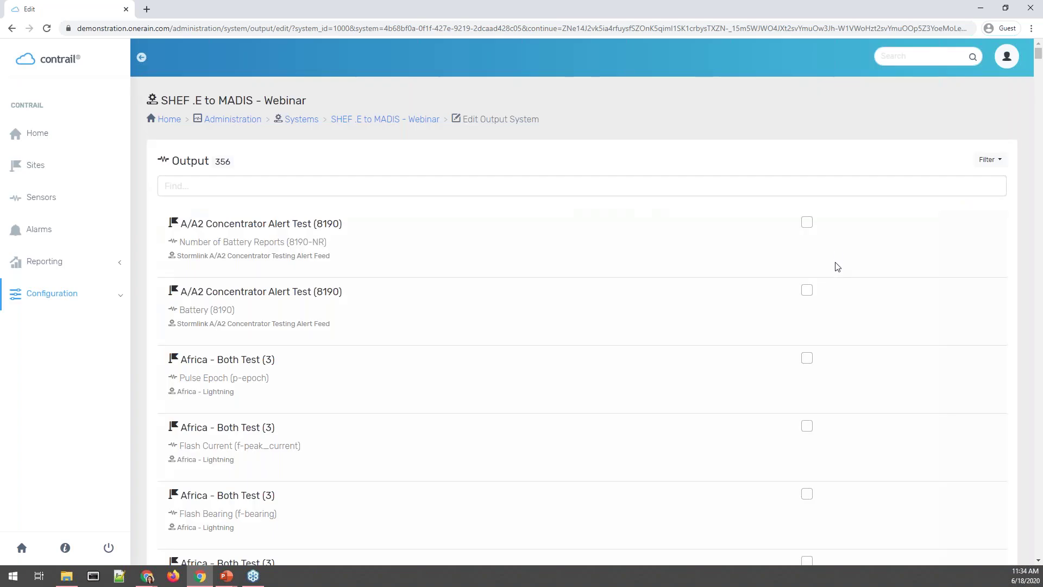
pyautogui.scroll(-10, 869, 248)
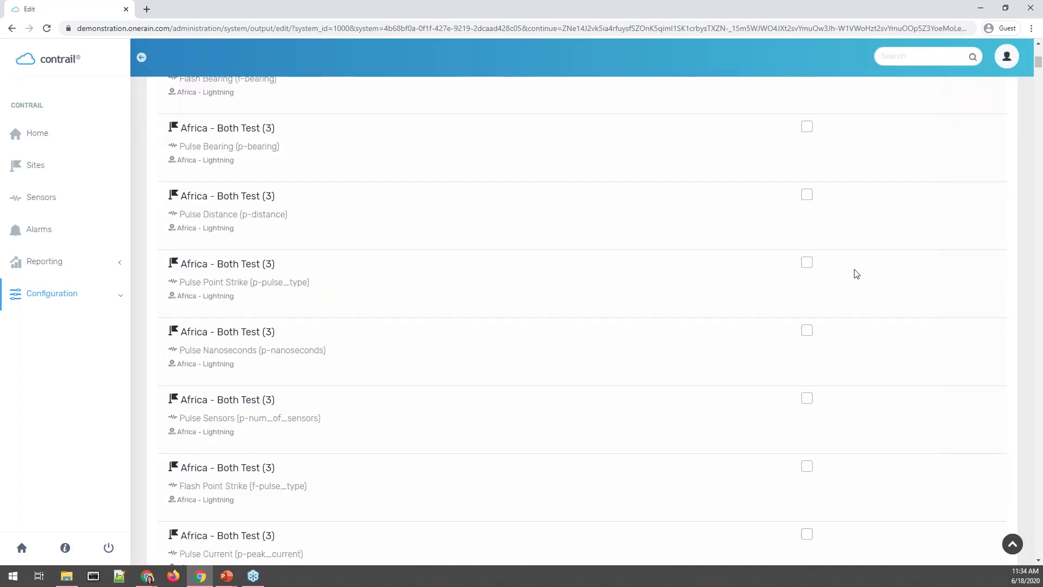
pyautogui.scroll(10, 872, 254)
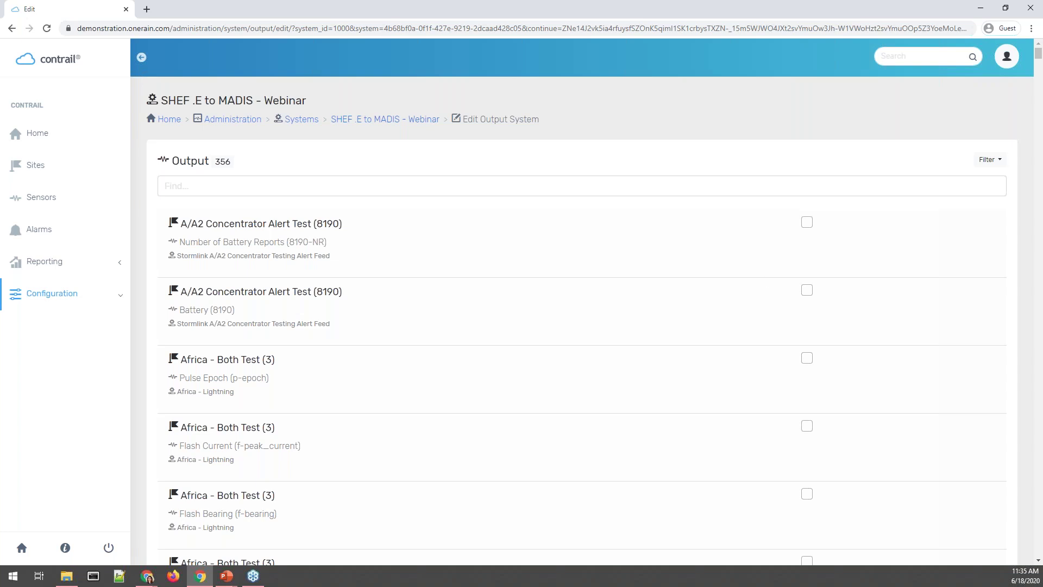
# Add Bullfrog Creek's Stage and Franklinville Rain Gage's Rain Increment sensors to the output.
pyautogui.click(368, 184)
pyautogui.write('S')
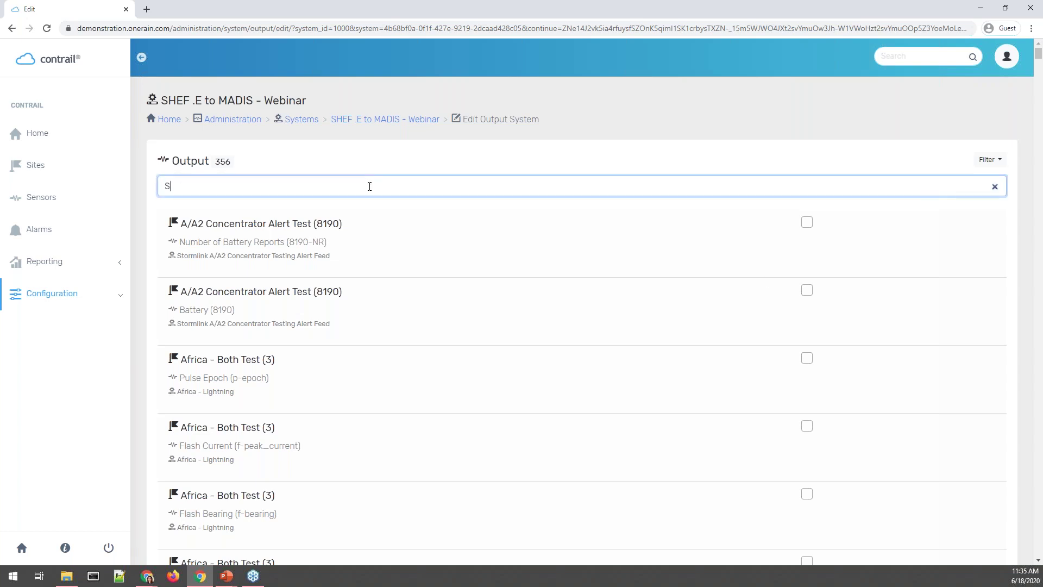
pyautogui.write('tage')
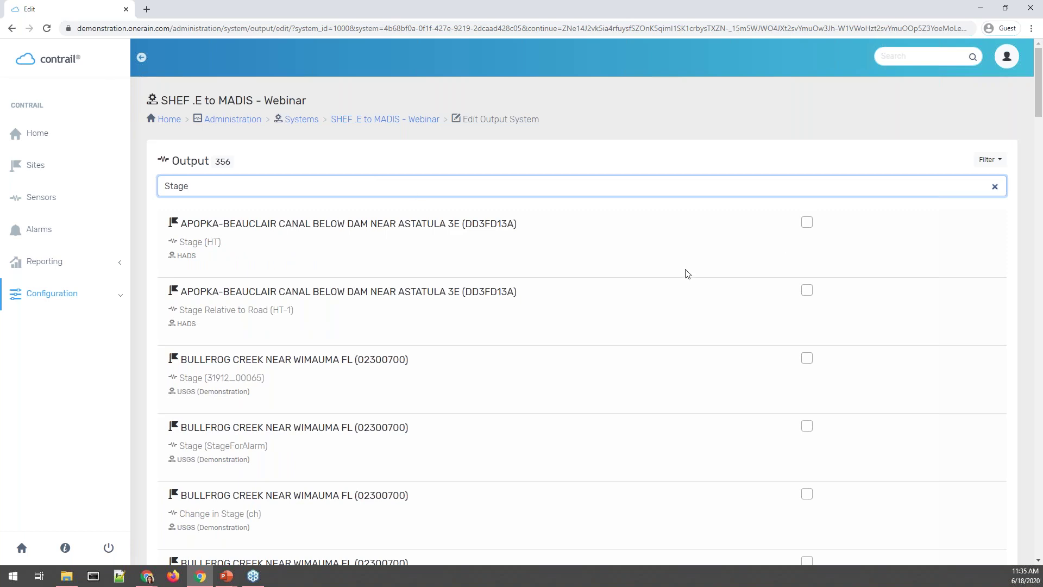
pyautogui.click(807, 358)
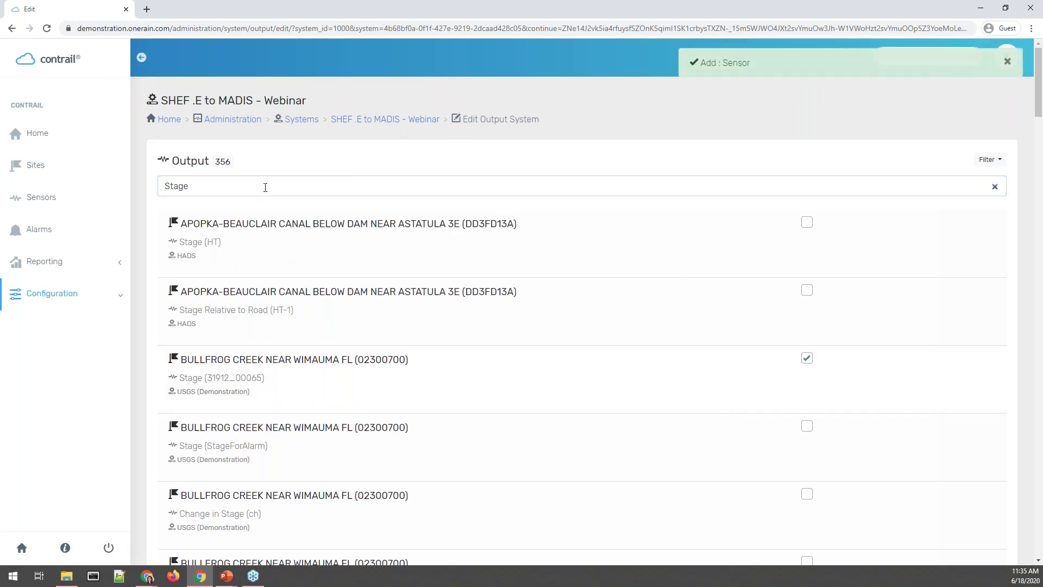
pyautogui.doubleClick(209, 185)
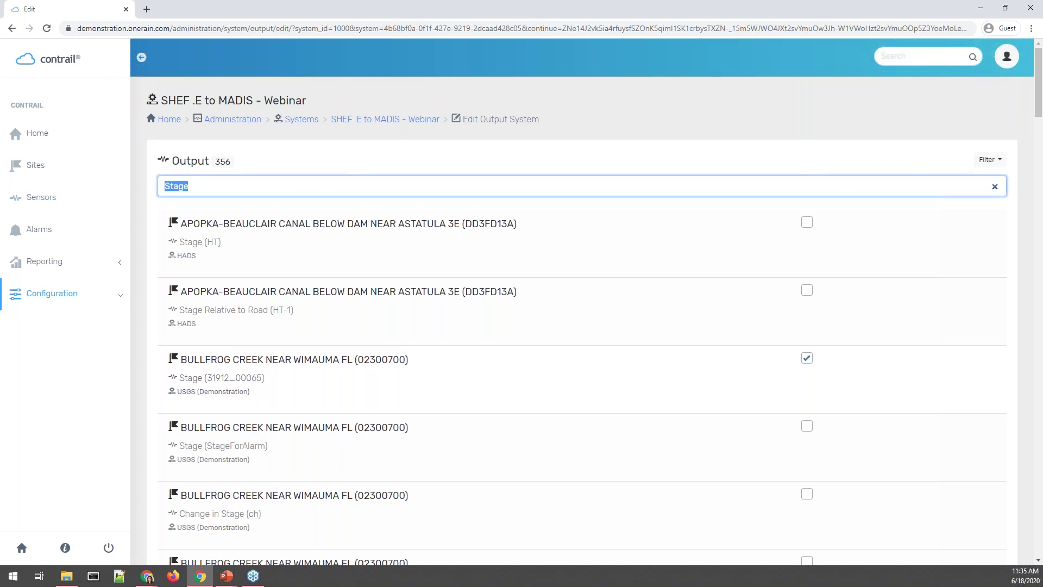
pyautogui.write('Rain')
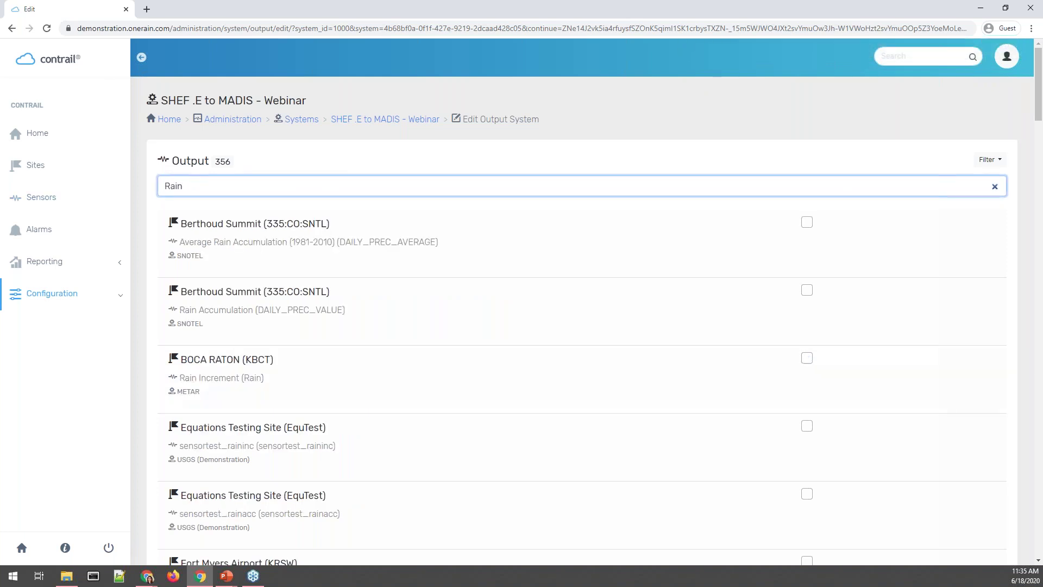
pyautogui.write(' In')
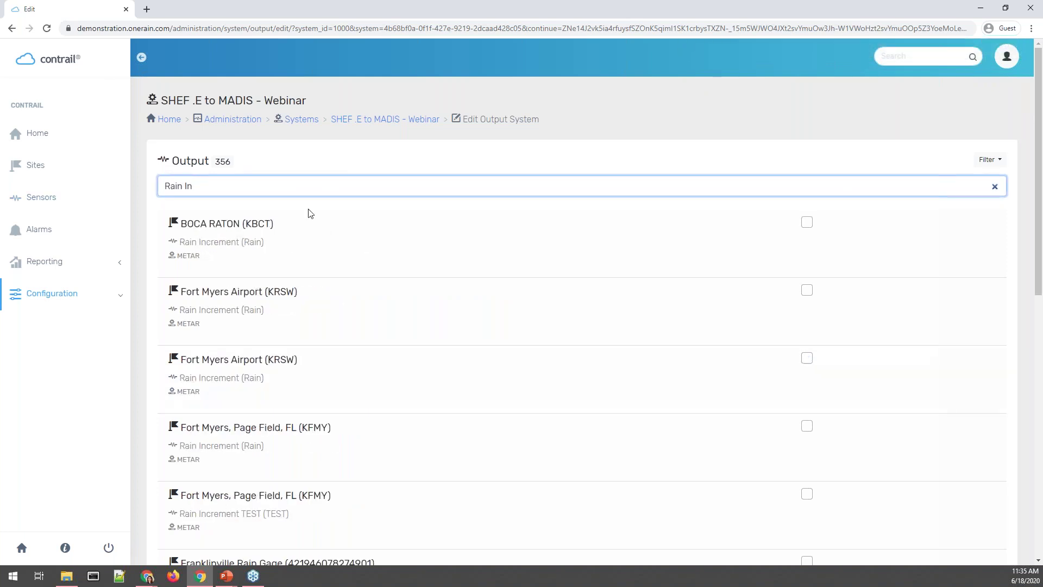
pyautogui.scroll(-5, 671, 416)
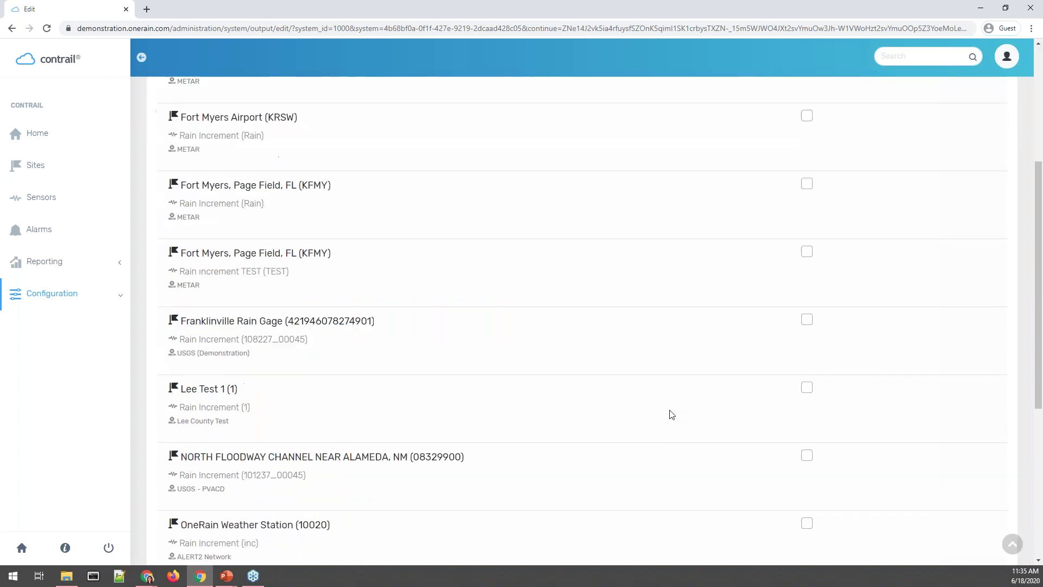
pyautogui.click(806, 290)
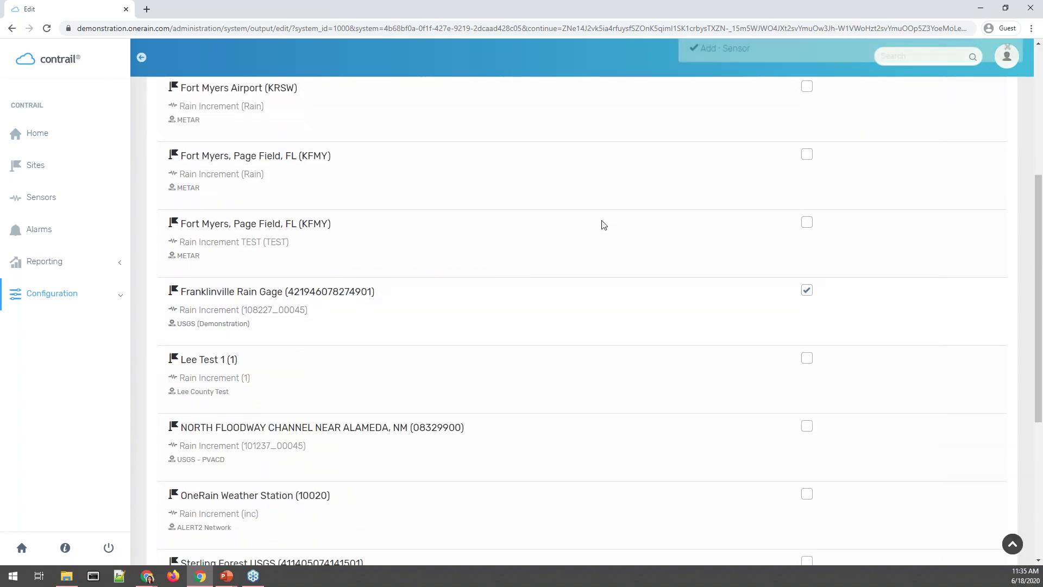
pyautogui.scroll(5, 489, 242)
# Add Sweetwater Dam's Reservoir Elevation sensor and confirm the three-sensor selection.
pyautogui.tripleClick(233, 184)
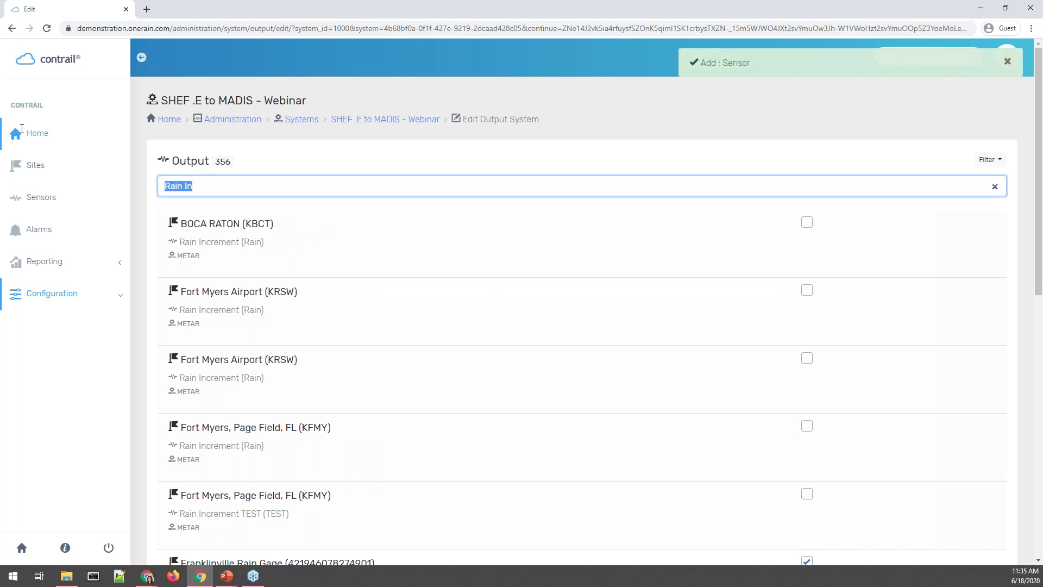
pyautogui.write('Poin')
pyautogui.press('BackSpace')
pyautogui.press('BackSpace')
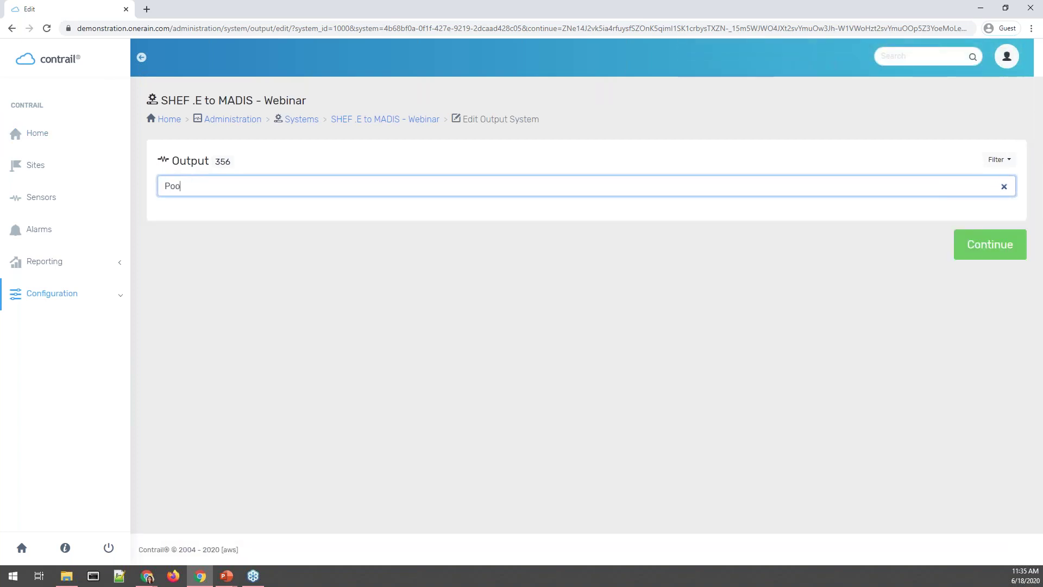
pyautogui.press('BackSpace')
pyautogui.press('BackSpace')
pyautogui.write('R')
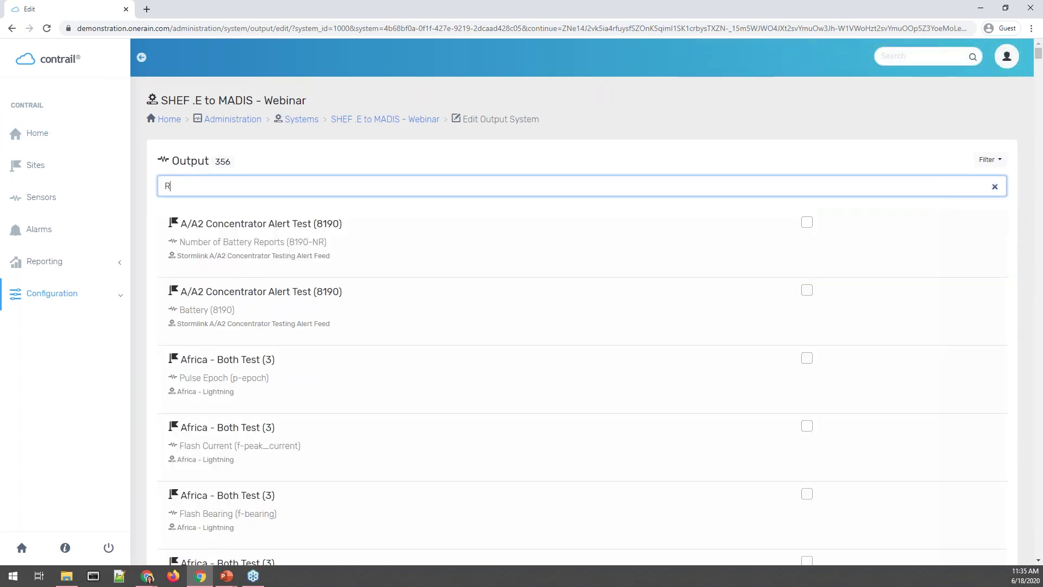
pyautogui.write('eser')
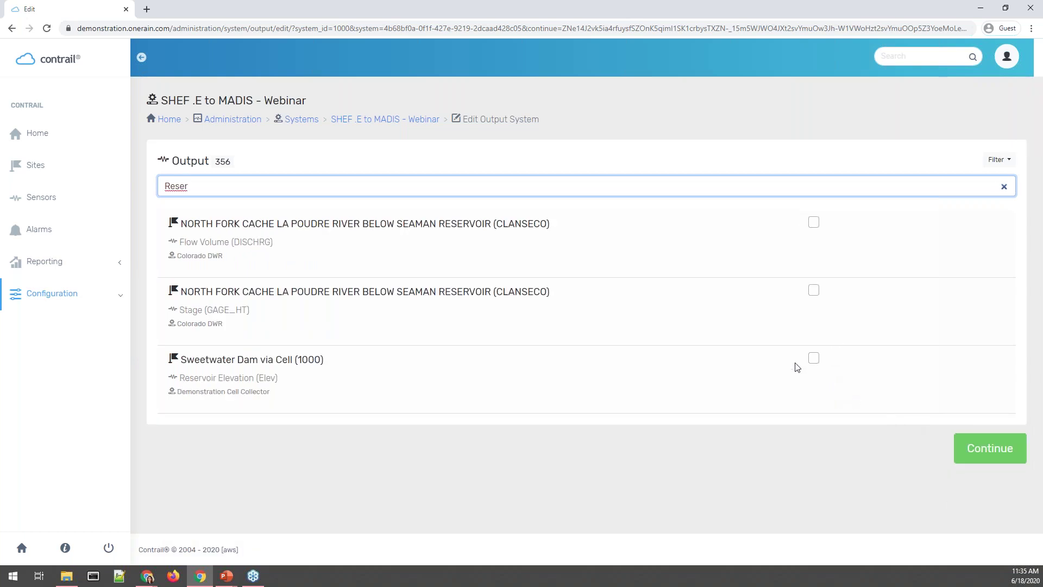
pyautogui.click(815, 358)
pyautogui.click(977, 454)
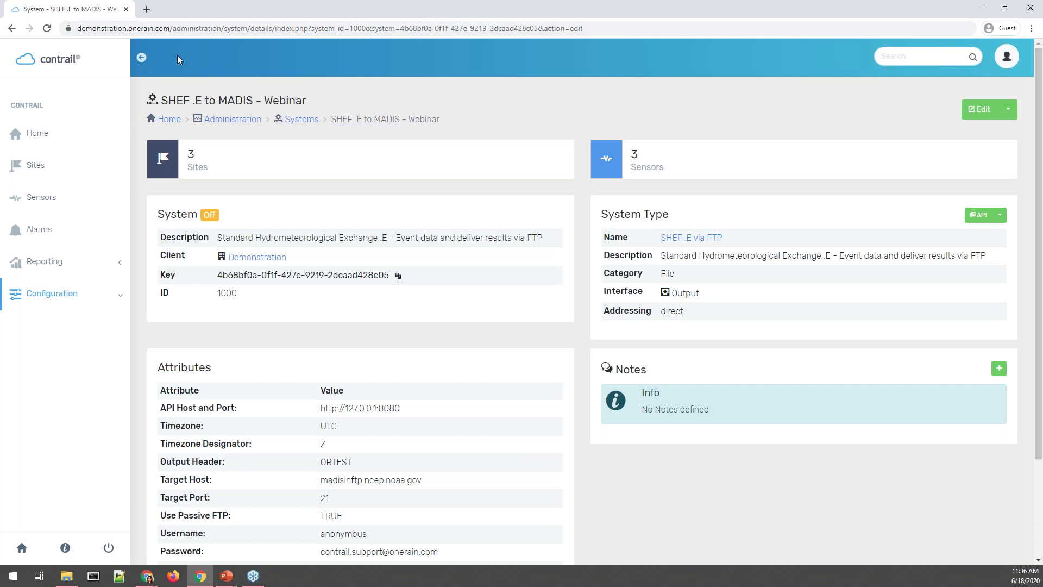
# Show the system's three sites and highlight Bullfrog Creek's site ID.
pyautogui.click(490, 156)
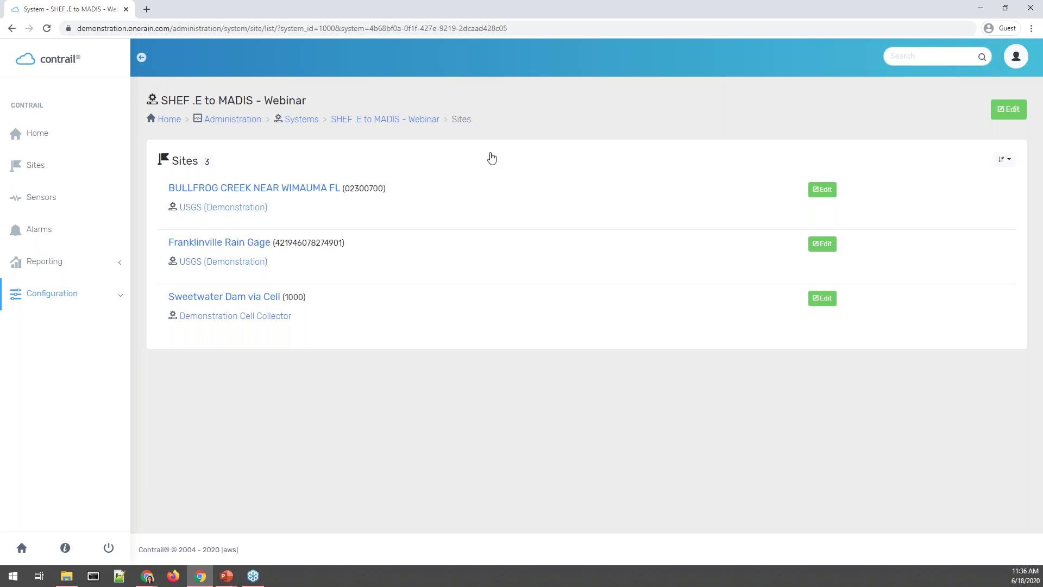
pyautogui.moveTo(345, 188); pyautogui.dragTo(385, 189)
# Remap Bullfrog Creek's output site ID from 02300700 to BCWF1.
pyautogui.click(826, 188)
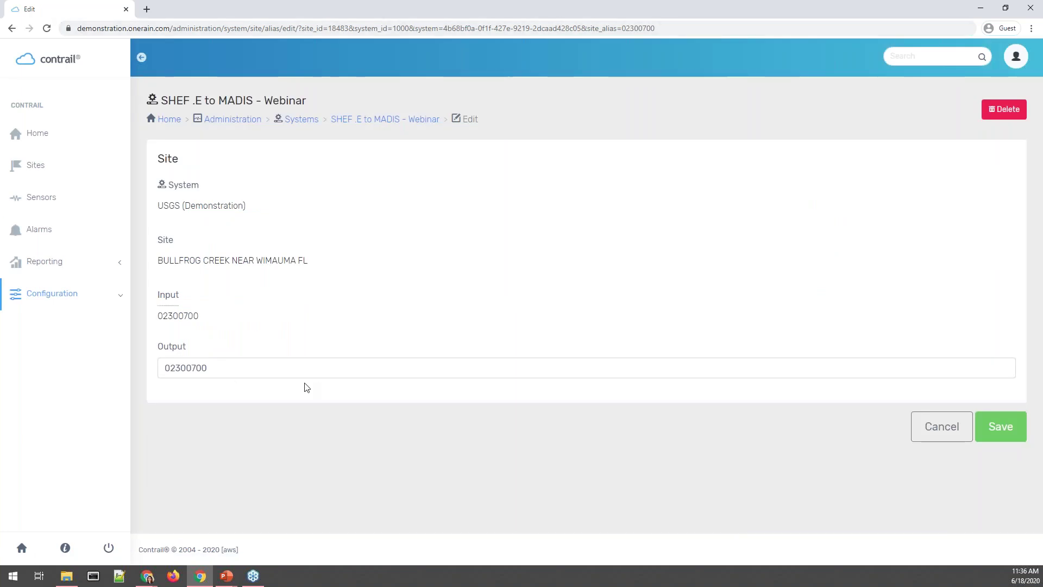
pyautogui.doubleClick(214, 369)
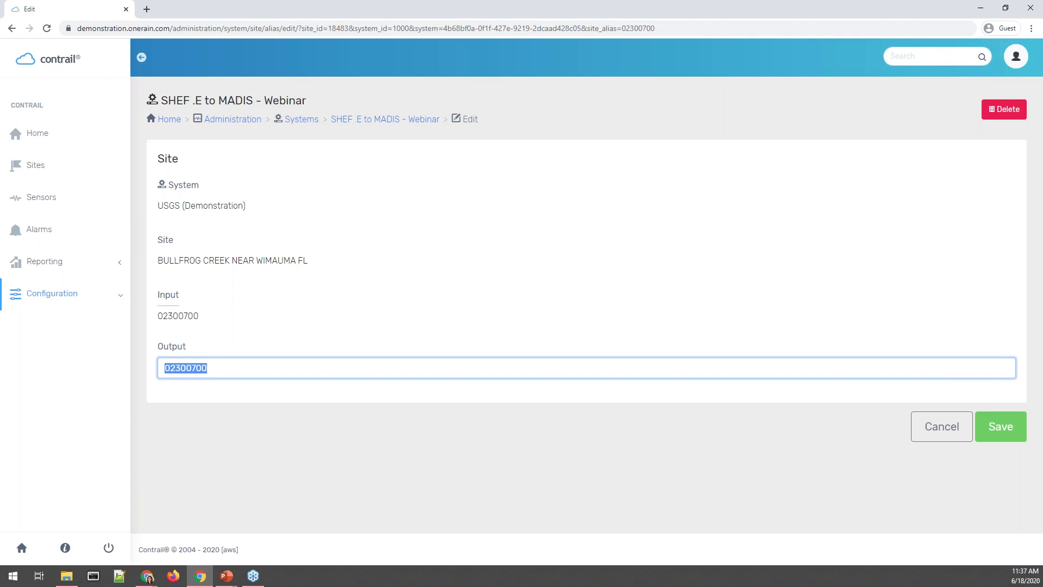
pyautogui.write('BCWF1')
pyautogui.click(1005, 426)
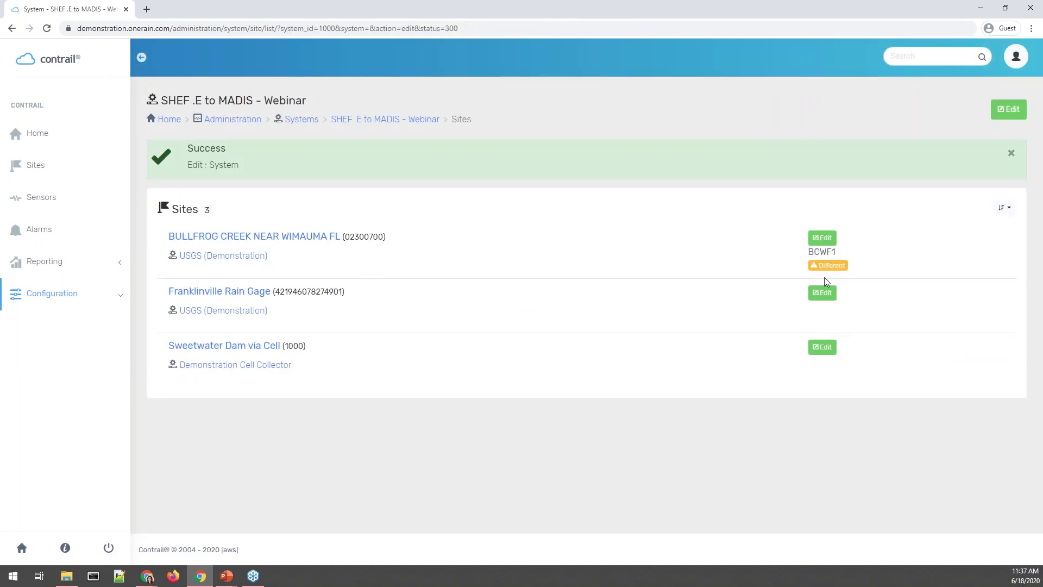
pyautogui.moveTo(807, 252); pyautogui.dragTo(842, 254)
pyautogui.click(875, 317)
pyautogui.moveTo(808, 254); pyautogui.dragTo(848, 267)
pyautogui.click(531, 247)
pyautogui.moveTo(809, 255); pyautogui.dragTo(846, 259)
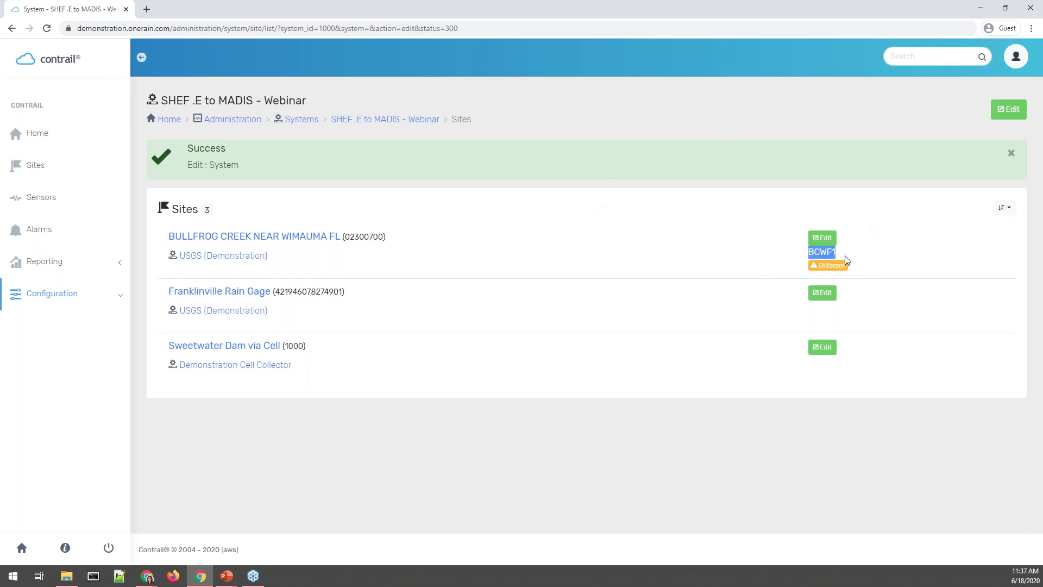
pyautogui.click(823, 293)
pyautogui.moveTo(242, 368); pyautogui.dragTo(82, 300)
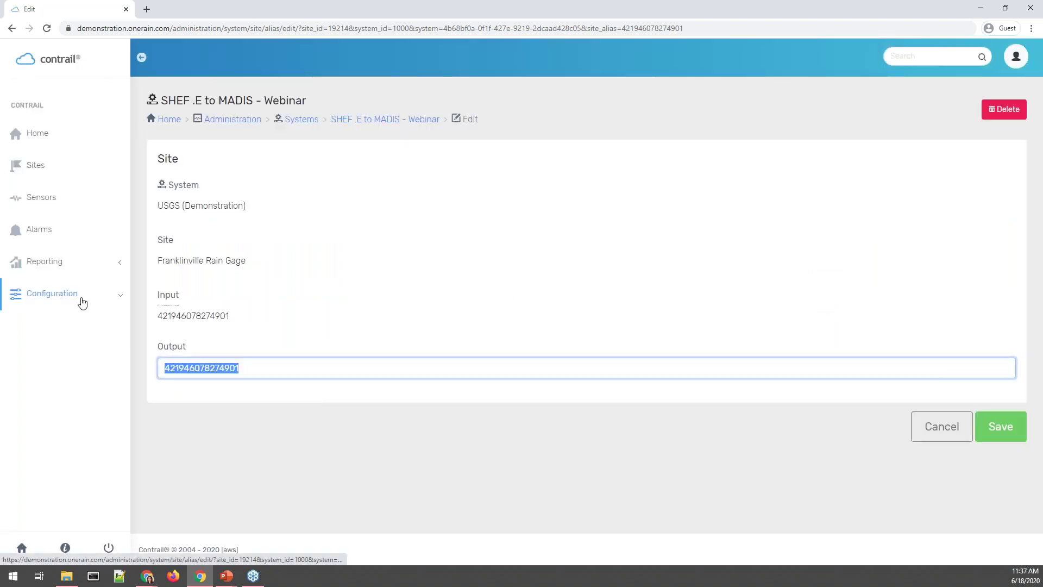
pyautogui.write('FRGU1')
pyautogui.click(1001, 426)
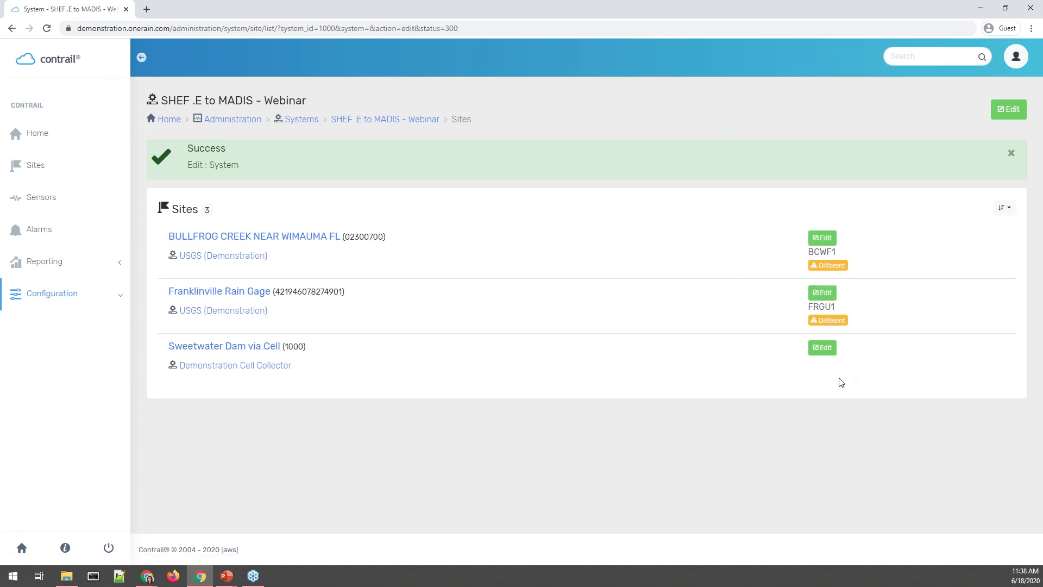
pyautogui.click(1025, 109)
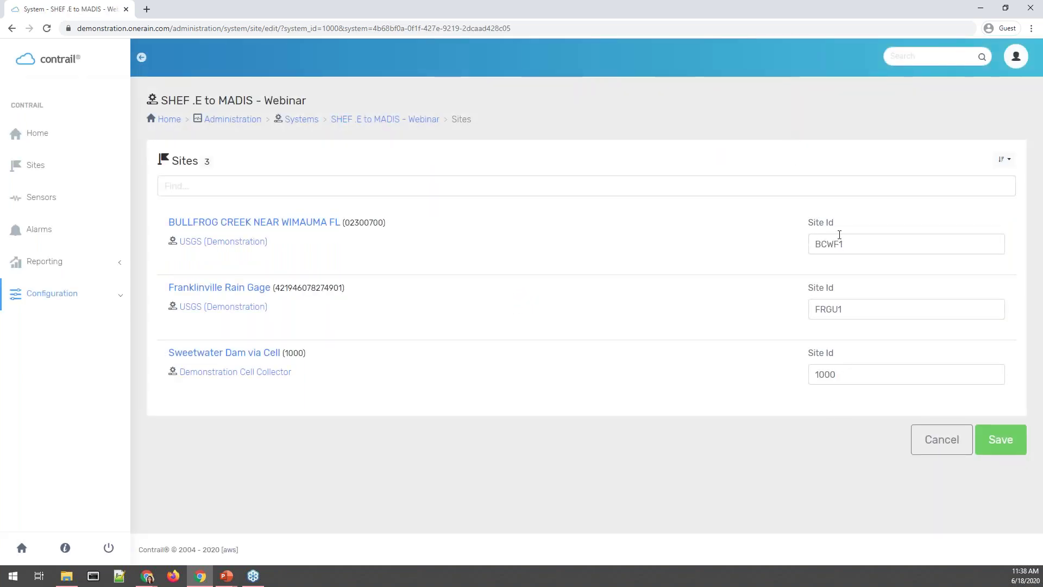
# Change Sweetwater Dam via Cell's site ID from 1000 to SWDC2 and return to system details.
pyautogui.click(872, 375)
pyautogui.doubleClick(872, 375)
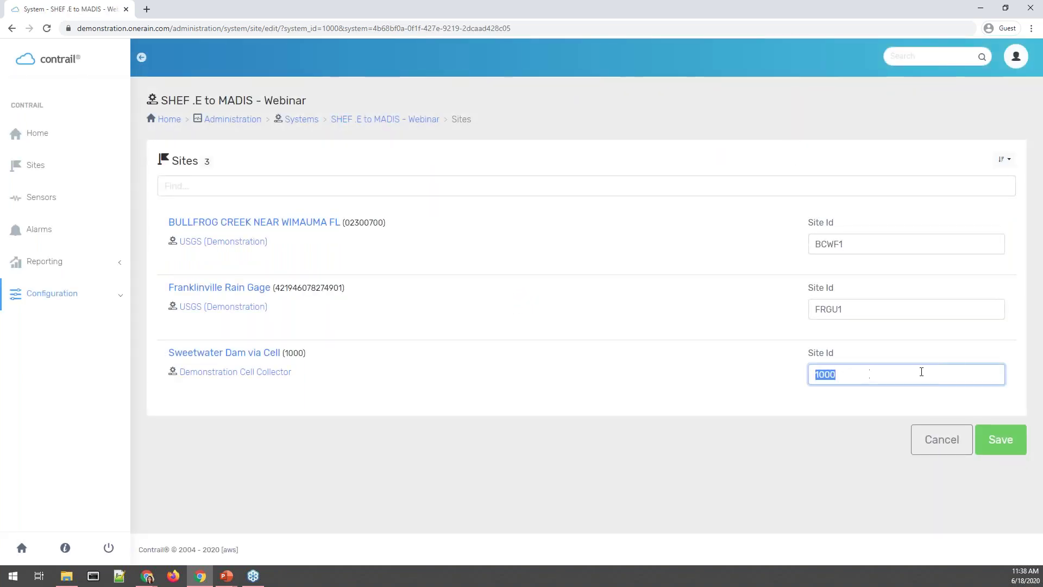
pyautogui.write('S')
pyautogui.press('BackSpace')
pyautogui.write('SWDC2')
pyautogui.click(1013, 450)
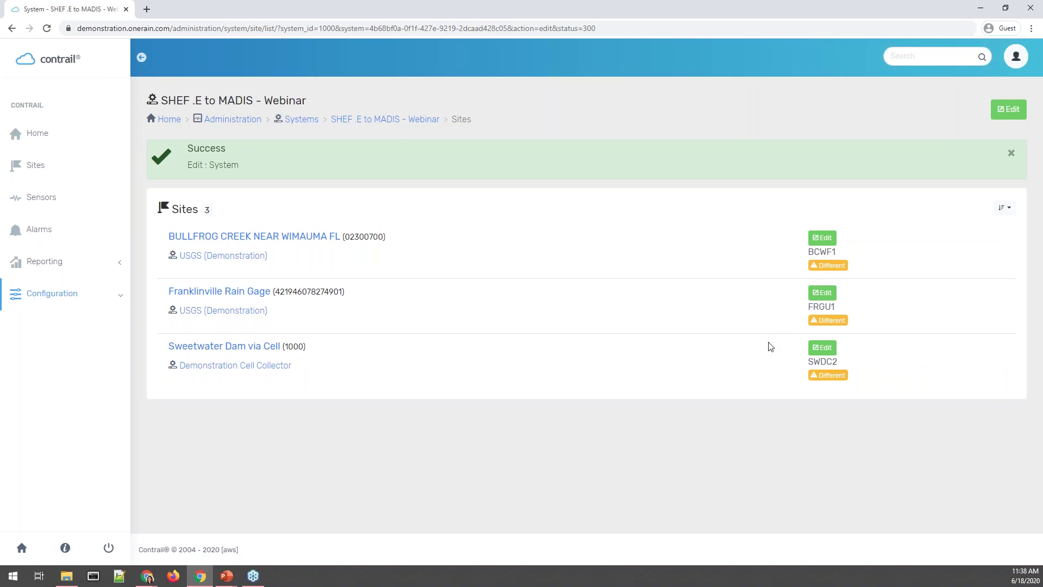
pyautogui.click(343, 121)
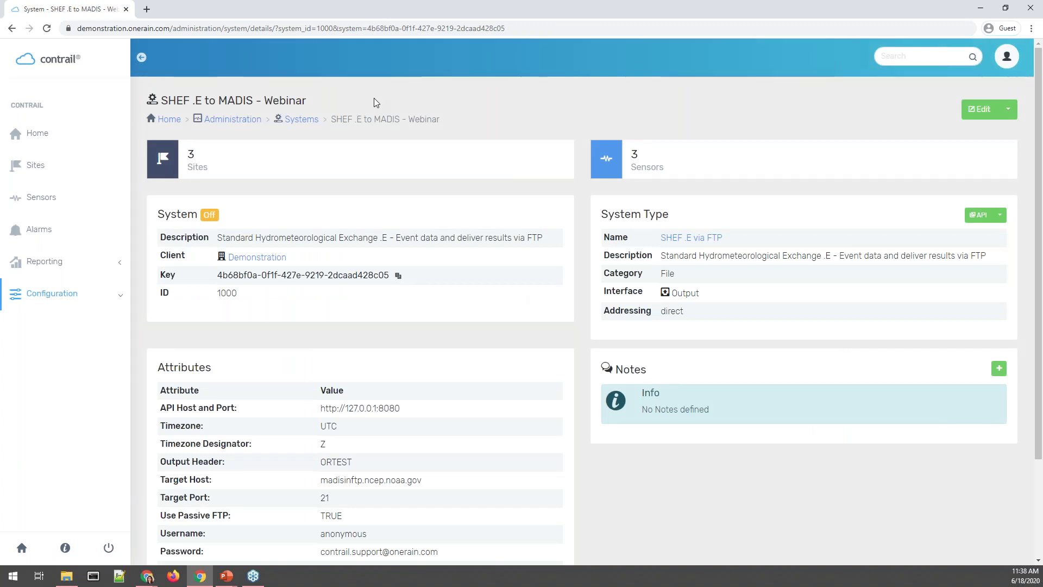
# Show the Rain Increment, Reservoir Elevation and Stage sensors in the Sensors list.
pyautogui.click(738, 166)
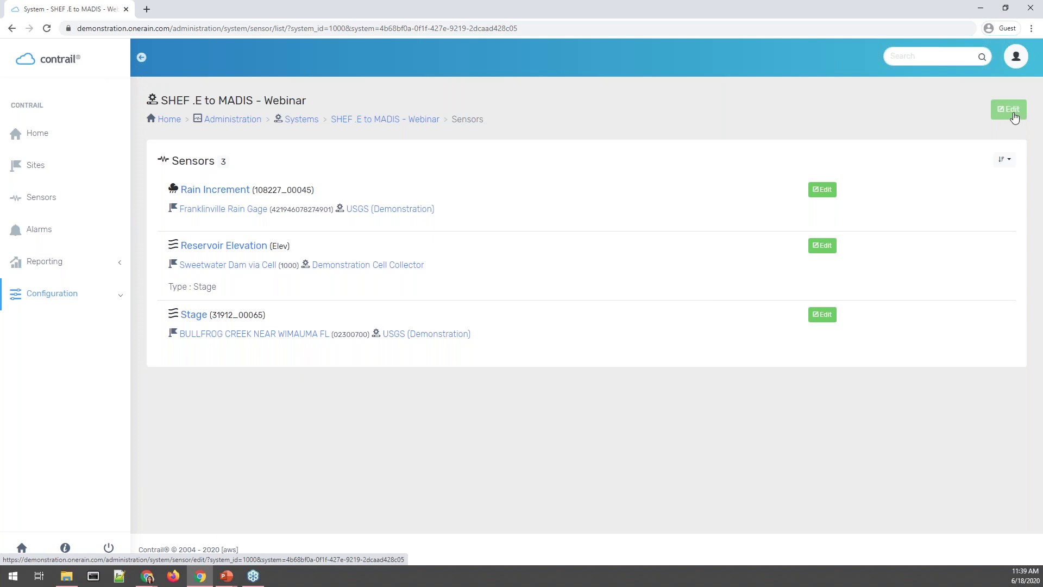
# Set sensor IDs to PC for Rain Increment, HP for Reservoir Elevation, HG for Stage.
pyautogui.click(1013, 118)
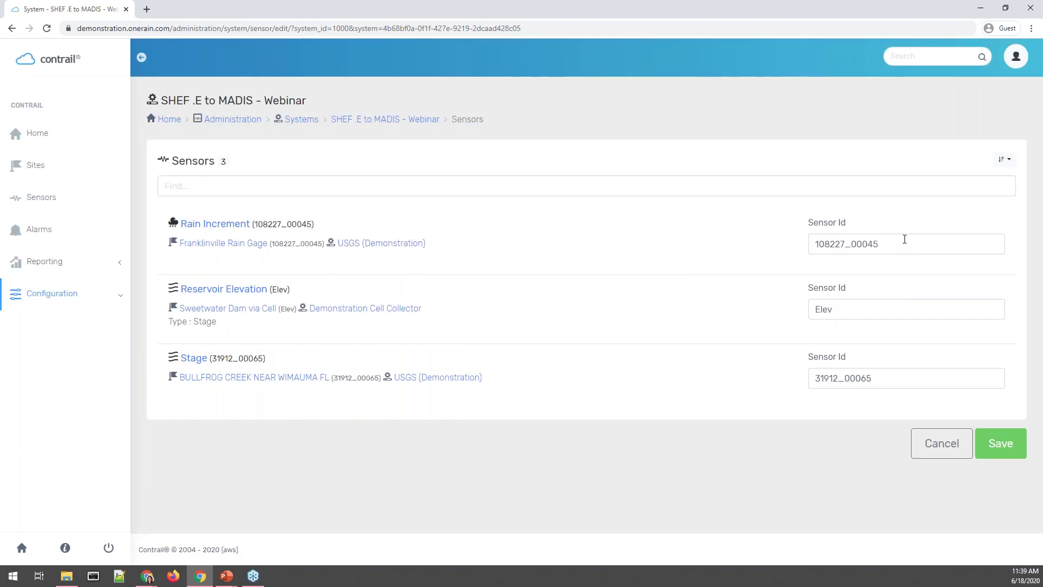
pyautogui.doubleClick(908, 242)
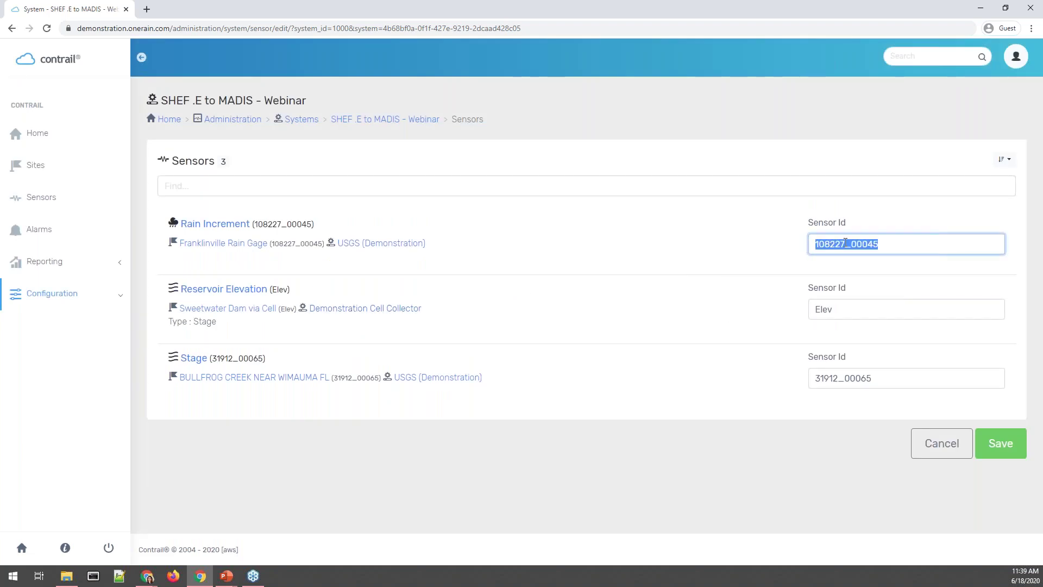
pyautogui.write('PC')
pyautogui.moveTo(847, 297); pyautogui.dragTo(798, 309)
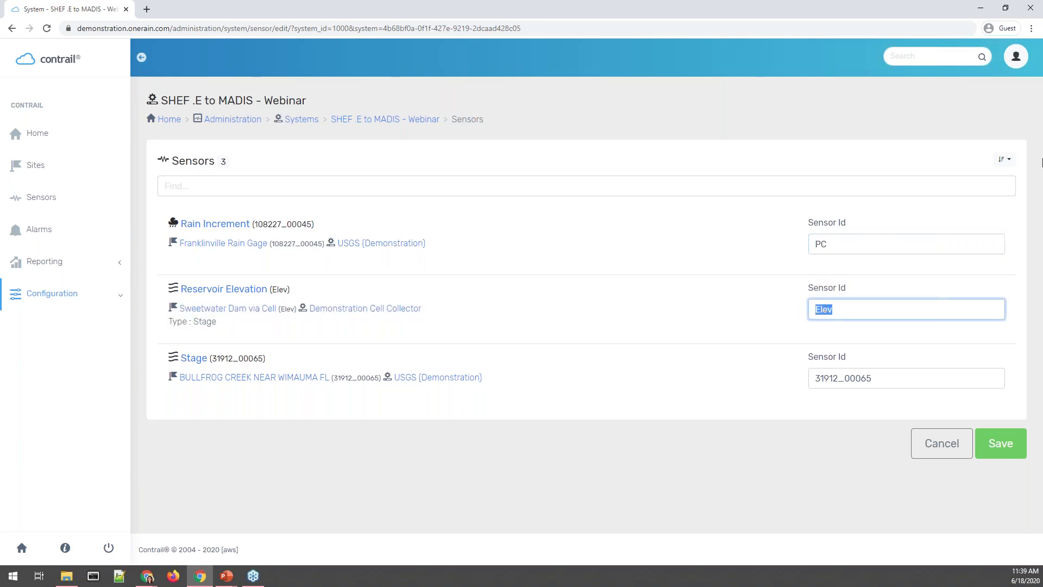
pyautogui.write('HP')
pyautogui.doubleClick(858, 377)
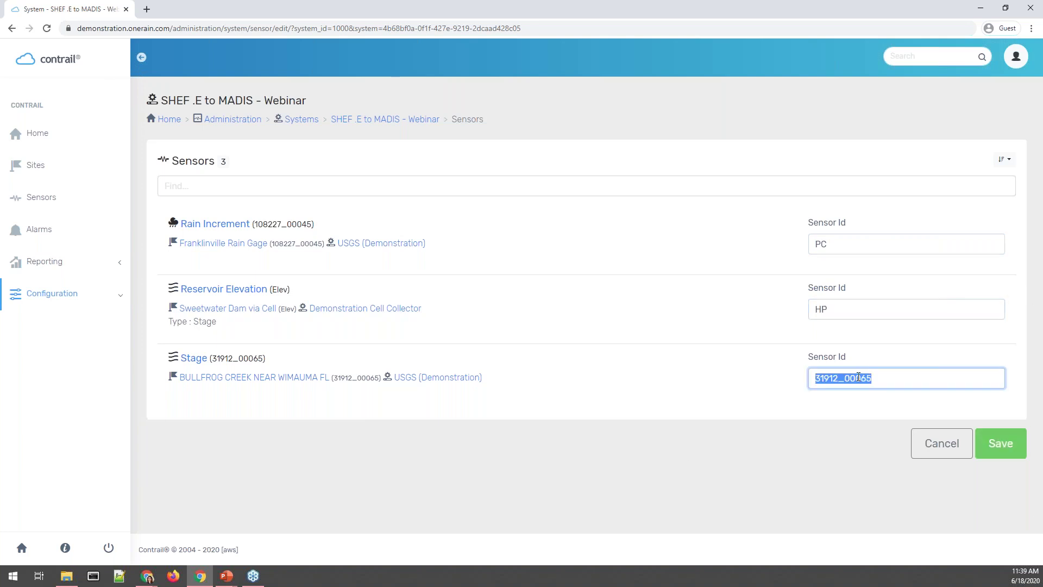
pyautogui.write('HG')
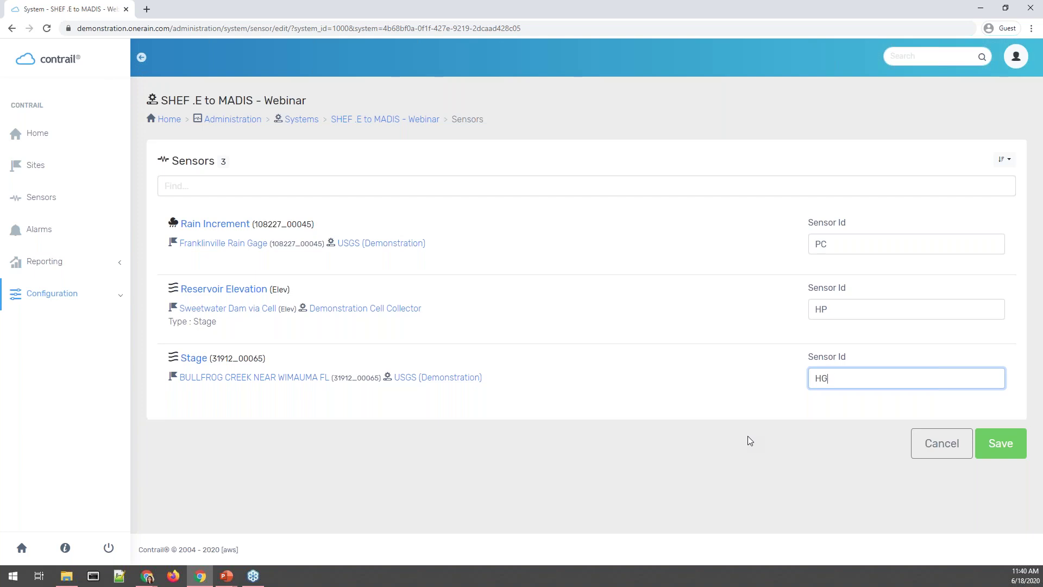
pyautogui.click(862, 252)
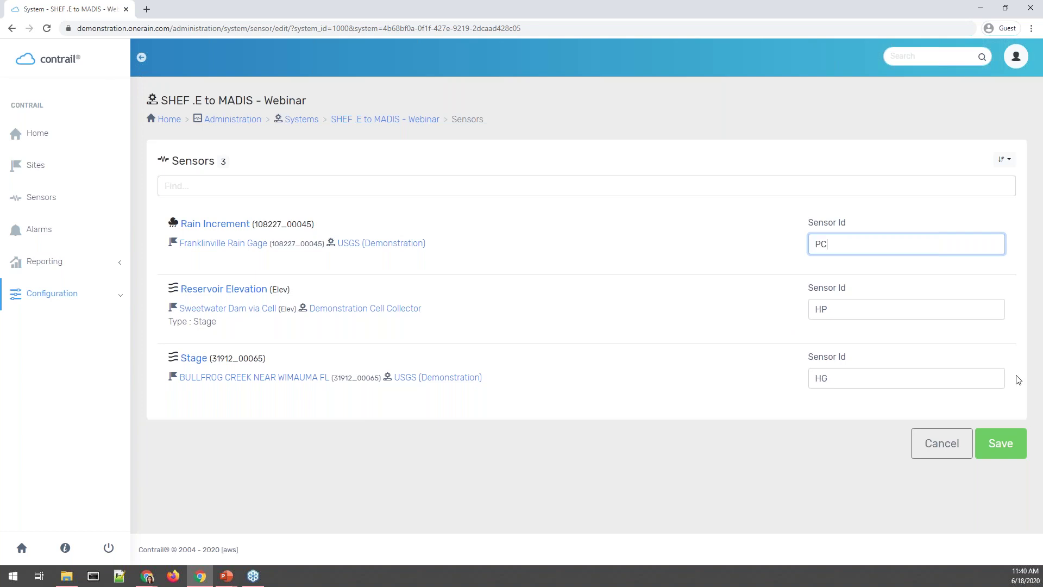
pyautogui.click(1017, 456)
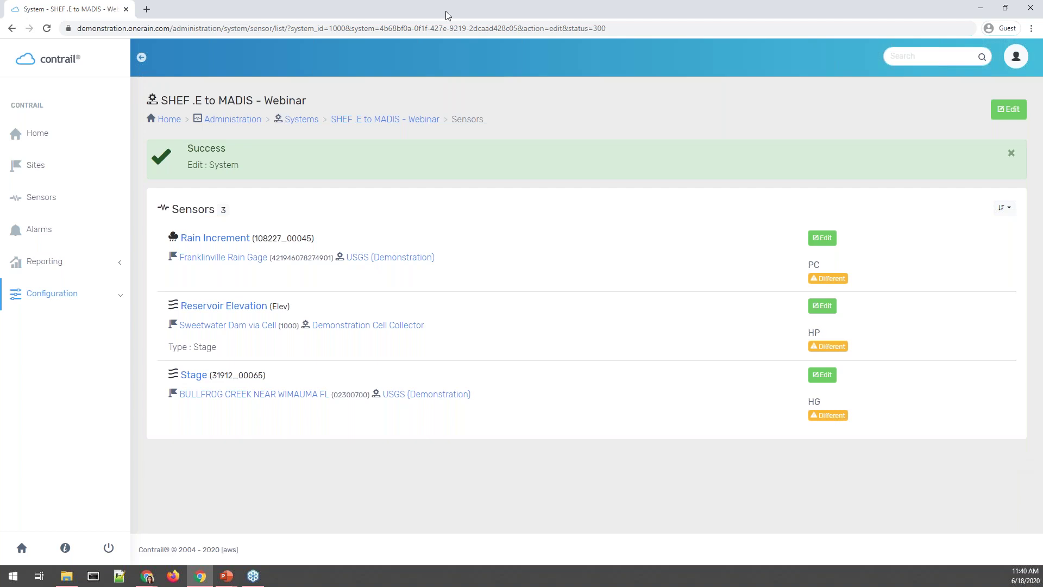
# Return to the SHEF .E to MADIS - Webinar details page and open its Edit menu.
pyautogui.click(355, 122)
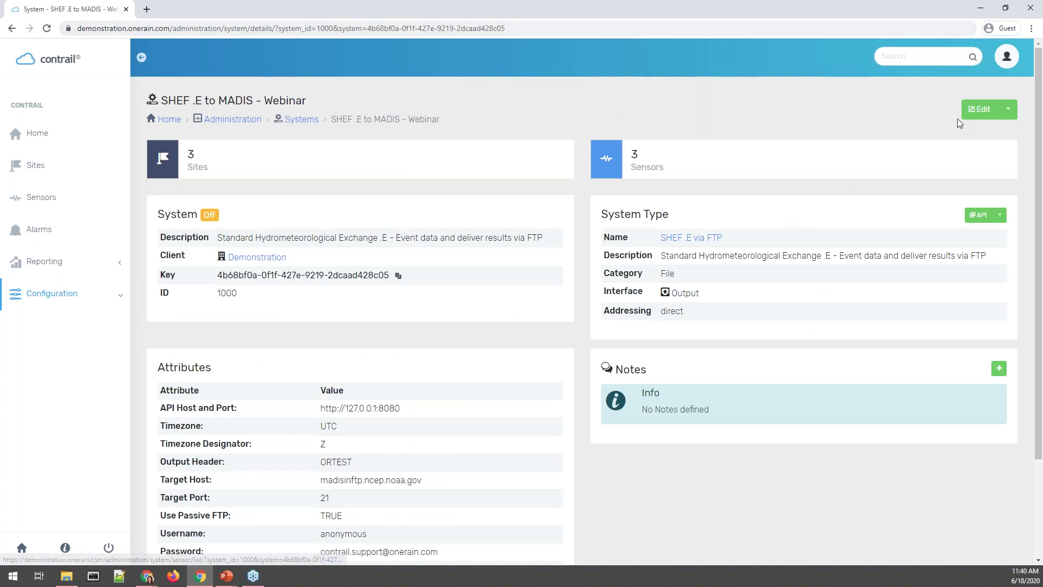
pyautogui.click(1009, 110)
# Add BOCA RATON (KBCT)'s Rain Increment sensor to the output system.
pyautogui.click(1003, 162)
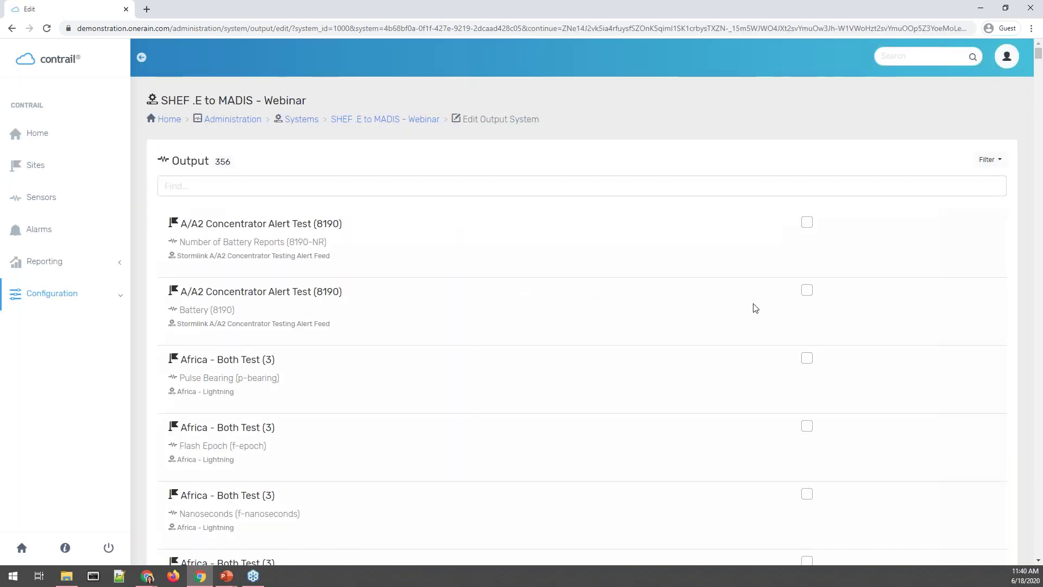
pyautogui.click(898, 183)
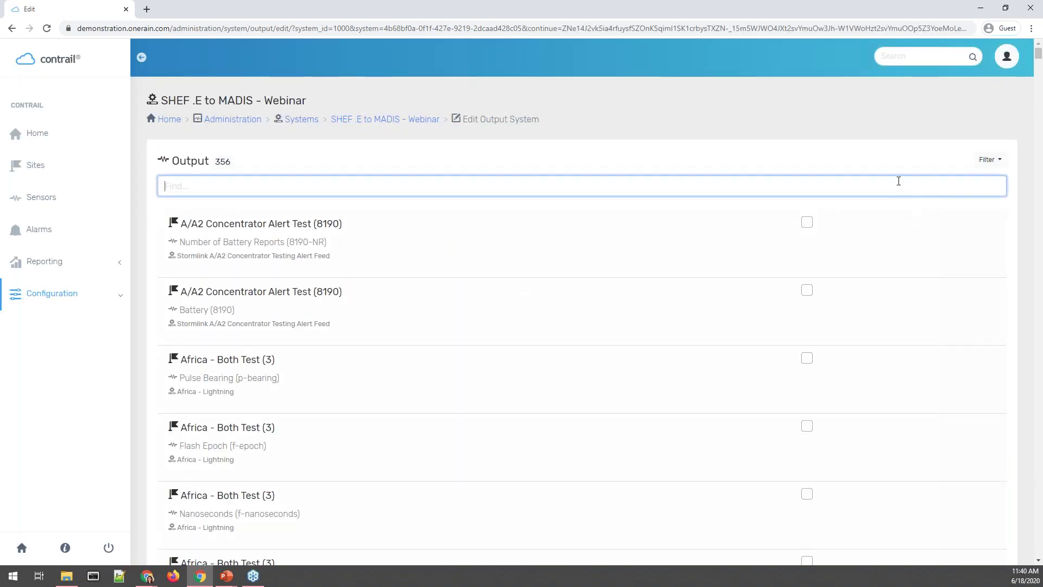
pyautogui.write('rain')
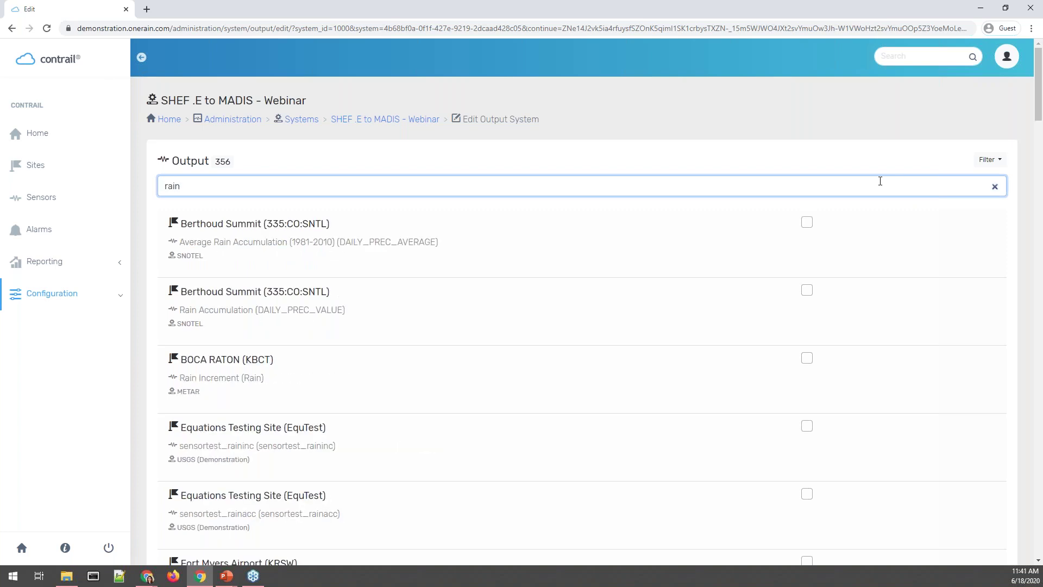
pyautogui.click(807, 358)
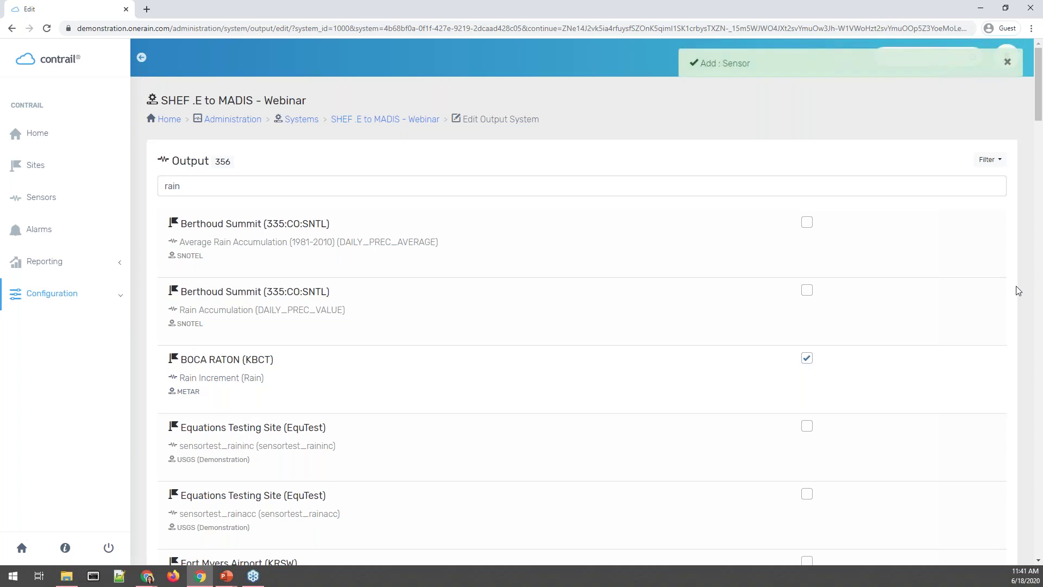
pyautogui.scroll(-20, 1016, 291)
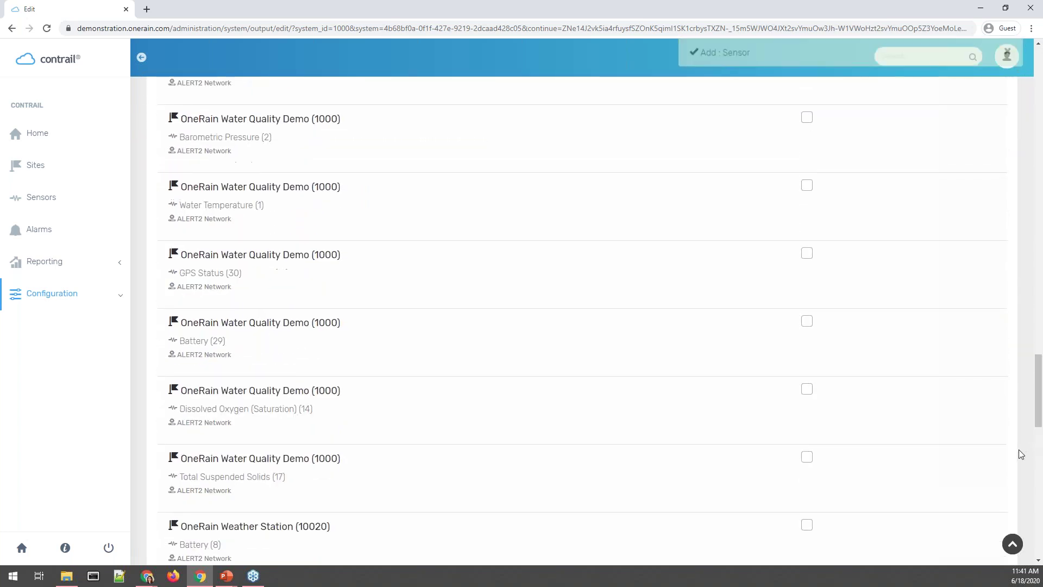
pyautogui.scroll(-10, 1015, 456)
pyautogui.click(993, 503)
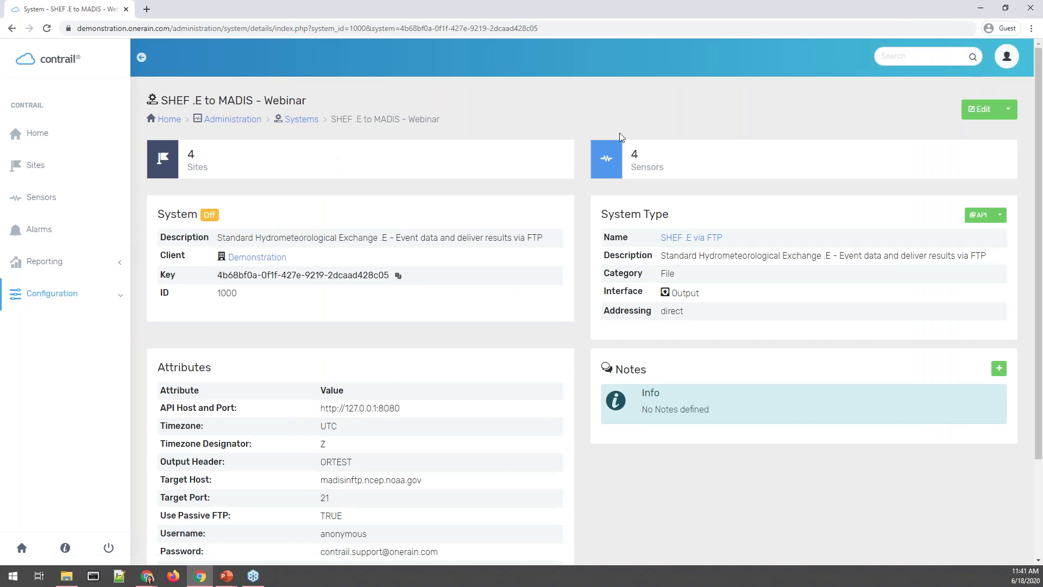
# Change BOCA RATON's output site ID from KBCT to KBCT1.
pyautogui.click(261, 169)
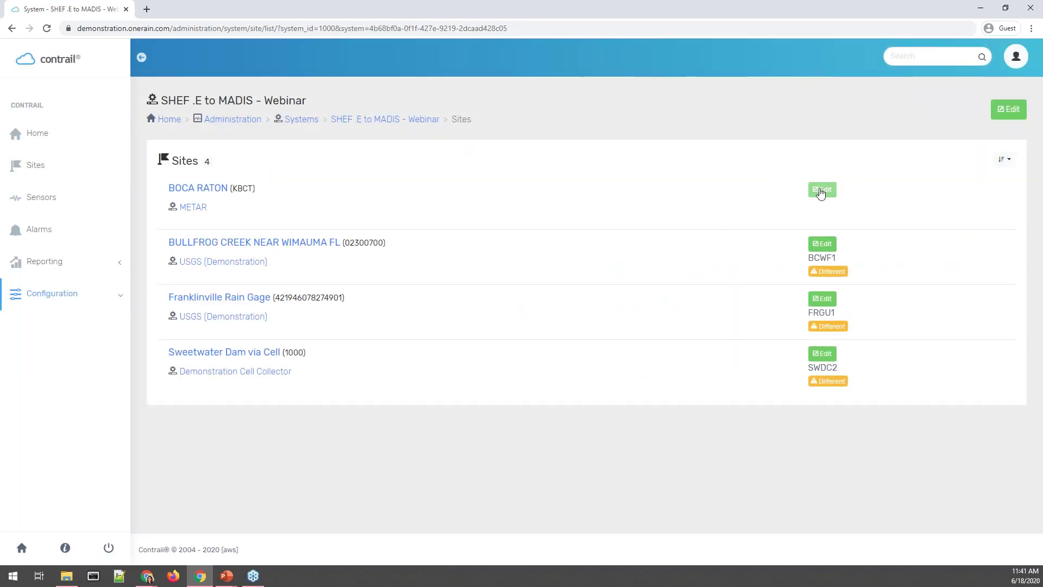
pyautogui.click(821, 191)
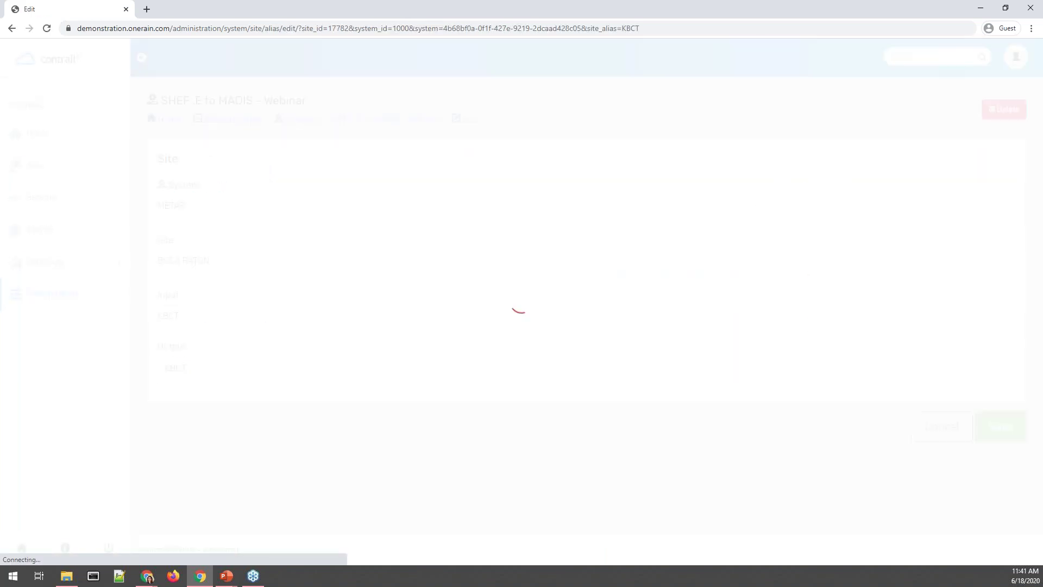
pyautogui.doubleClick(205, 361)
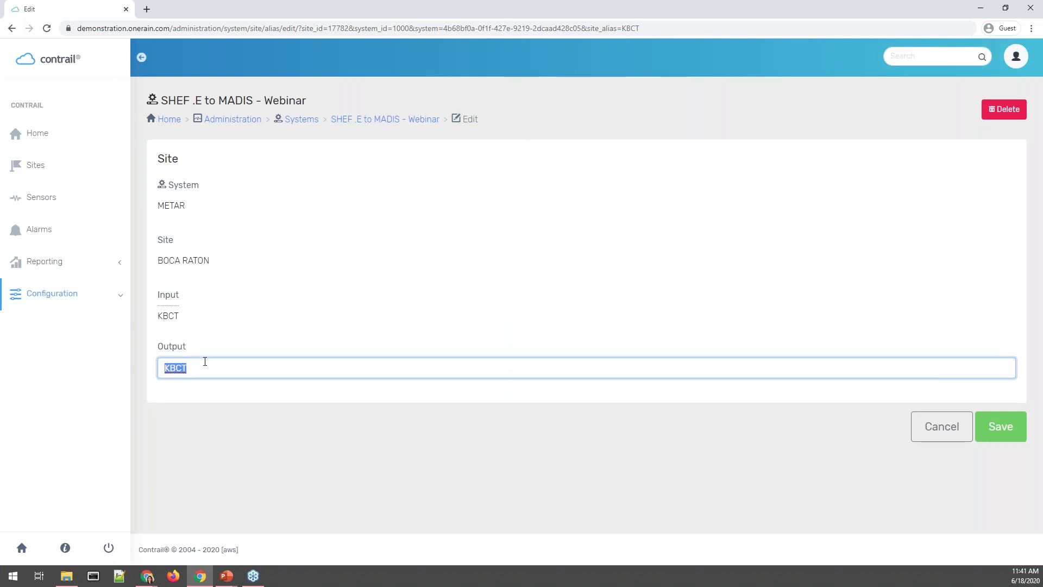
pyautogui.write('KBCT1')
pyautogui.press('Return')
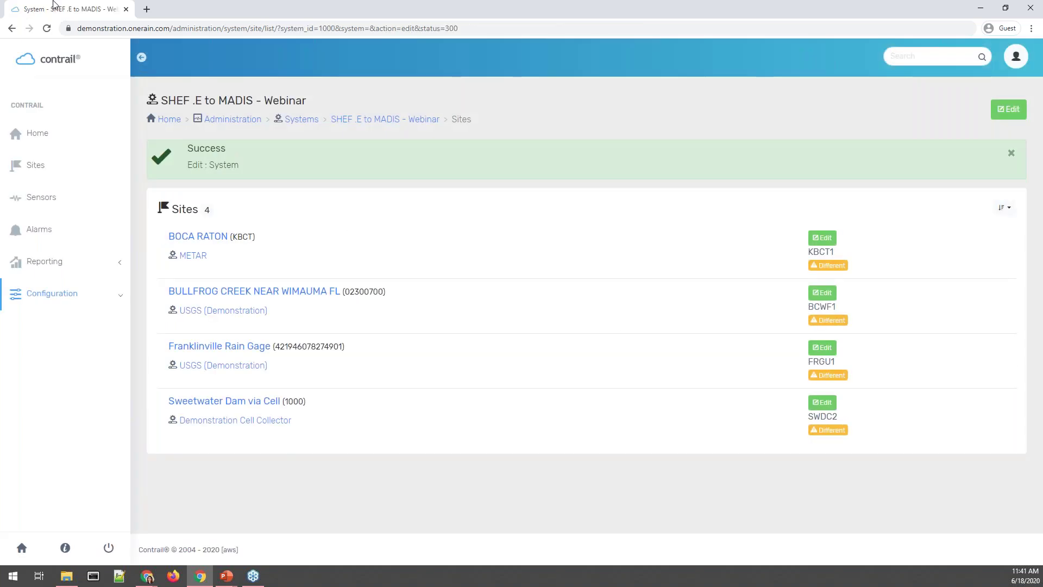
pyautogui.click(426, 119)
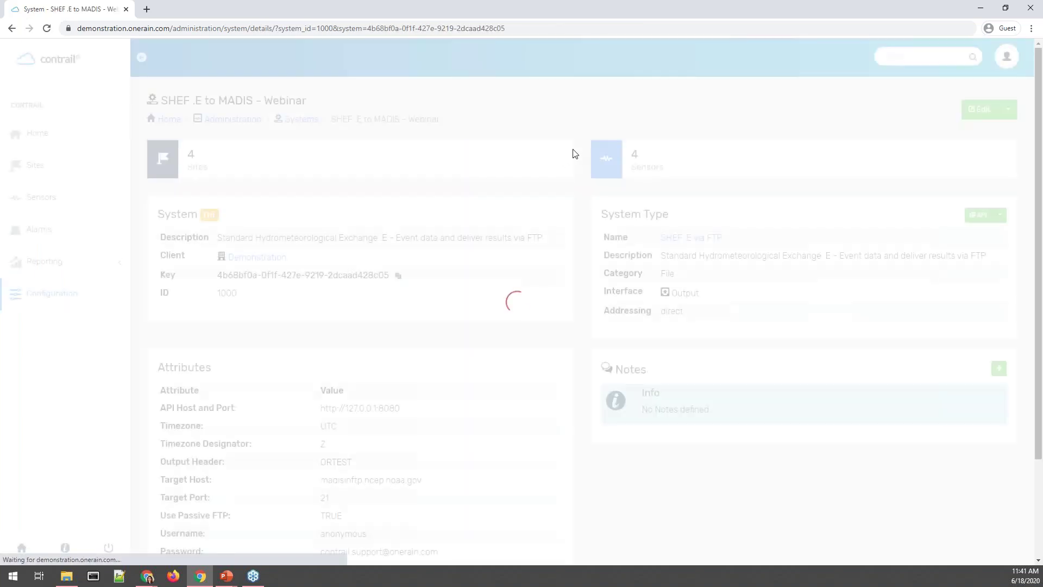
# Change BOCA RATON Rain Increment's output sensor ID from Rain to PC.
pyautogui.click(664, 167)
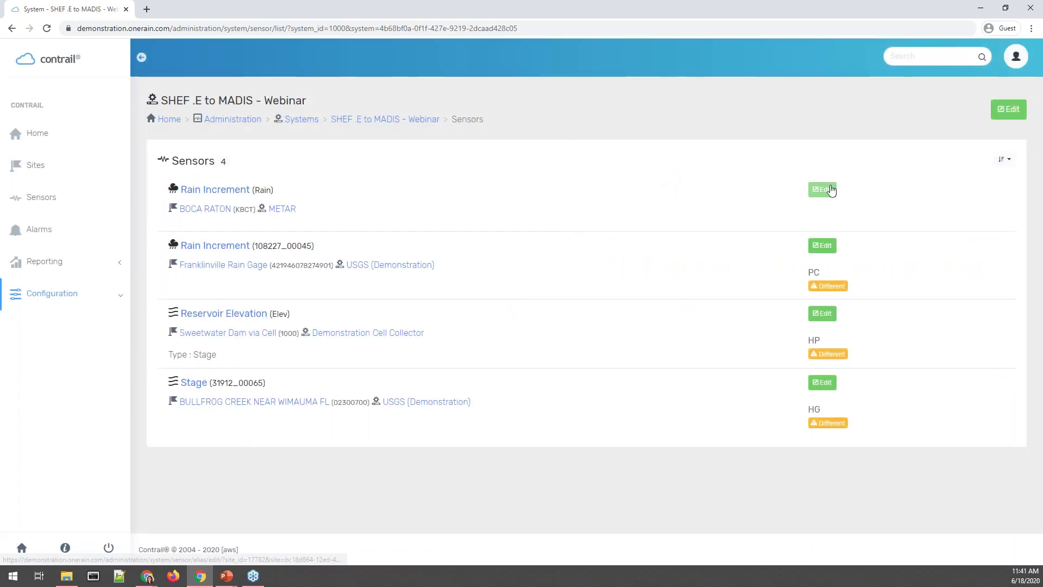
pyautogui.click(831, 190)
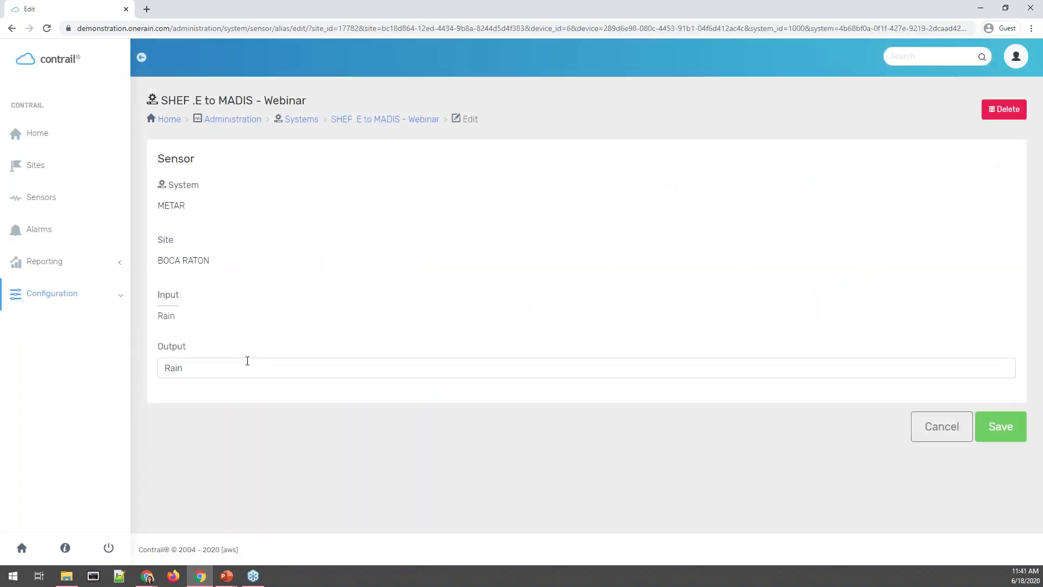
pyautogui.doubleClick(247, 361)
pyautogui.write('PC')
pyautogui.press('Return')
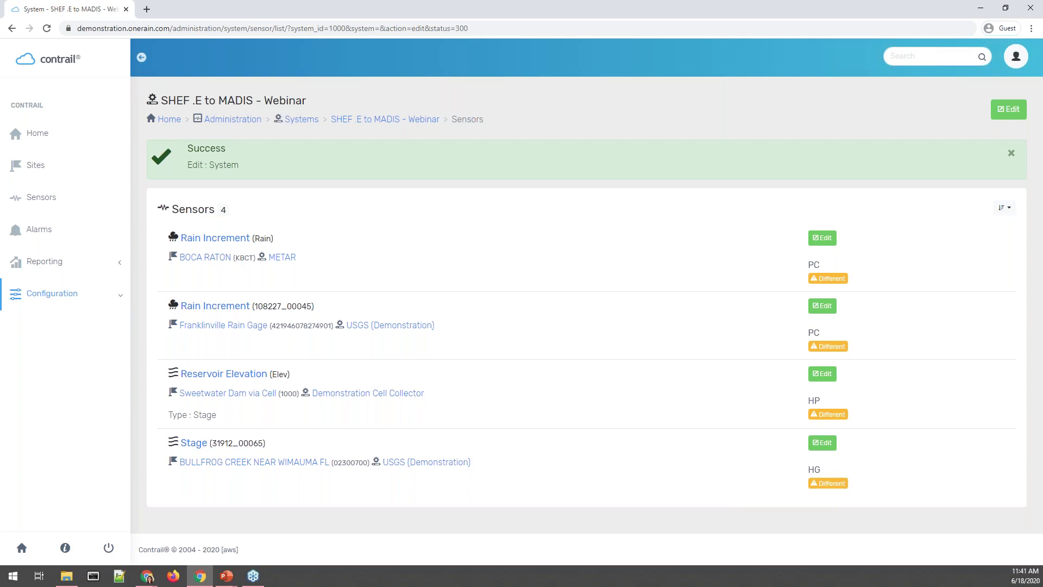
pyautogui.hotkey('alt', 'Tab')
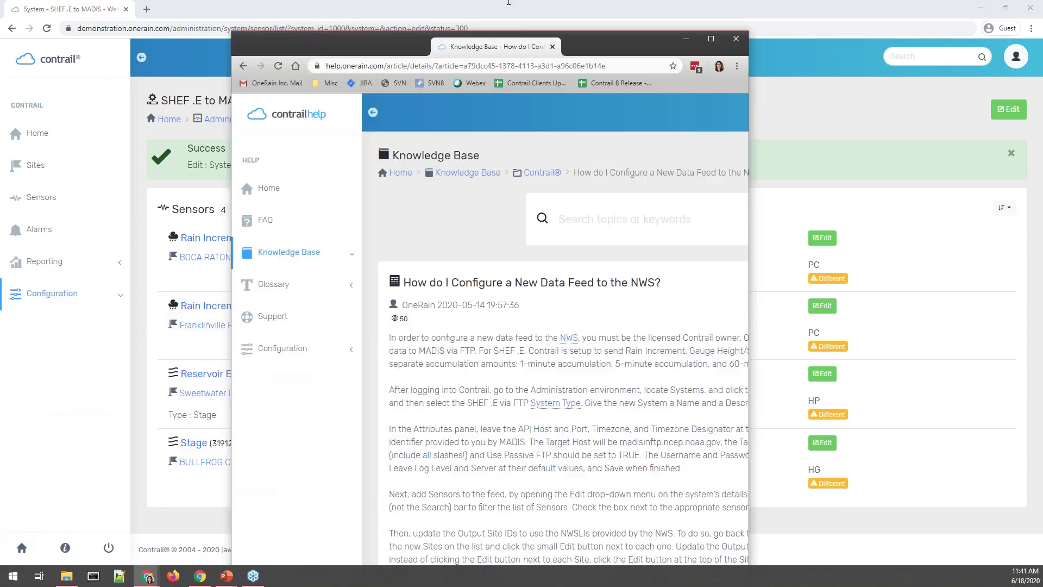
# Maximize the NWS data feed Help article and highlight its Target Host and destination path sentences.
pyautogui.doubleClick(423, 43)
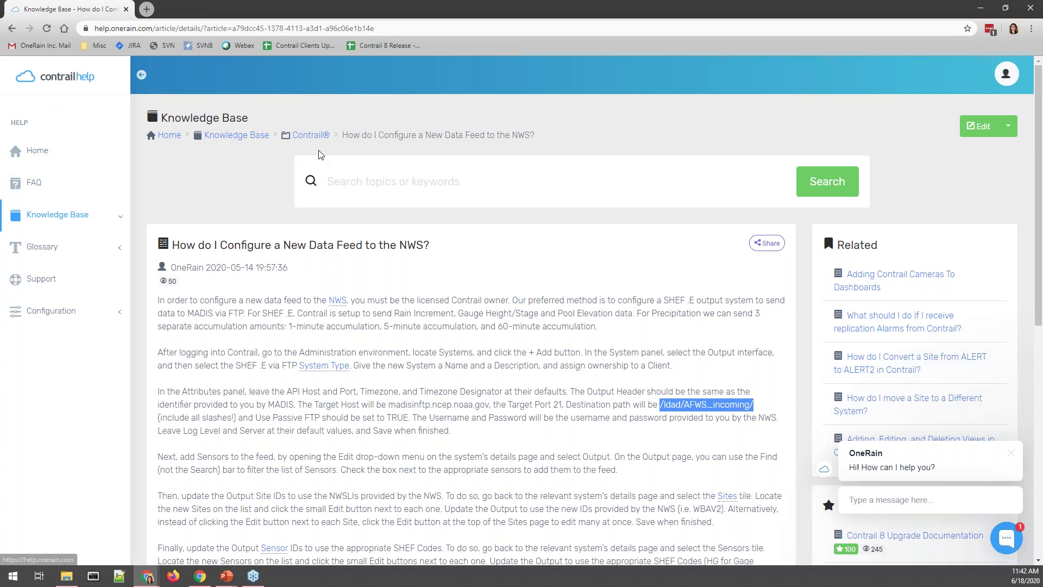
pyautogui.click(398, 188)
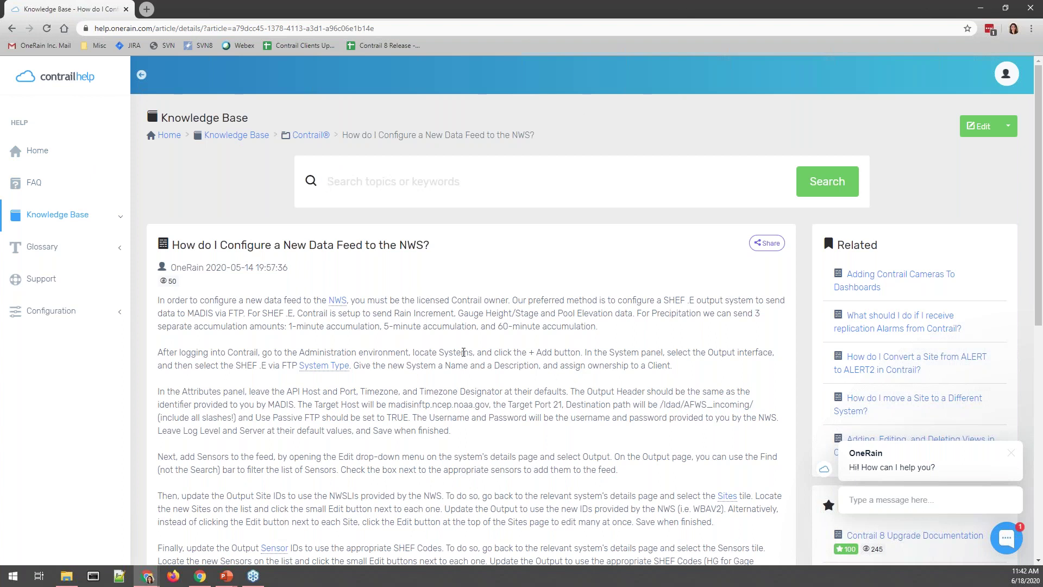
pyautogui.scroll(-1, 464, 352)
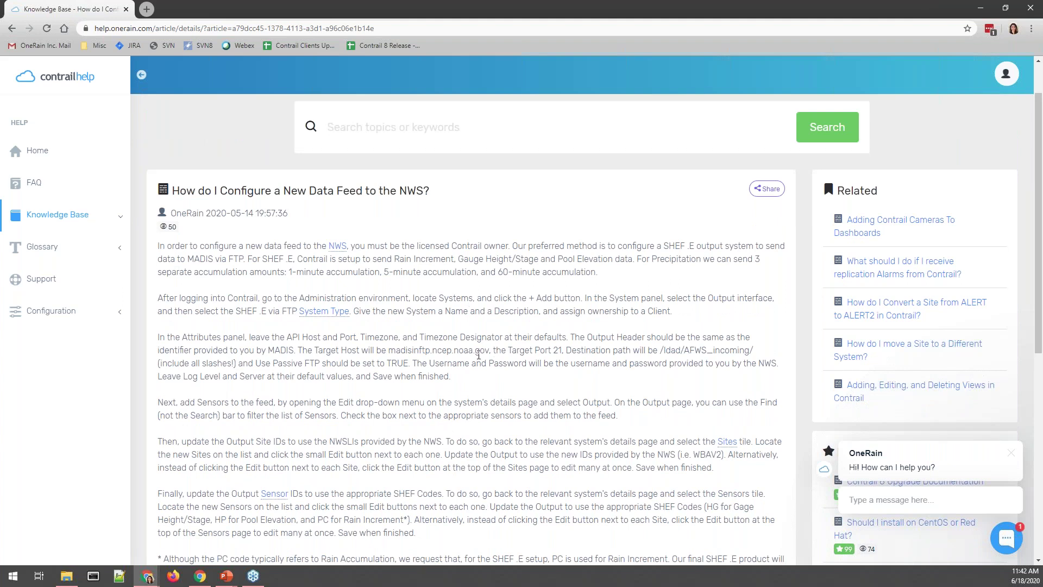
pyautogui.moveTo(312, 350); pyautogui.dragTo(490, 356)
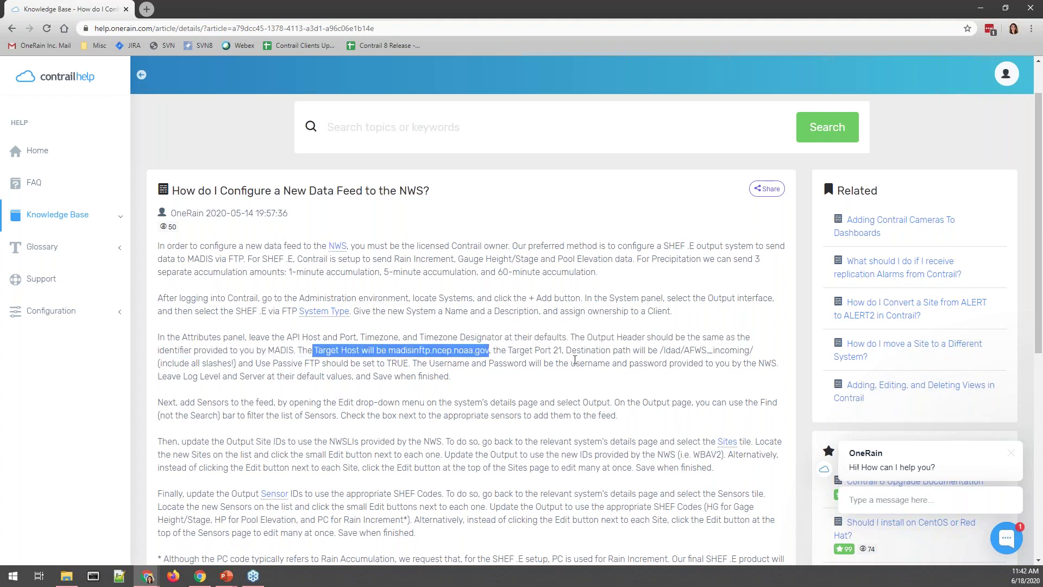
pyautogui.moveTo(571, 350); pyautogui.dragTo(822, 347)
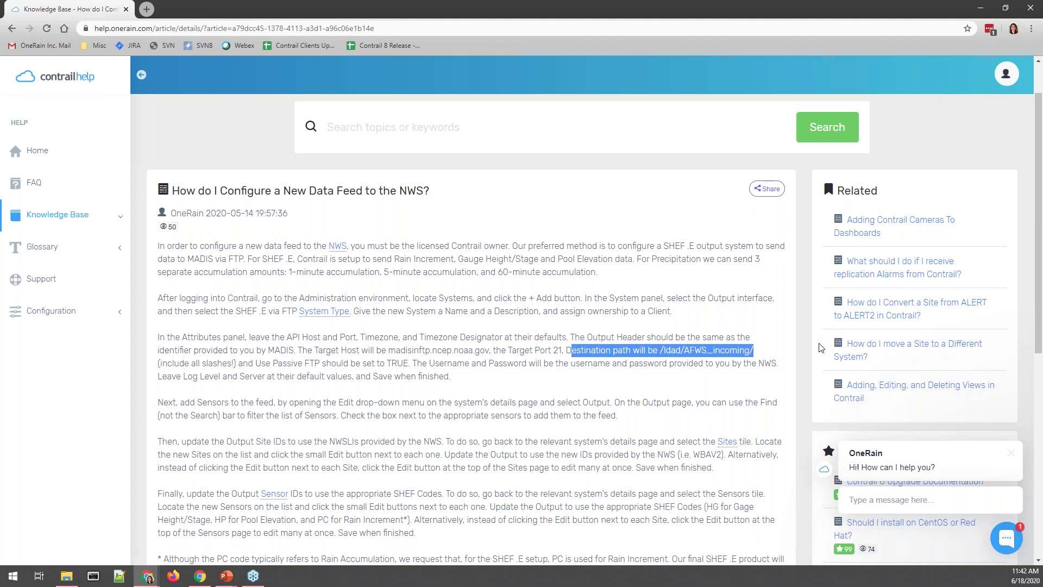
# Search Help for 'NWS', open the article on adding sites and sensors to an existing feed, then minimize Help.
pyautogui.click(382, 120)
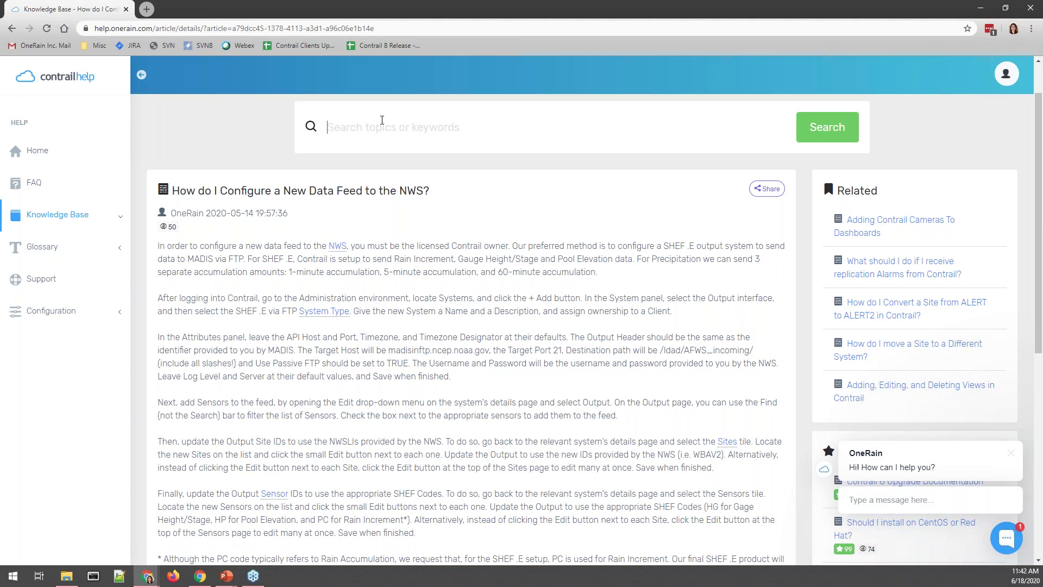
pyautogui.write('Ex')
pyautogui.write('sitn')
pyautogui.press('BackSpace')
pyautogui.press('BackSpace')
pyautogui.press('BackSpace')
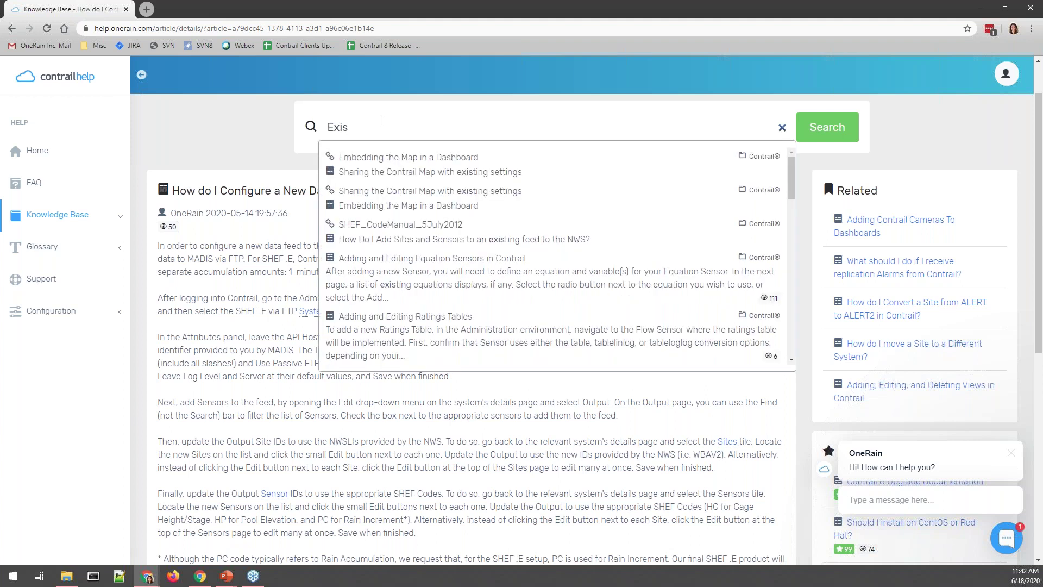
pyautogui.write('ting')
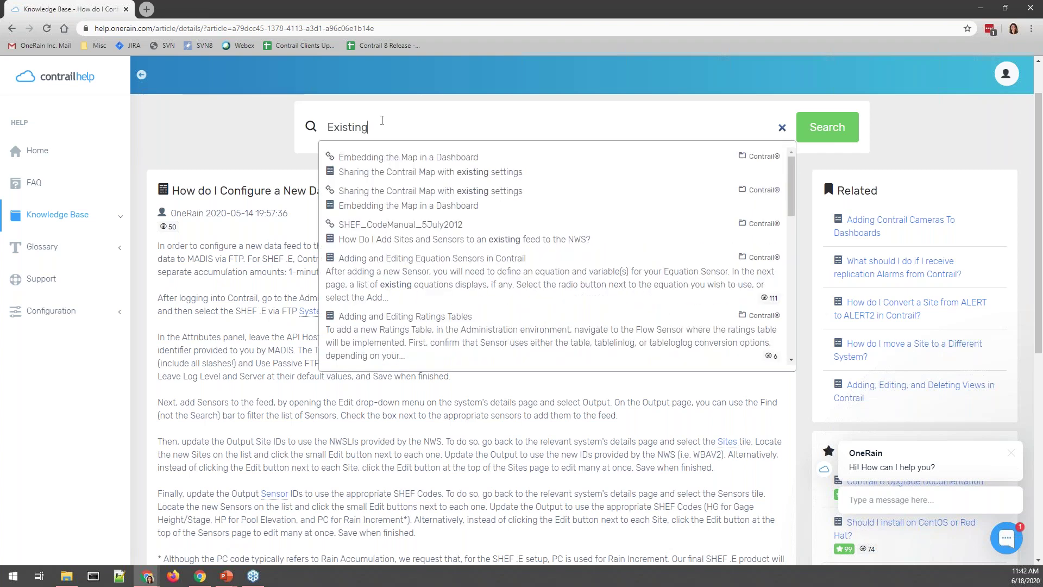
pyautogui.write(' Fe')
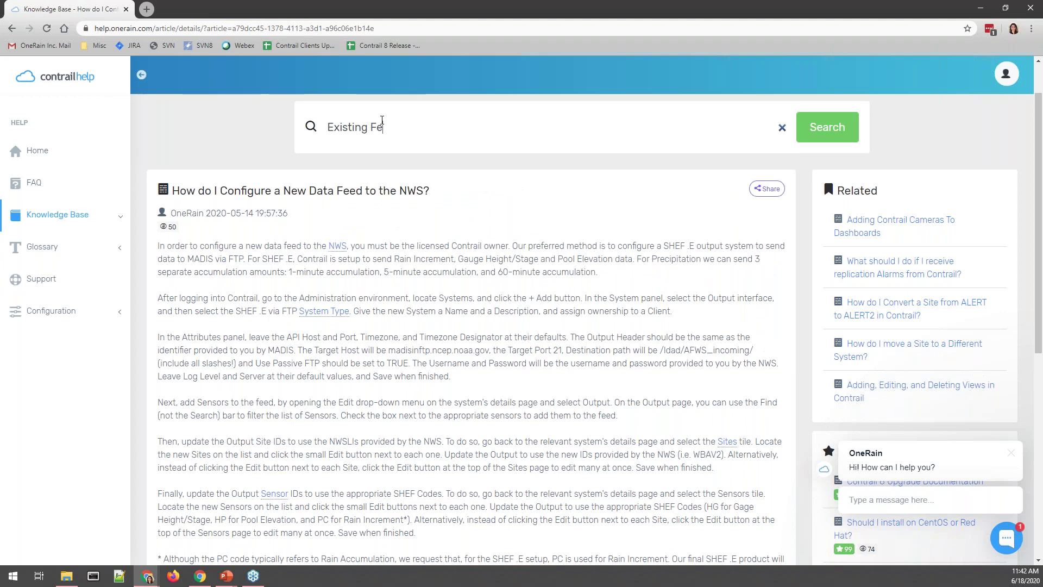
pyautogui.write('d')
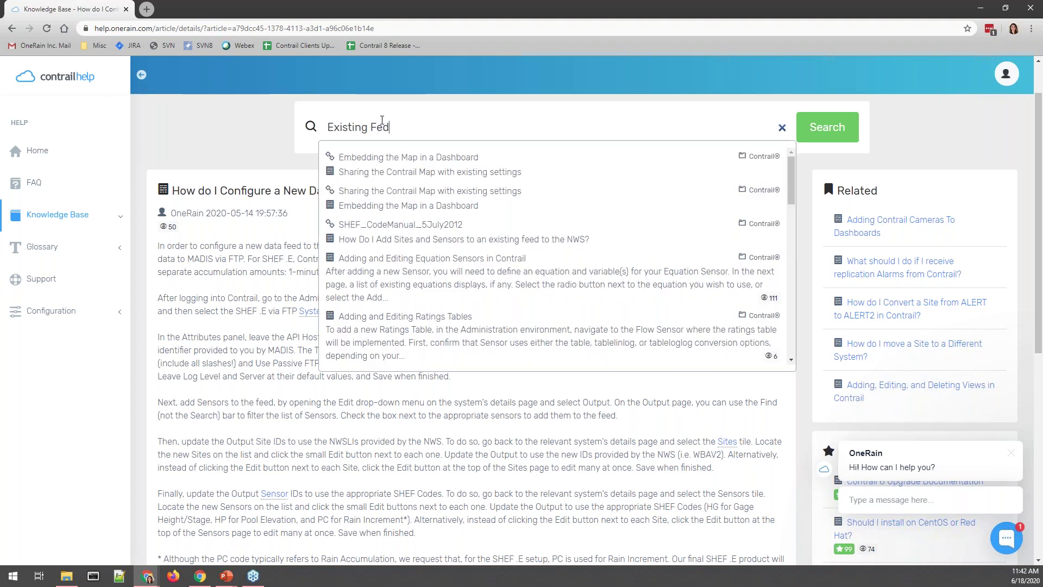
pyautogui.press('BackSpace')
pyautogui.press('BackSpace')
pyautogui.press('BackSpace')
pyautogui.press('BackSpace')
pyautogui.press('BackSpace')
pyautogui.press('BackSpace')
pyautogui.press('BackSpace')
pyautogui.press('BackSpace')
pyautogui.press('BackSpace')
pyautogui.press('BackSpace')
pyautogui.press('BackSpace')
pyautogui.press('BackSpace')
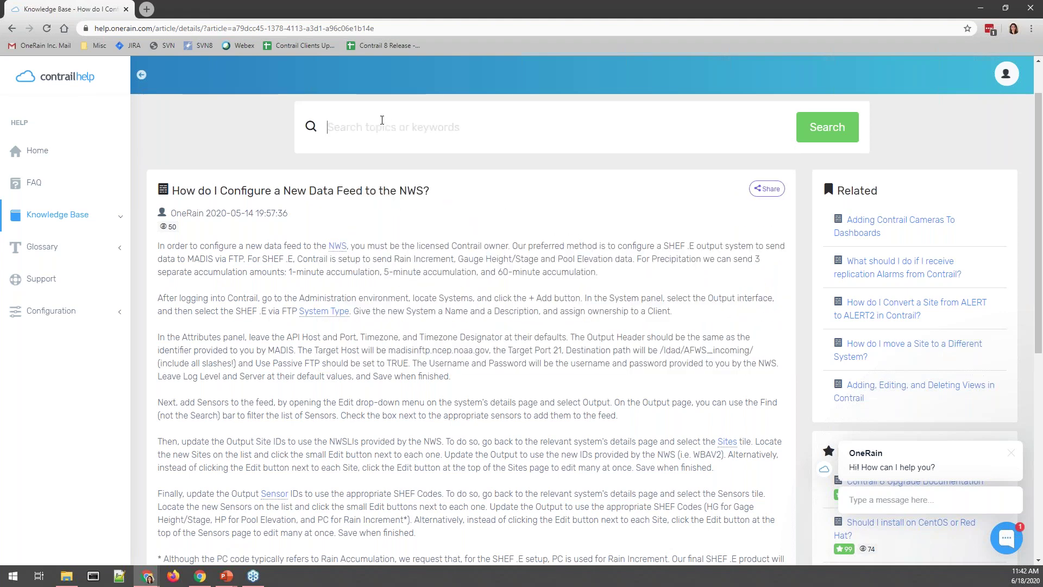
pyautogui.write('NWS')
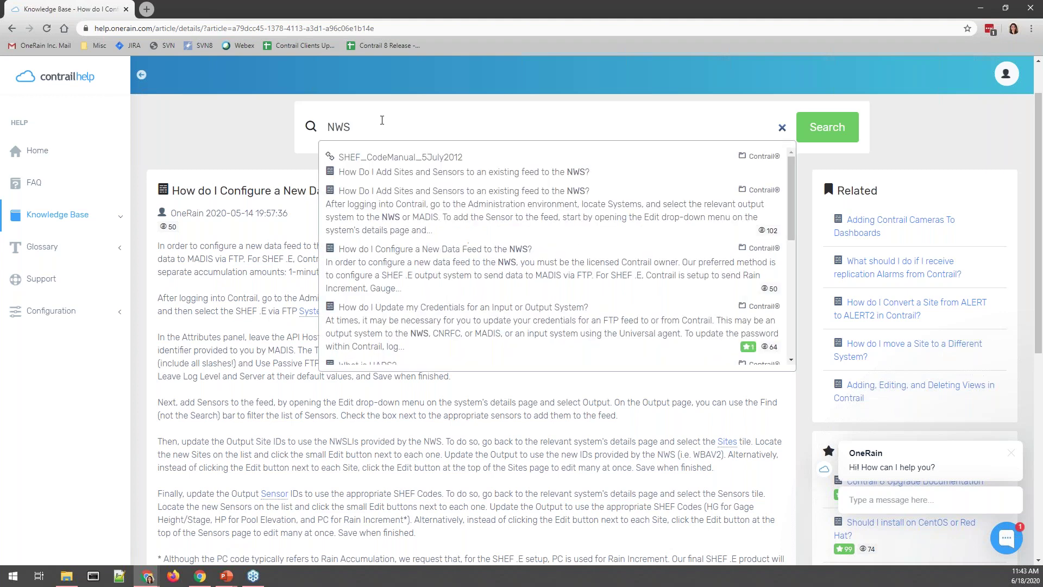
pyautogui.press('Return')
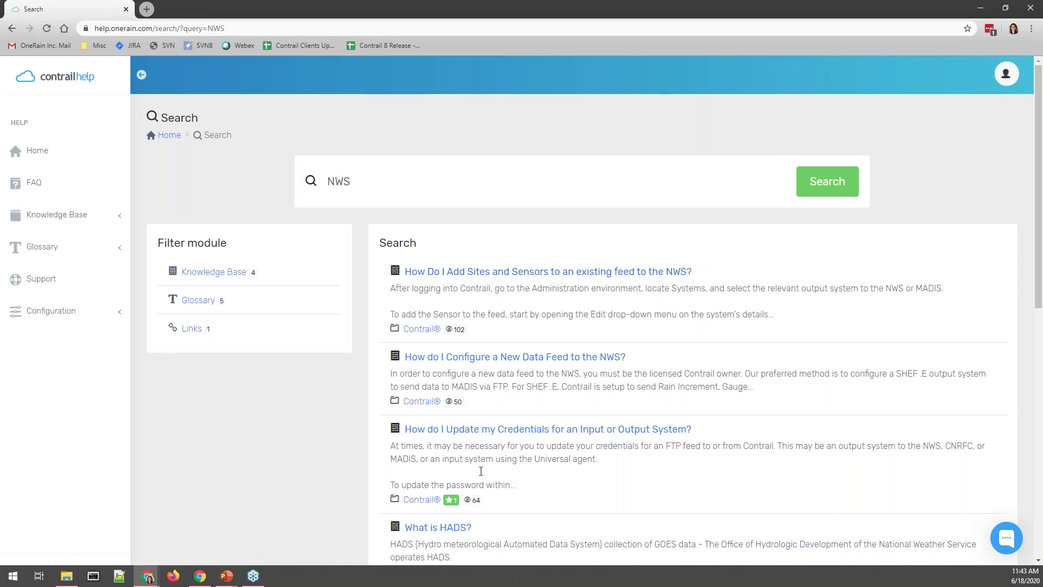
pyautogui.click(648, 271)
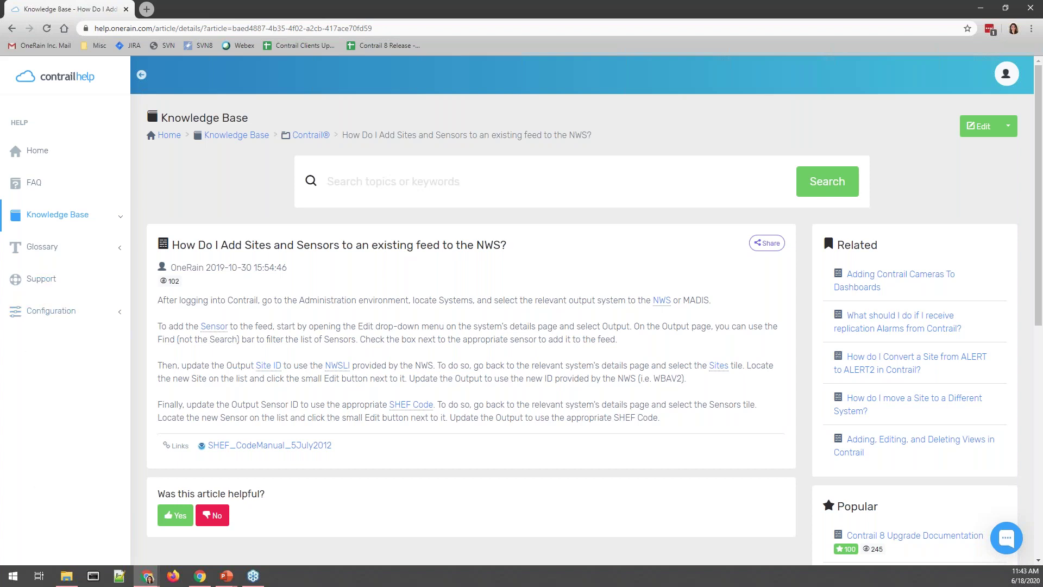
pyautogui.click(981, 8)
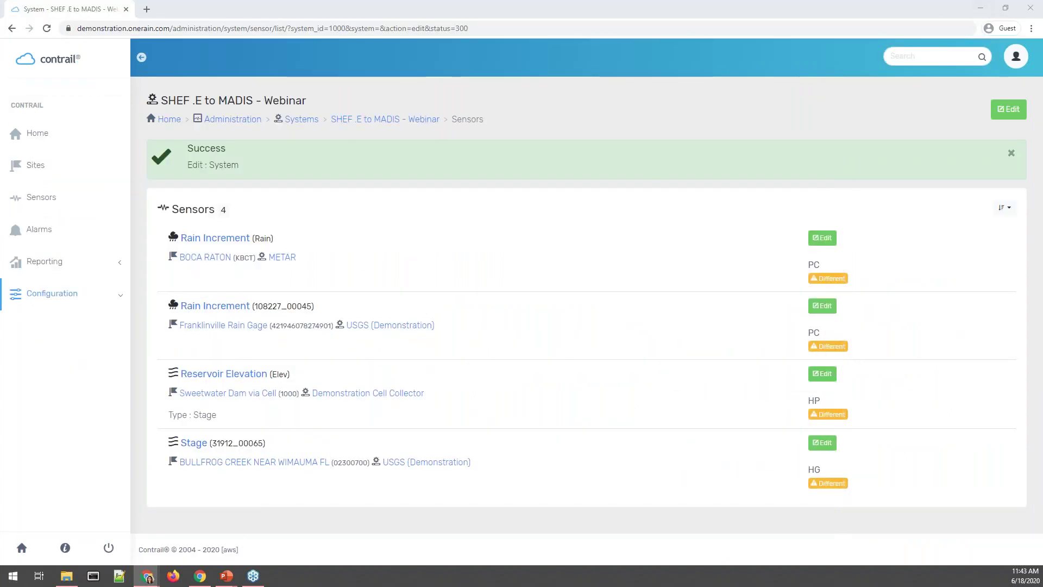